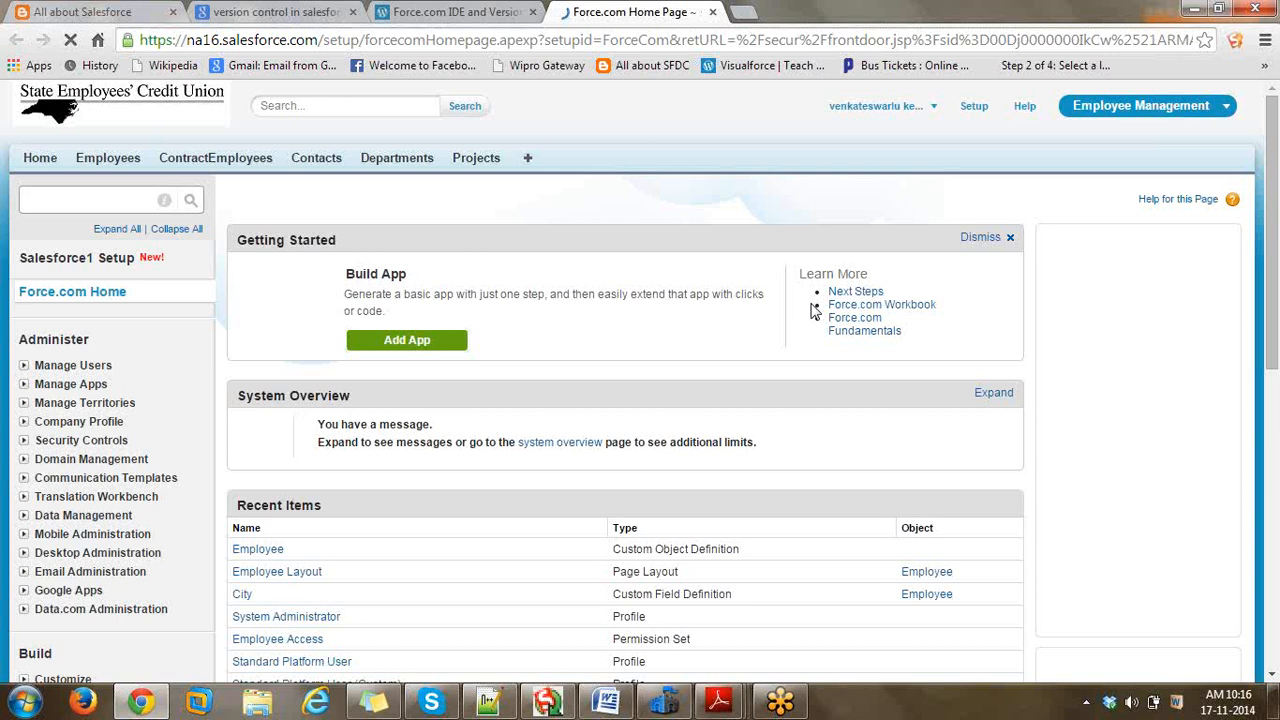
- Open the Data Loader's Settings dialog from its Settings menu
click(557, 286)
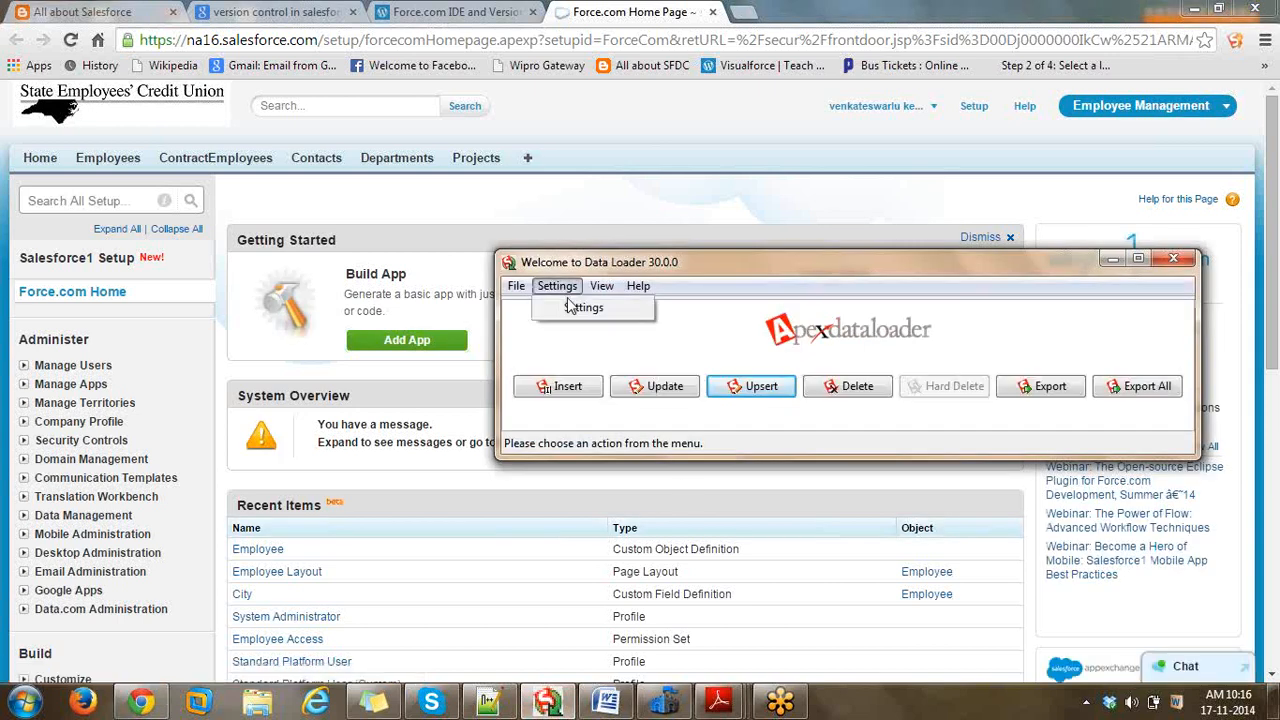
click(580, 309)
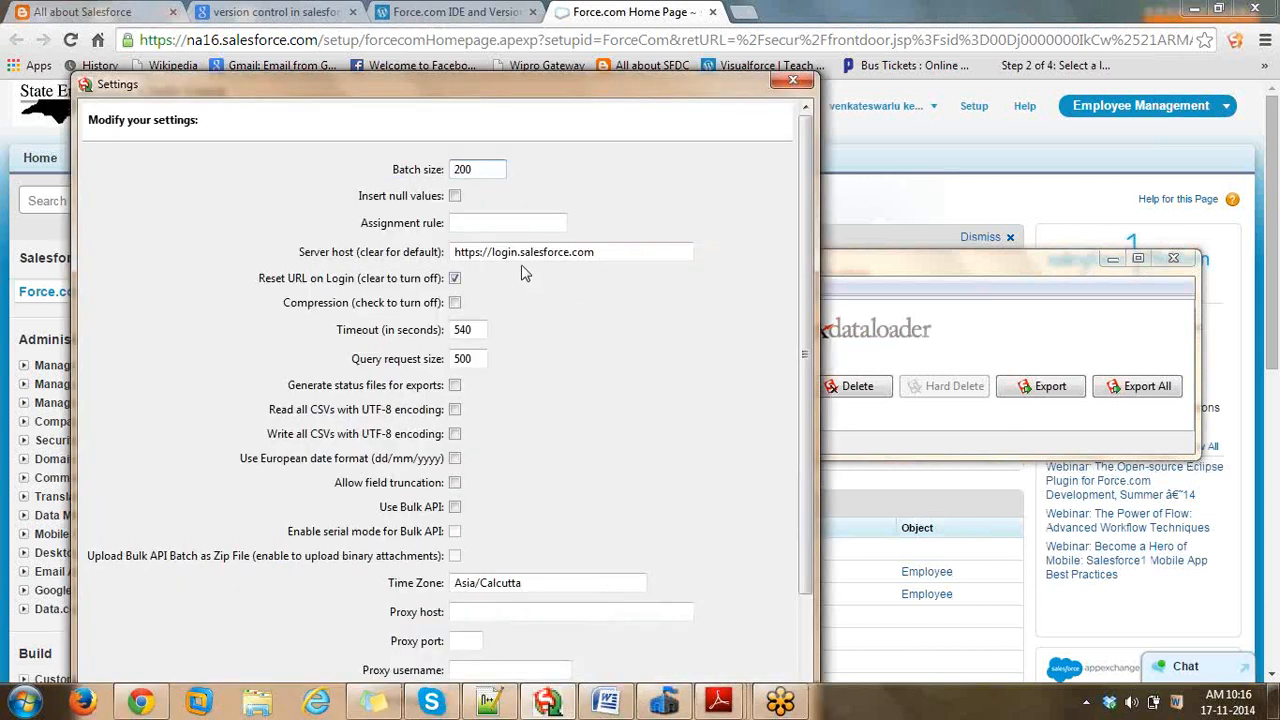
- Change the batch size from 200 to 2000 and enable Use Bulk API
triple_click(520, 256)
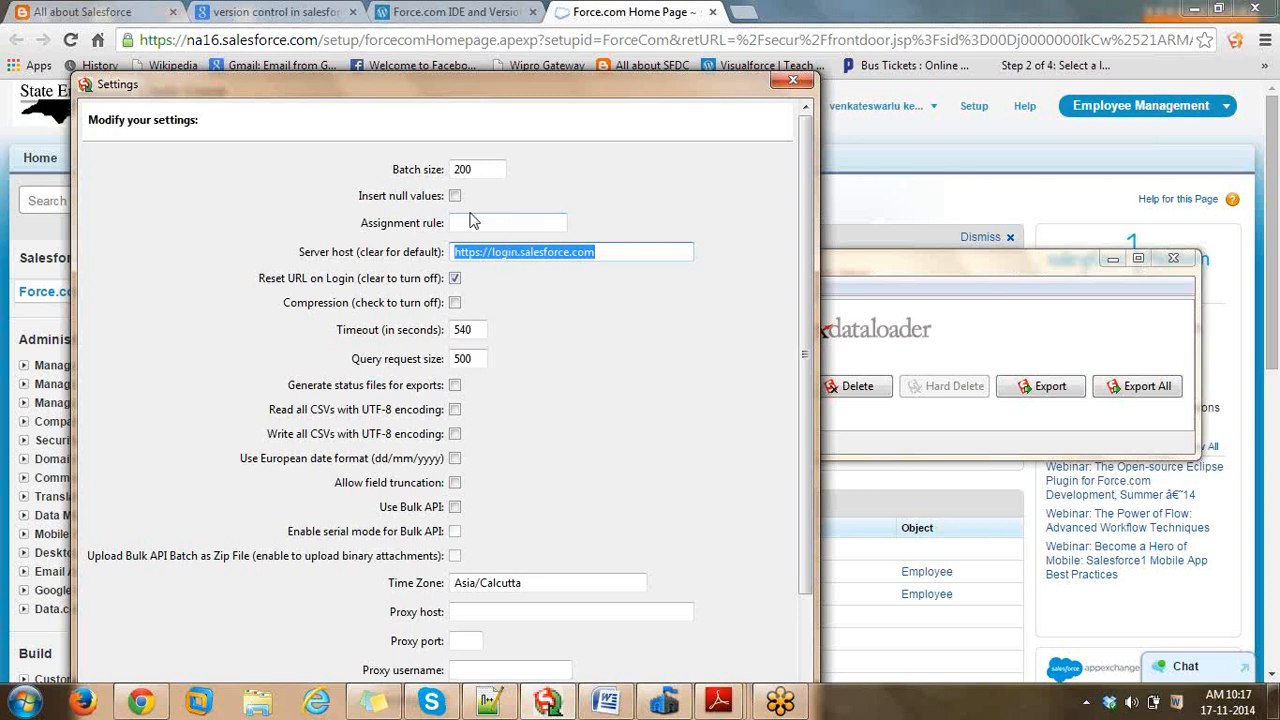
click(487, 169)
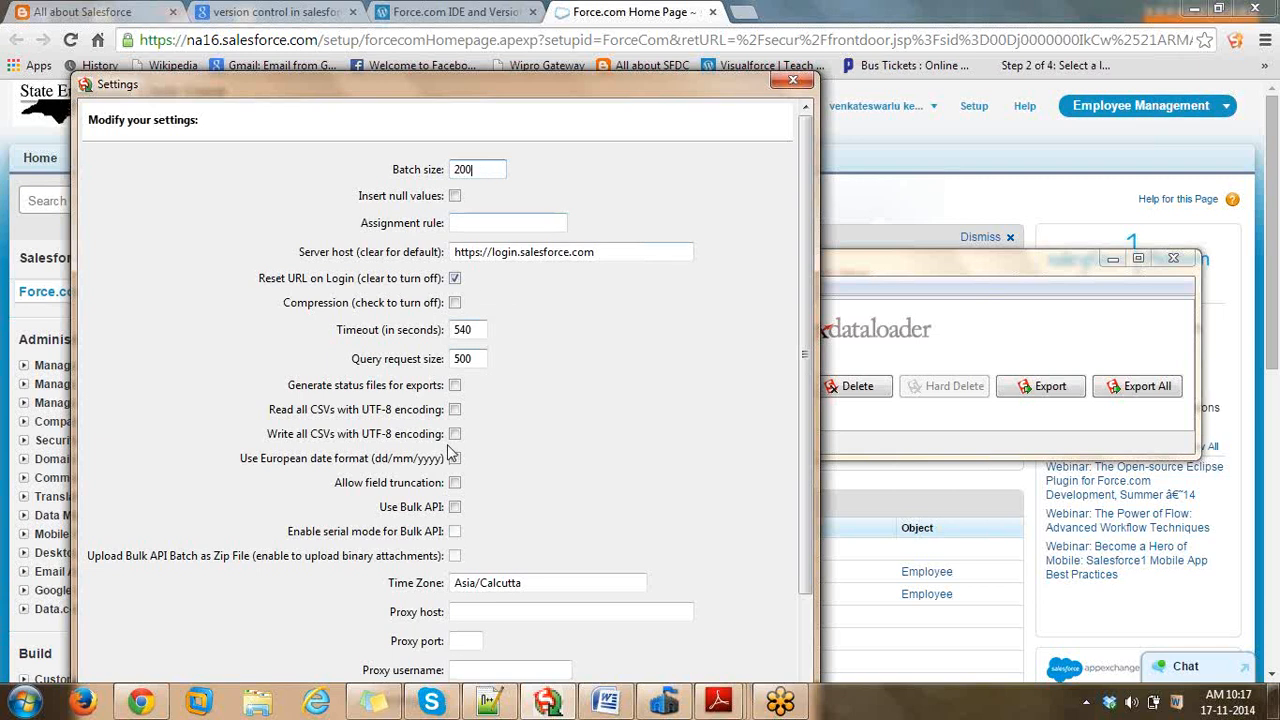
text(0)
click(454, 507)
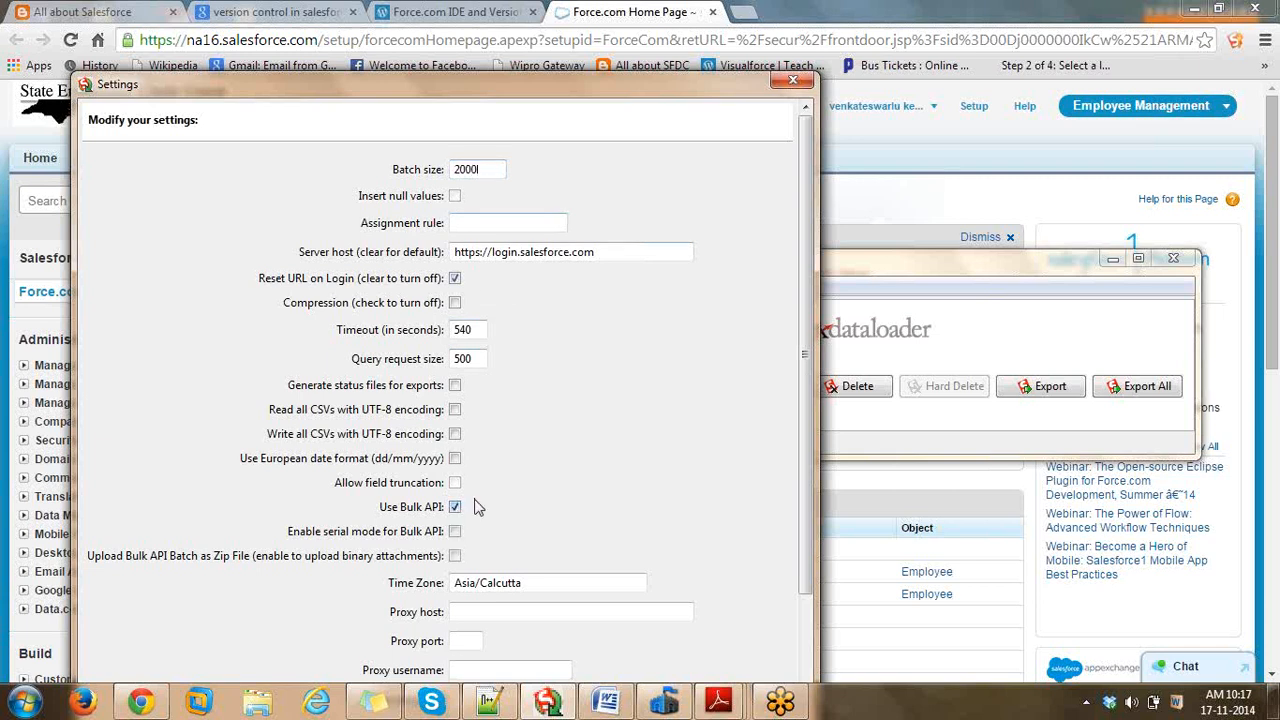
double_click(473, 170)
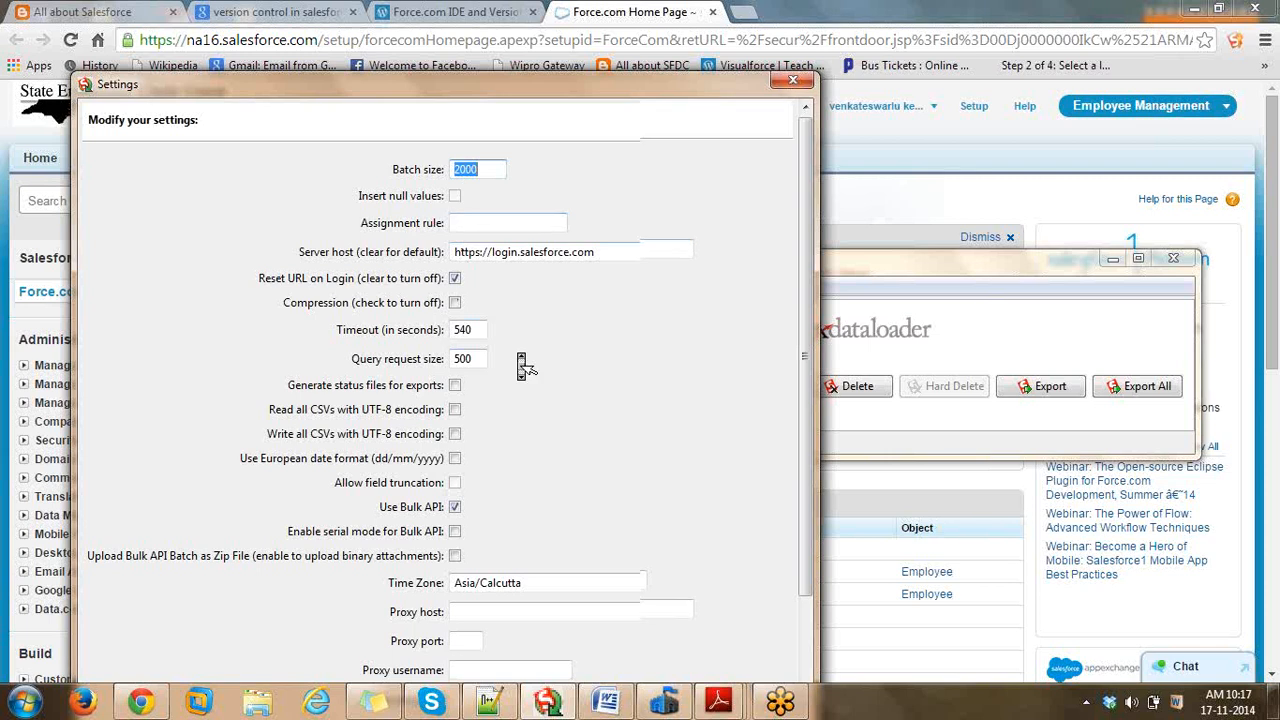
- Scroll through the settings to review the Asia/Calcutta time zone value
scroll(521, 365, down, 1)
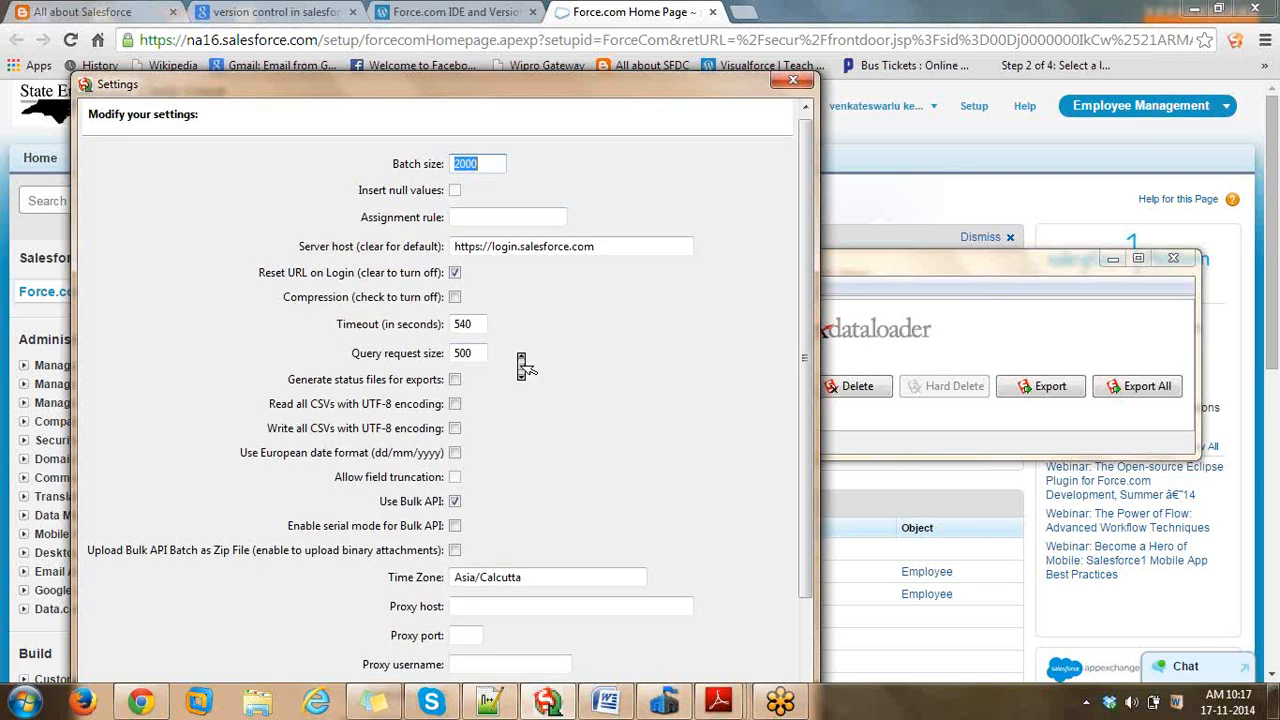
scroll(521, 365, down, 1)
click(525, 568)
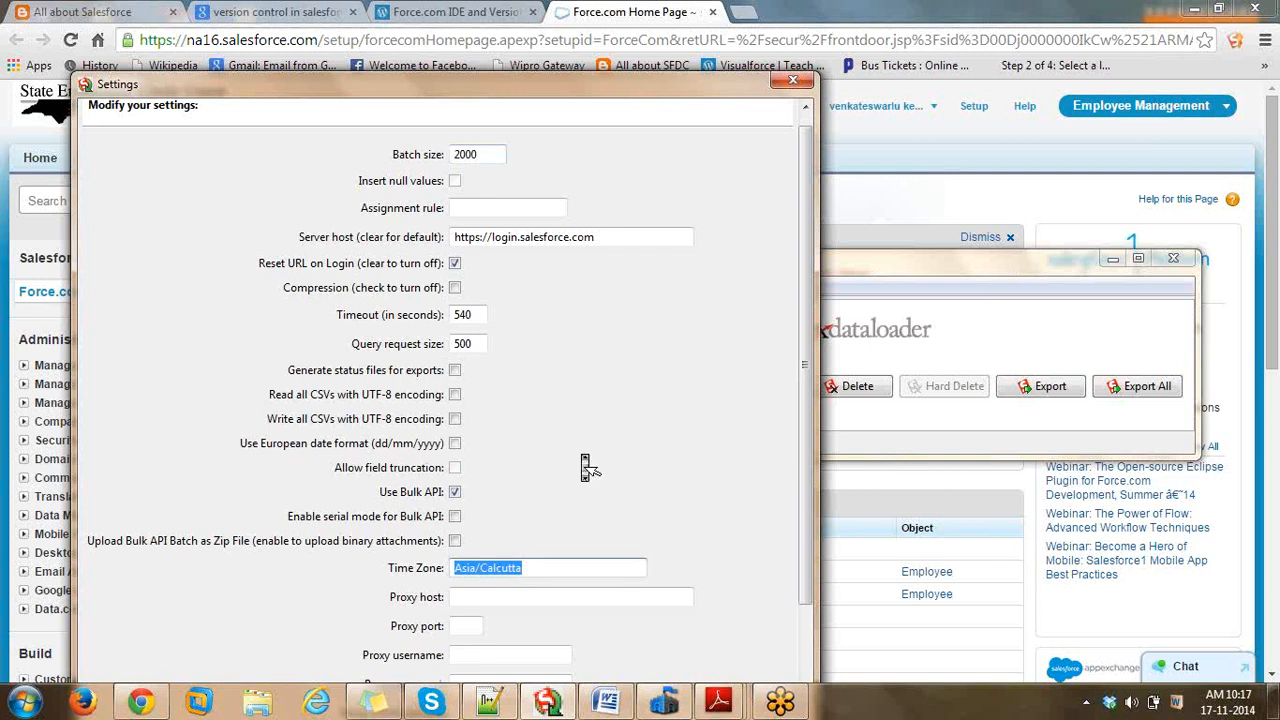
scroll(590, 467, down, 1)
scroll(600, 440, down, 1)
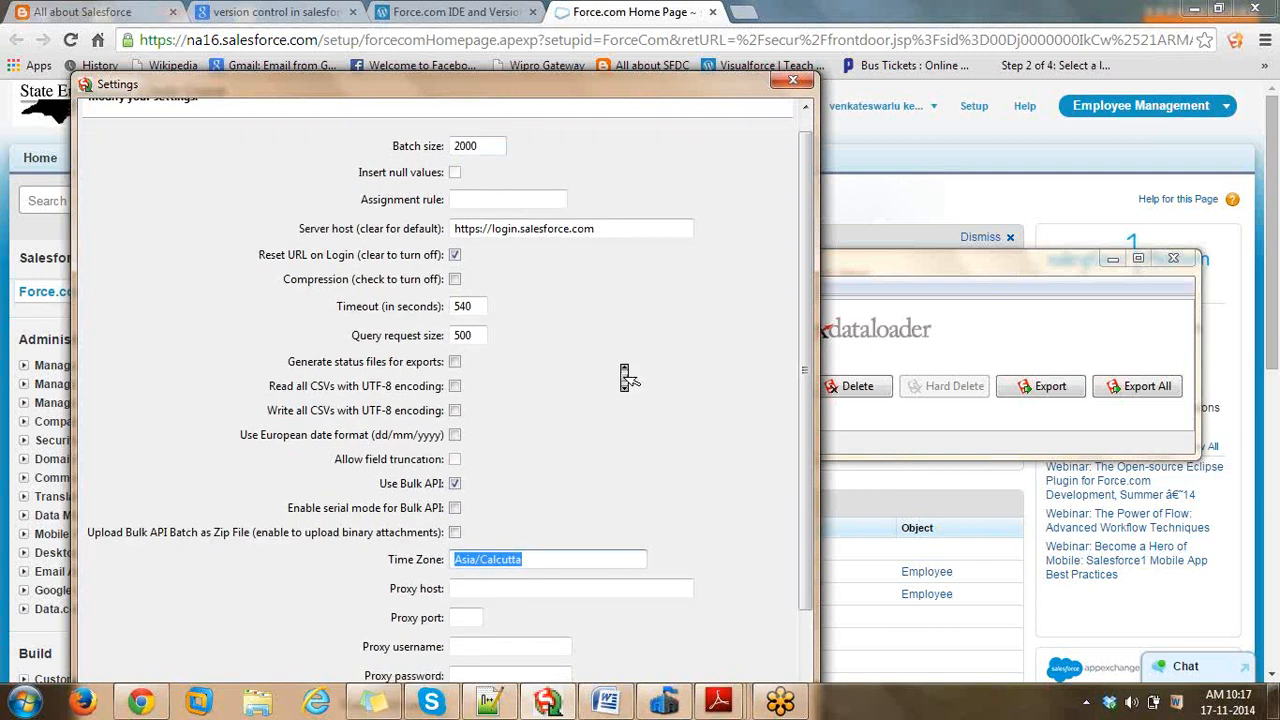
scroll(651, 320, down, 3)
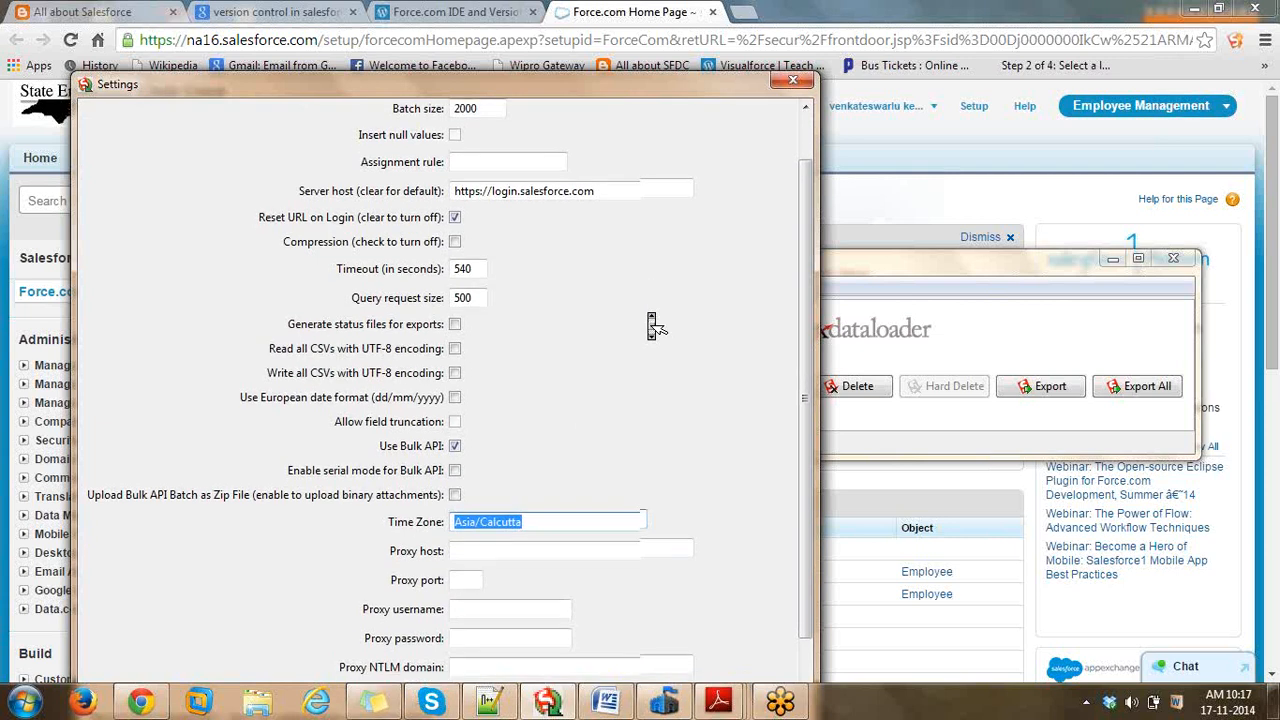
scroll(654, 328, up, 5)
- Recheck the batch size and remaining settings, then cancel without saving changes
click(495, 169)
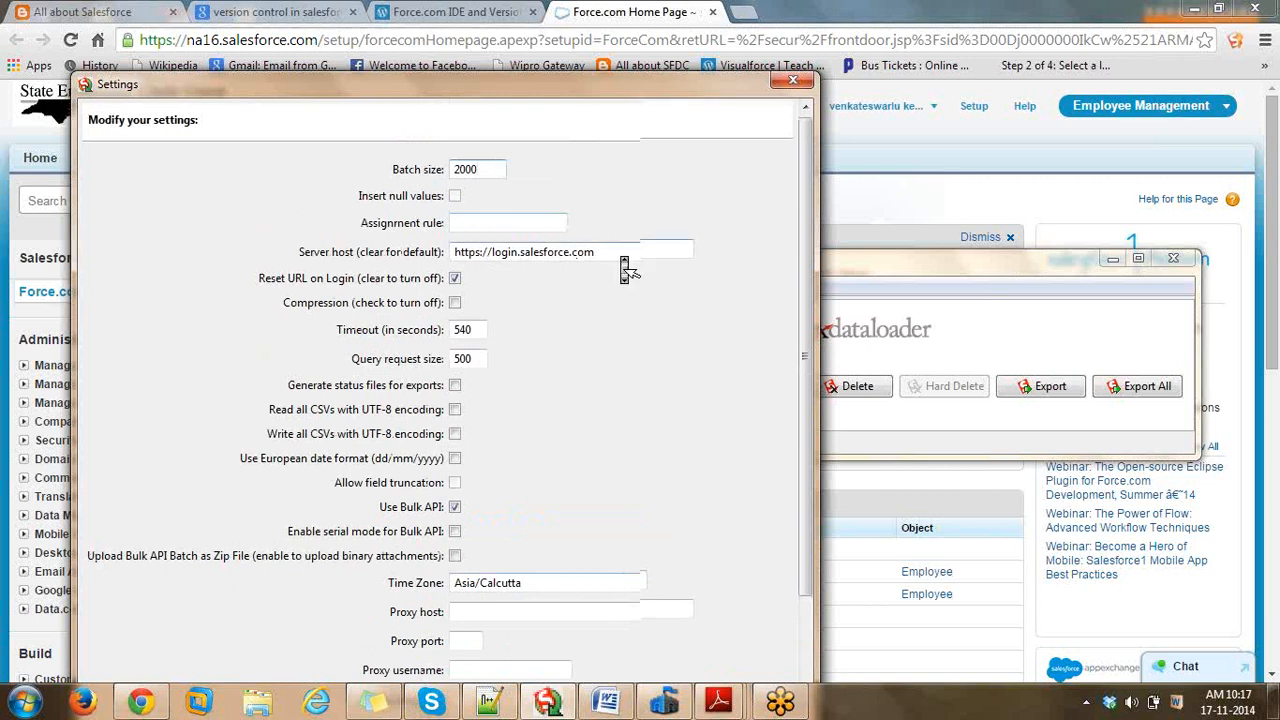
scroll(625, 268, down, 1)
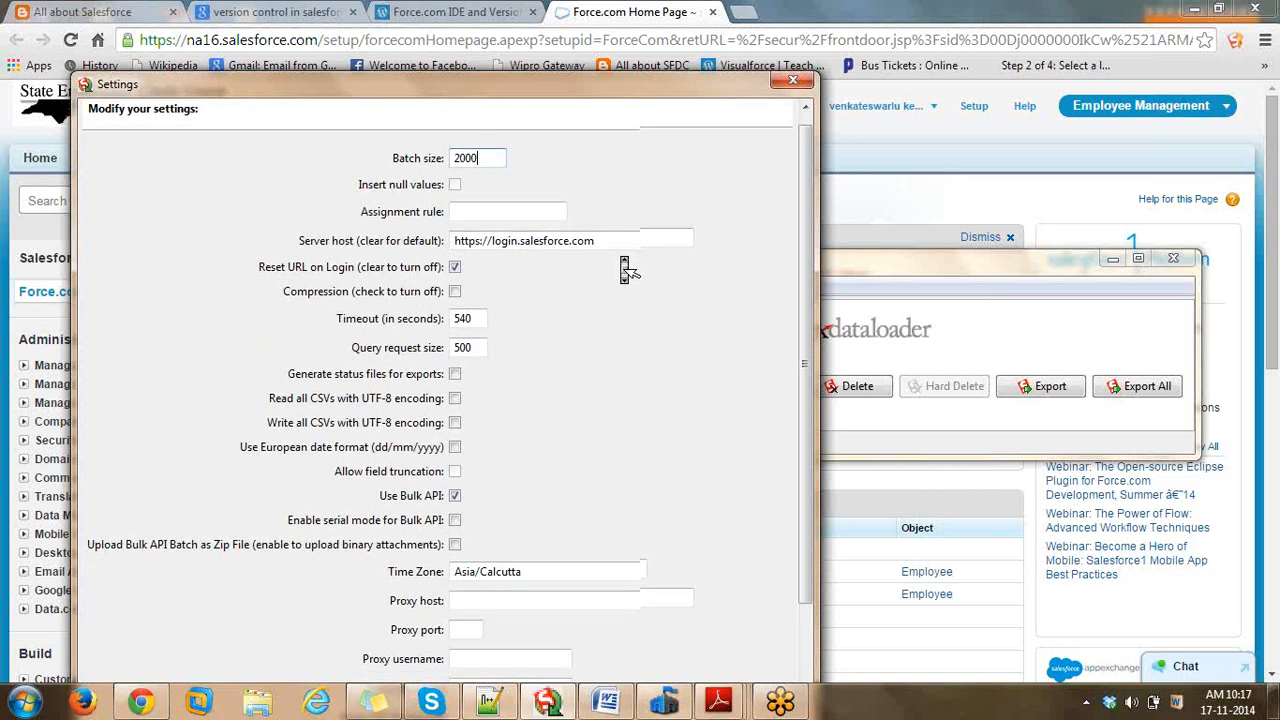
scroll(625, 268, down, 3)
drag(455, 489, 524, 491)
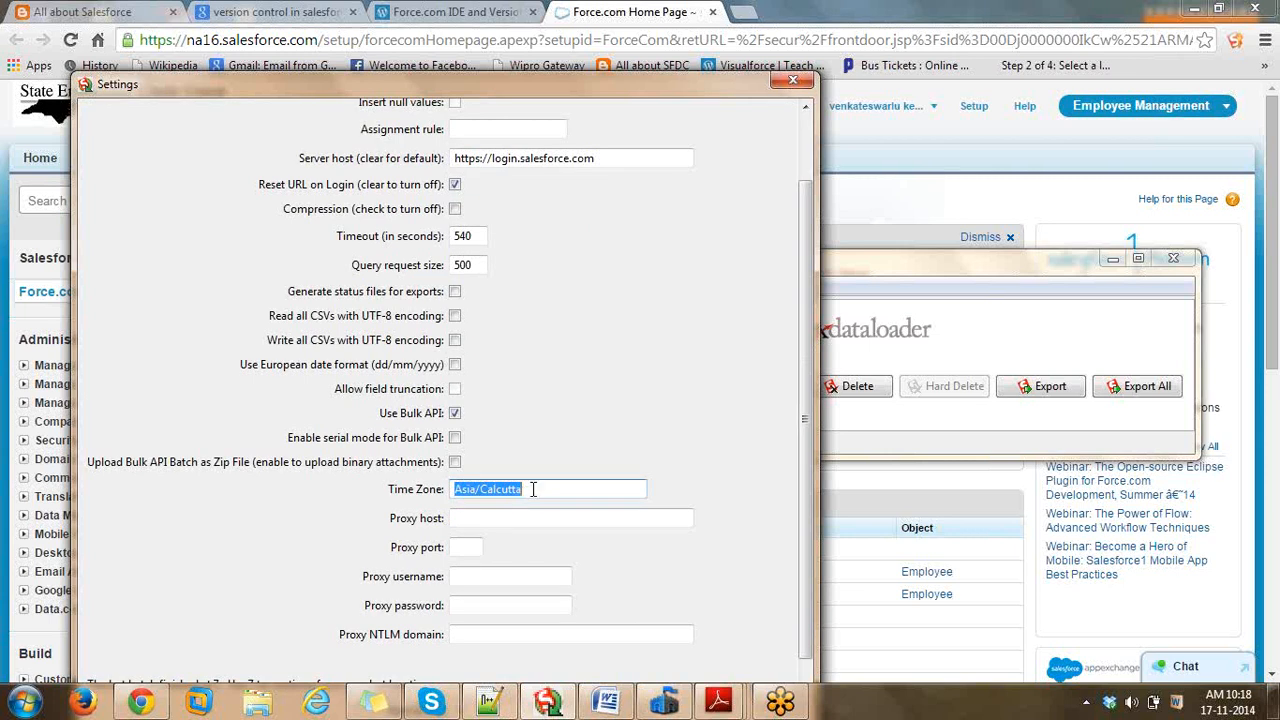
scroll(606, 412, down, 2)
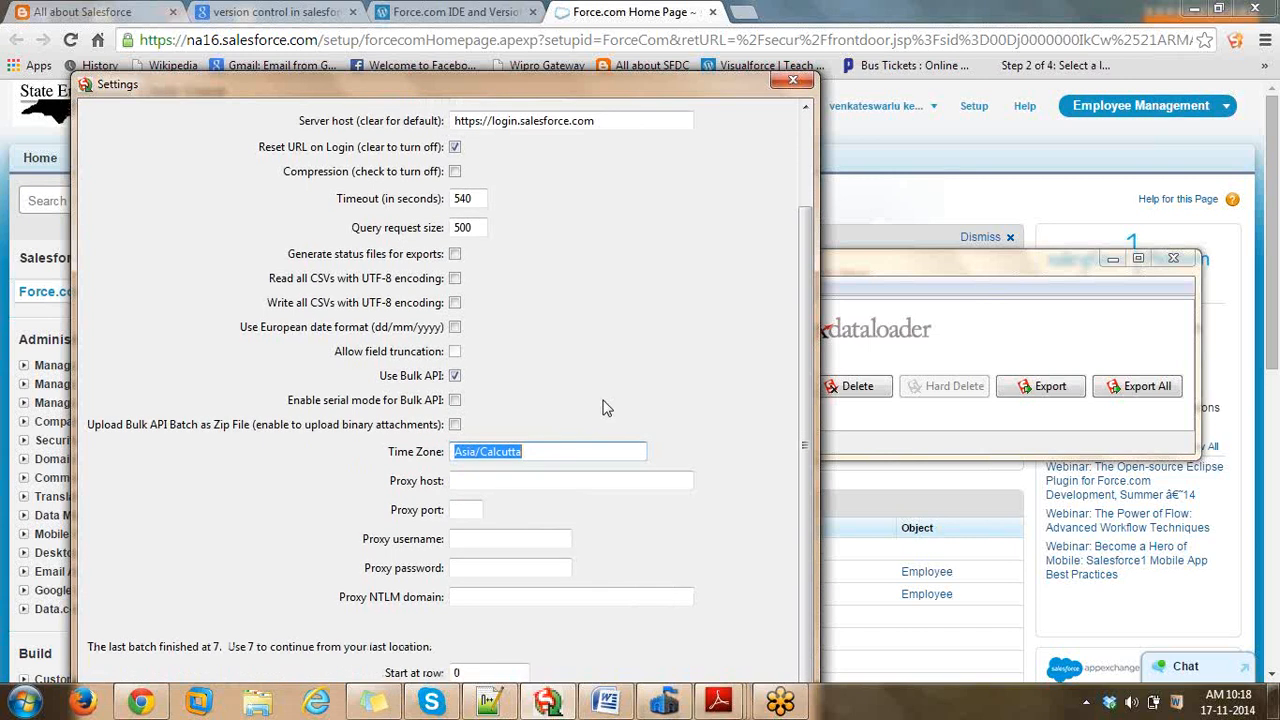
scroll(606, 408, down, 1)
scroll(604, 408, down, 3)
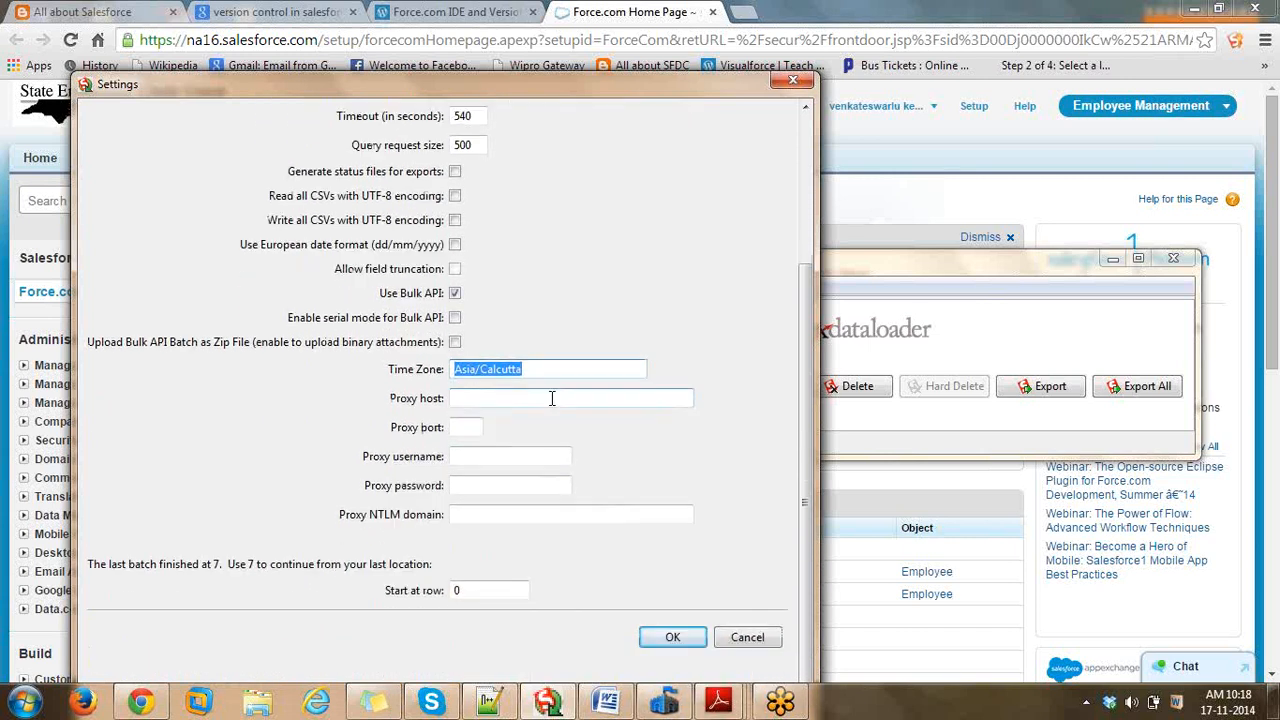
click(736, 642)
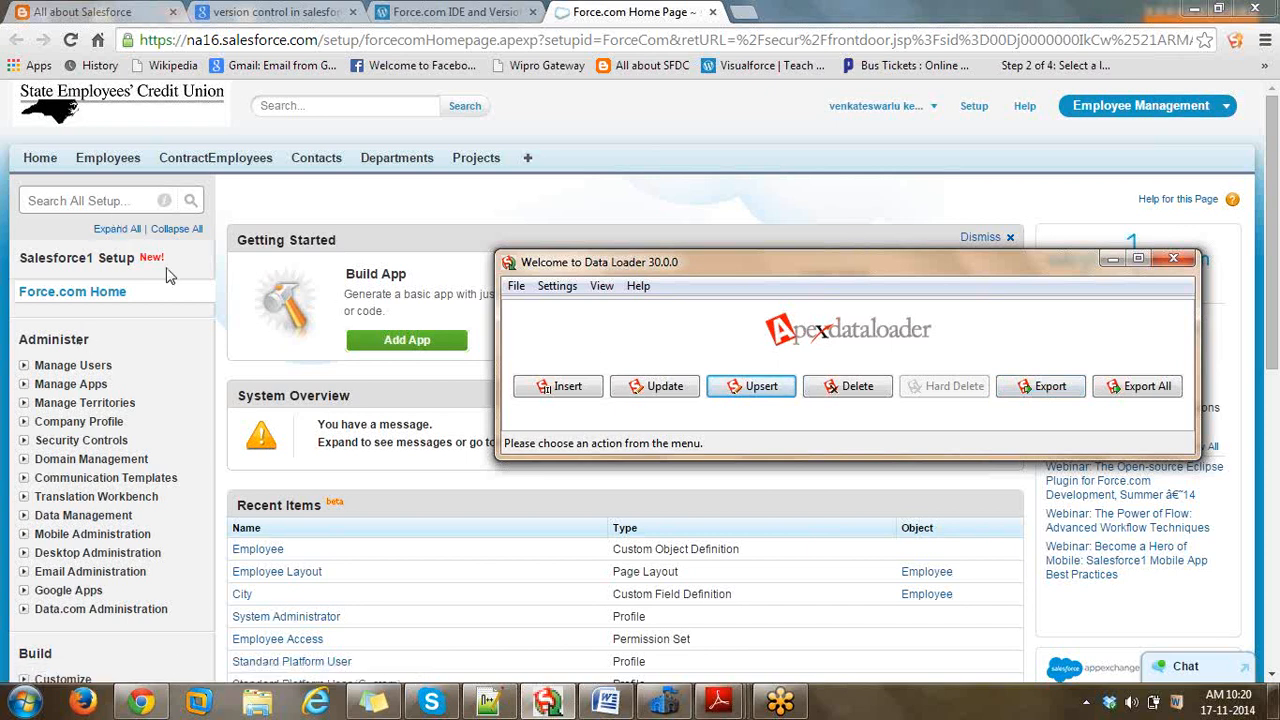
click(1266, 30)
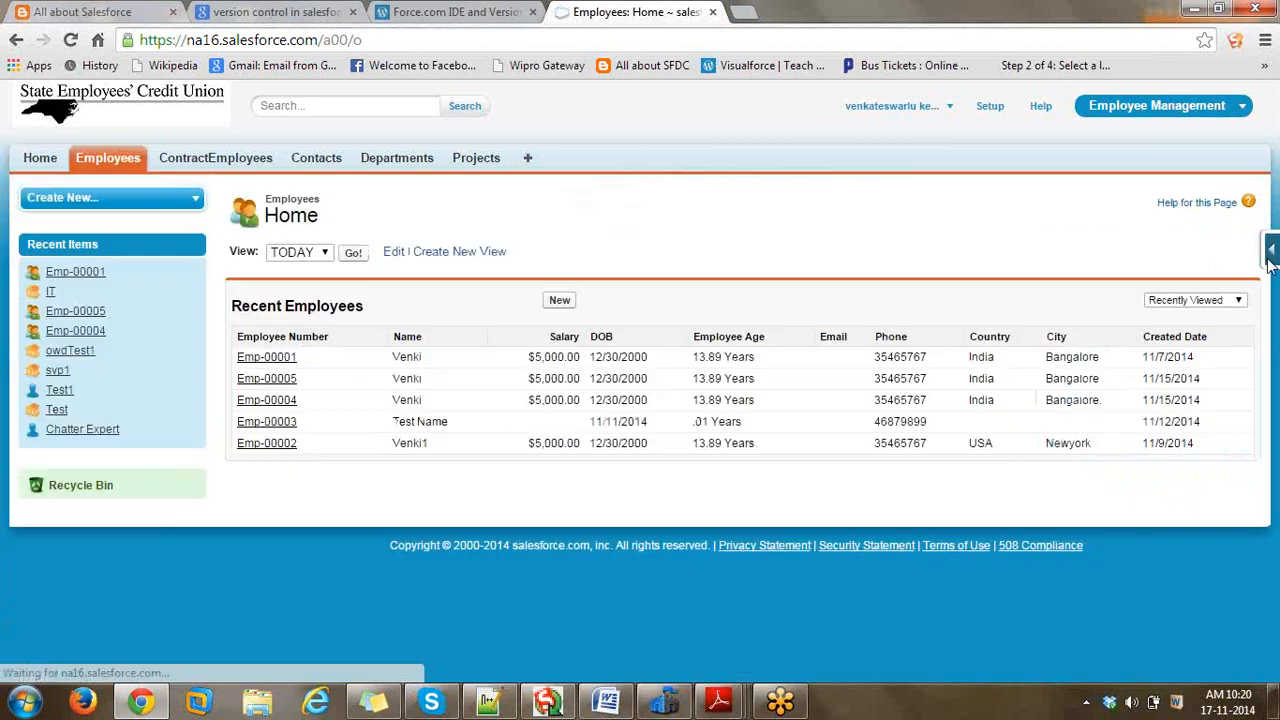
- Check the Email__c field's edit page for External ID, then return to Employees home
click(1271, 286)
click(1114, 280)
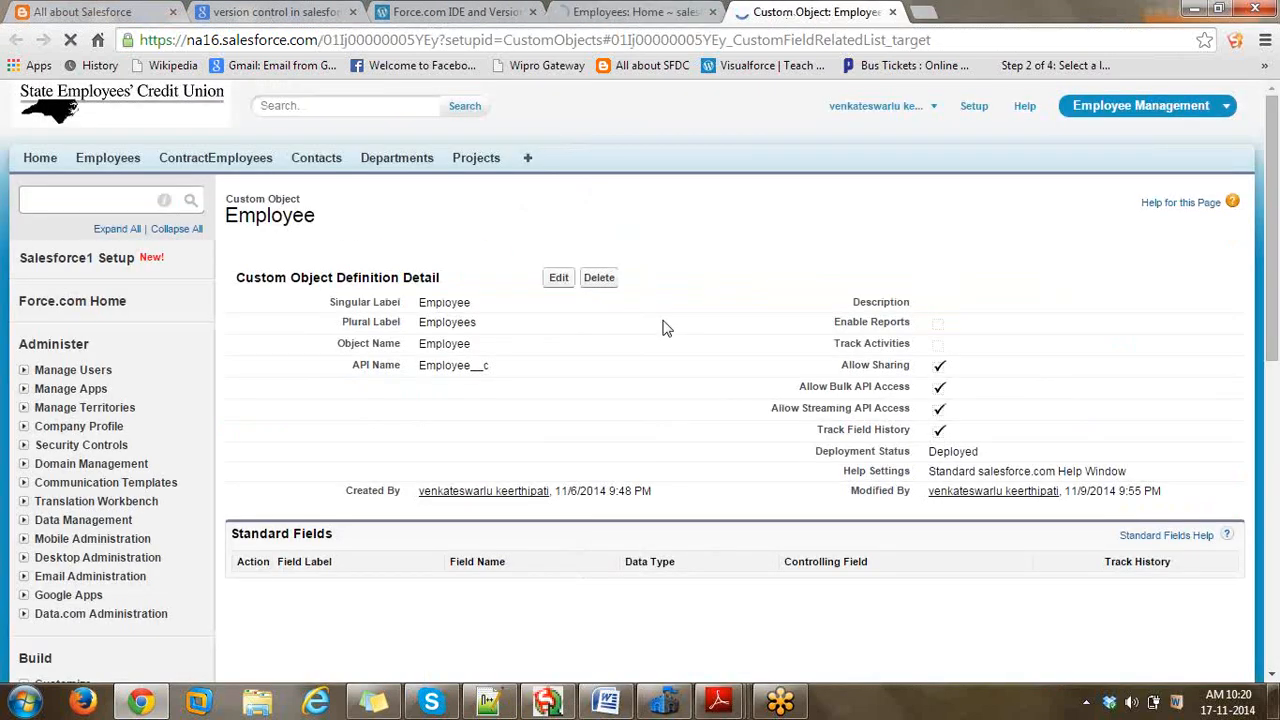
double_click(484, 266)
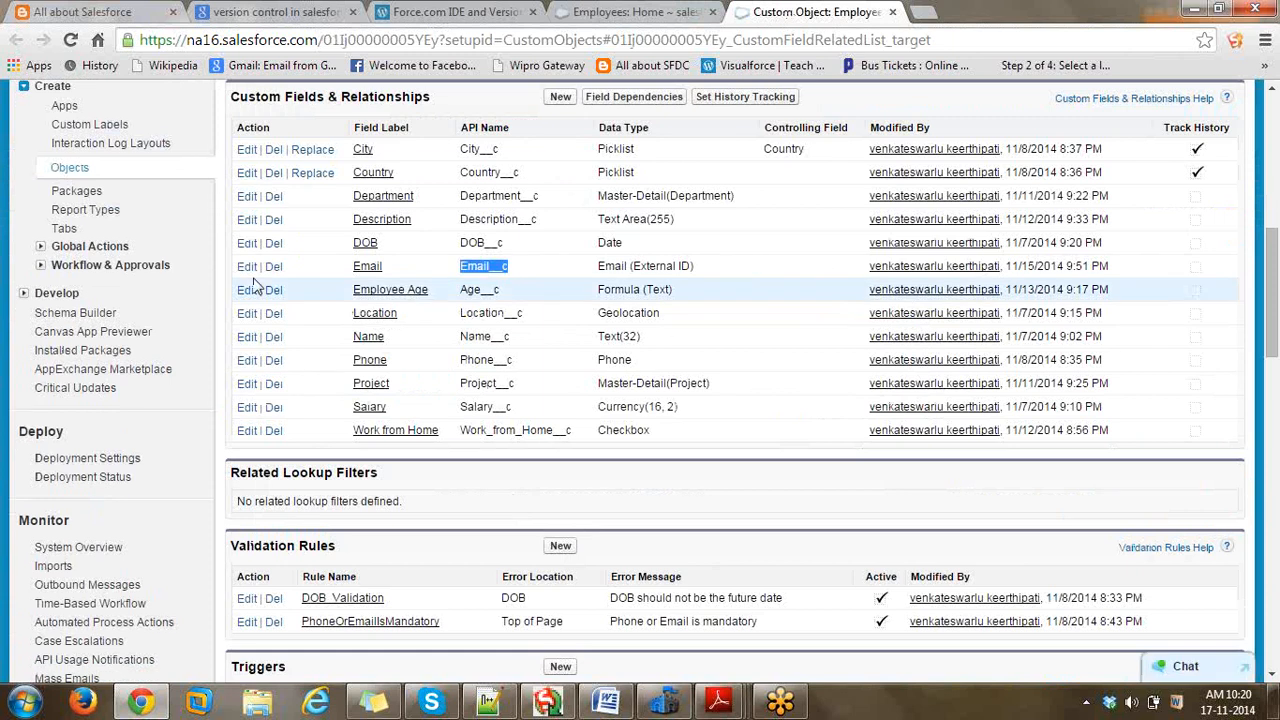
click(240, 268)
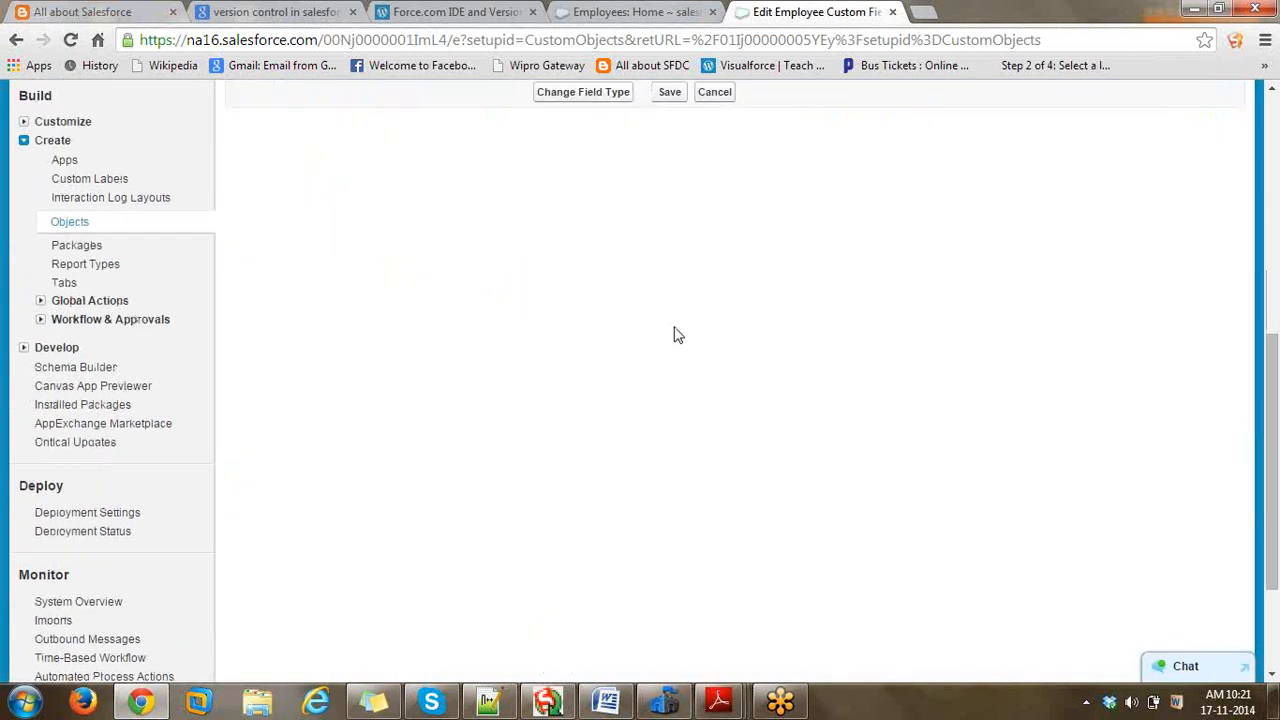
scroll(678, 338, up, 2)
scroll(678, 338, up, 2)
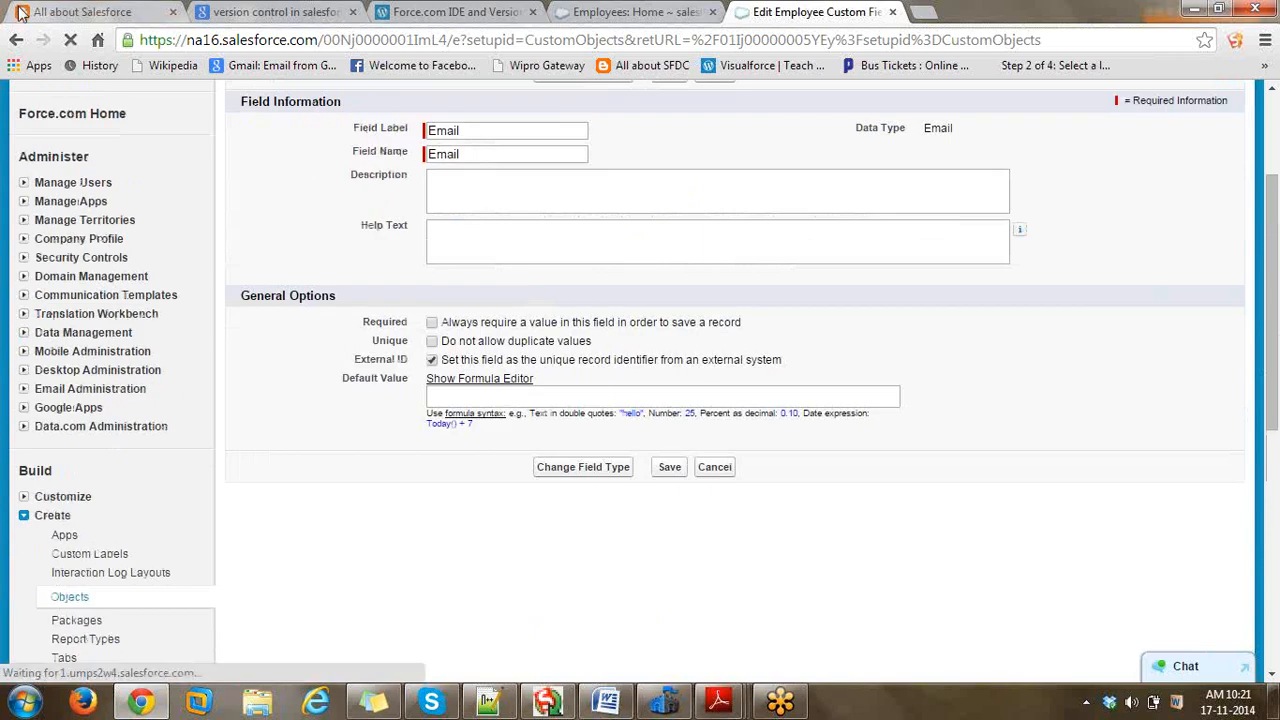
click(16, 39)
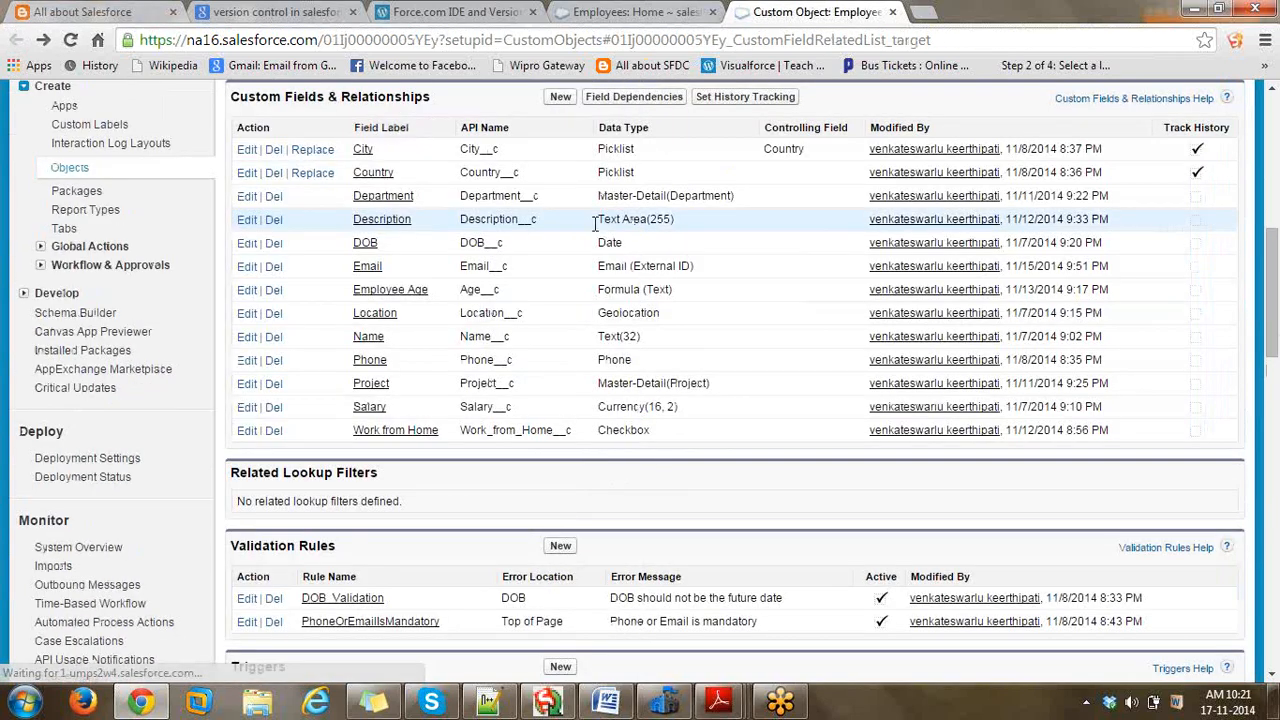
click(562, 11)
- Switch the Employees list to the All view
click(355, 256)
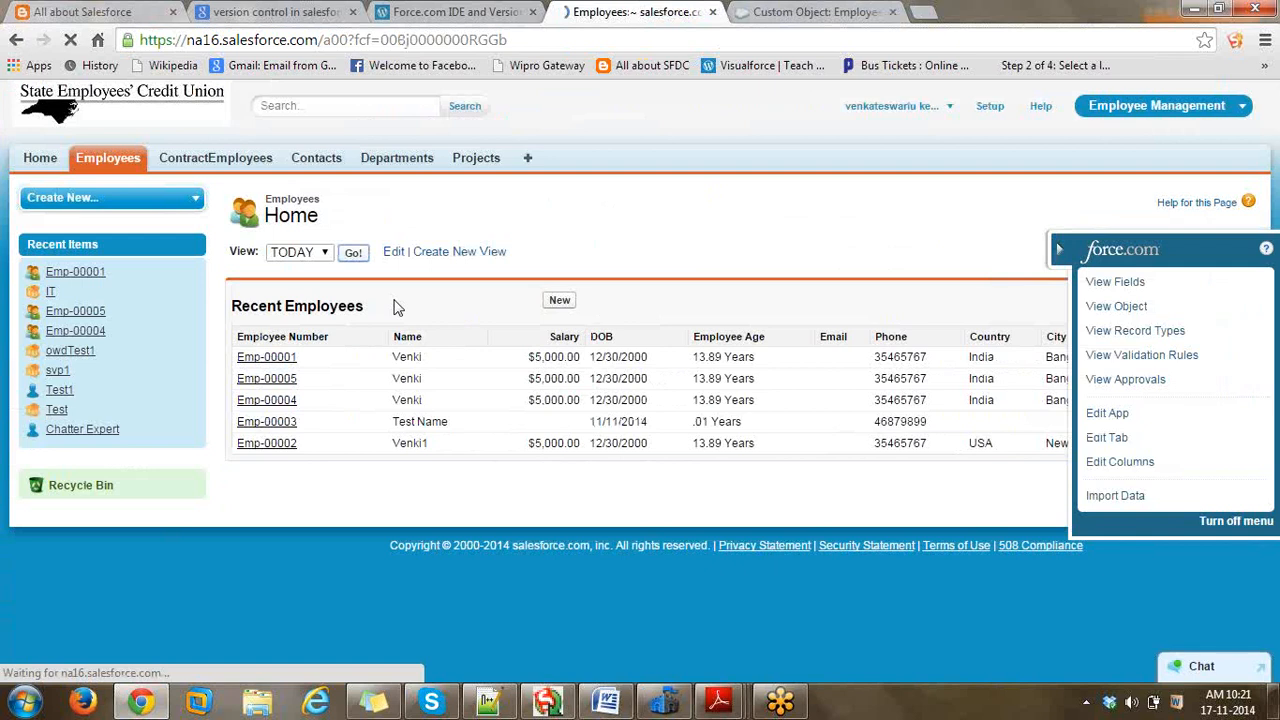
click(320, 199)
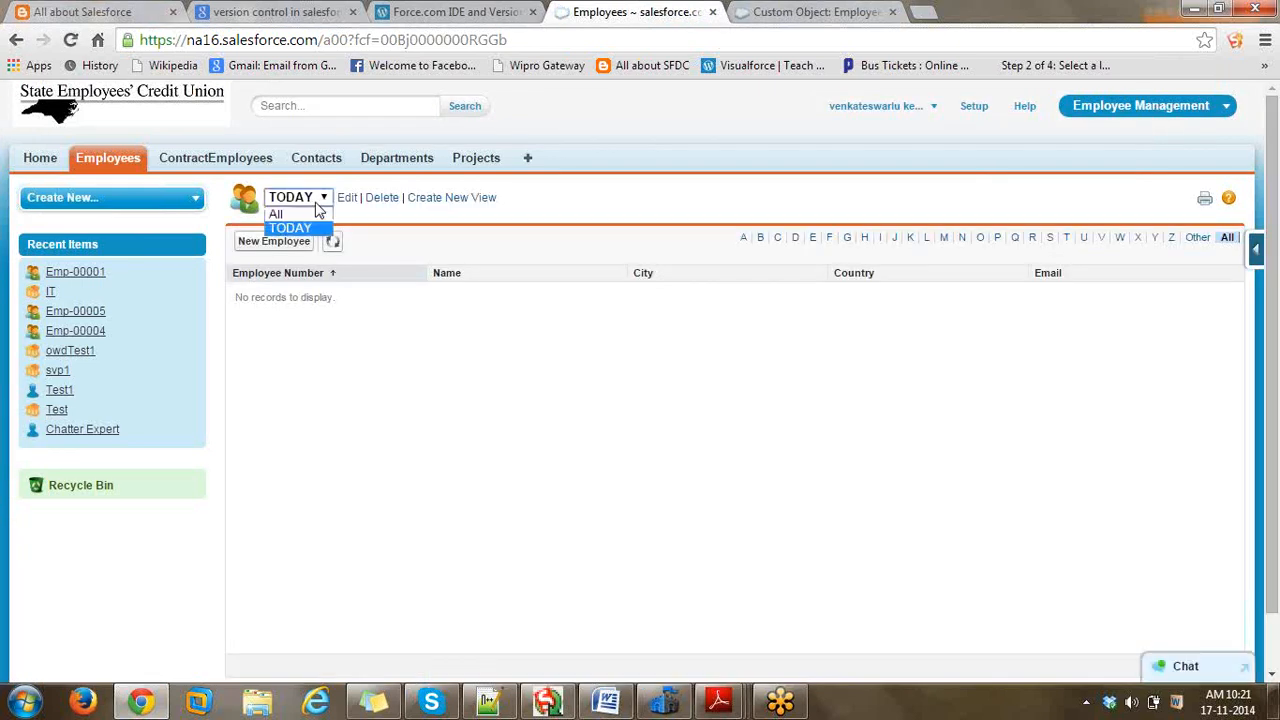
click(361, 217)
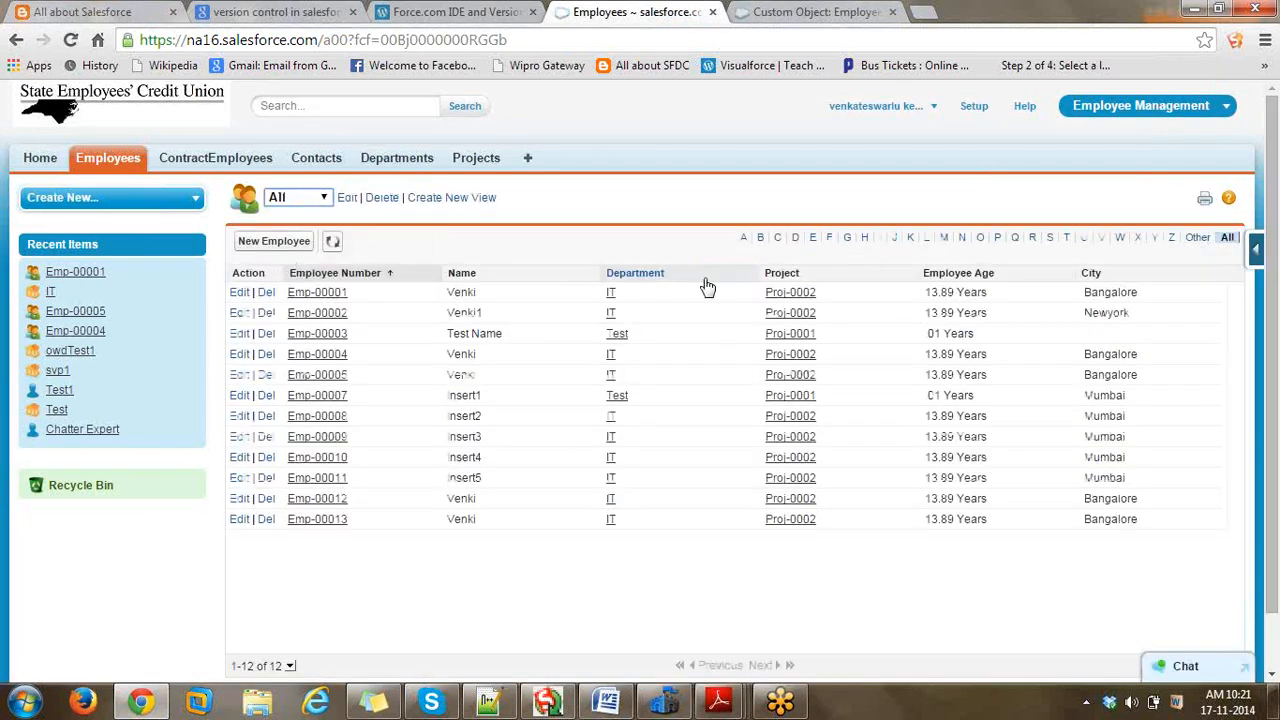
- Add Email as the first column of the All view and save it
click(351, 199)
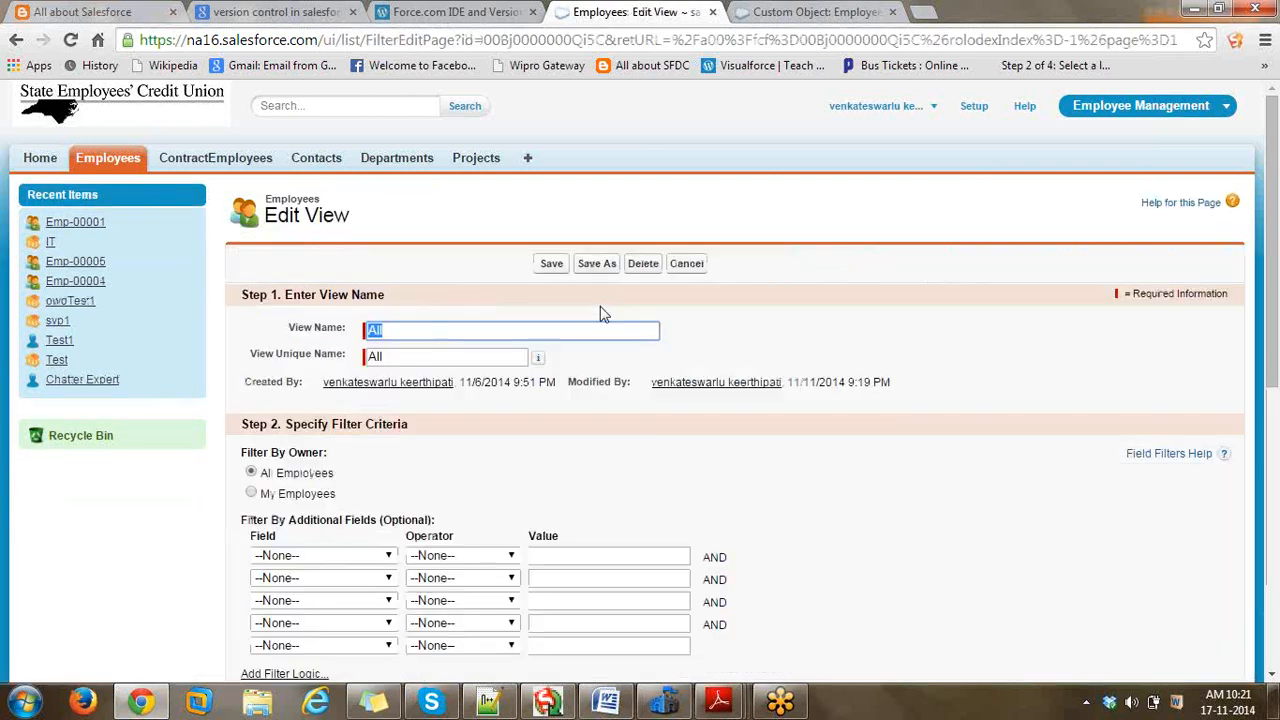
scroll(600, 314, down, 6)
click(290, 254)
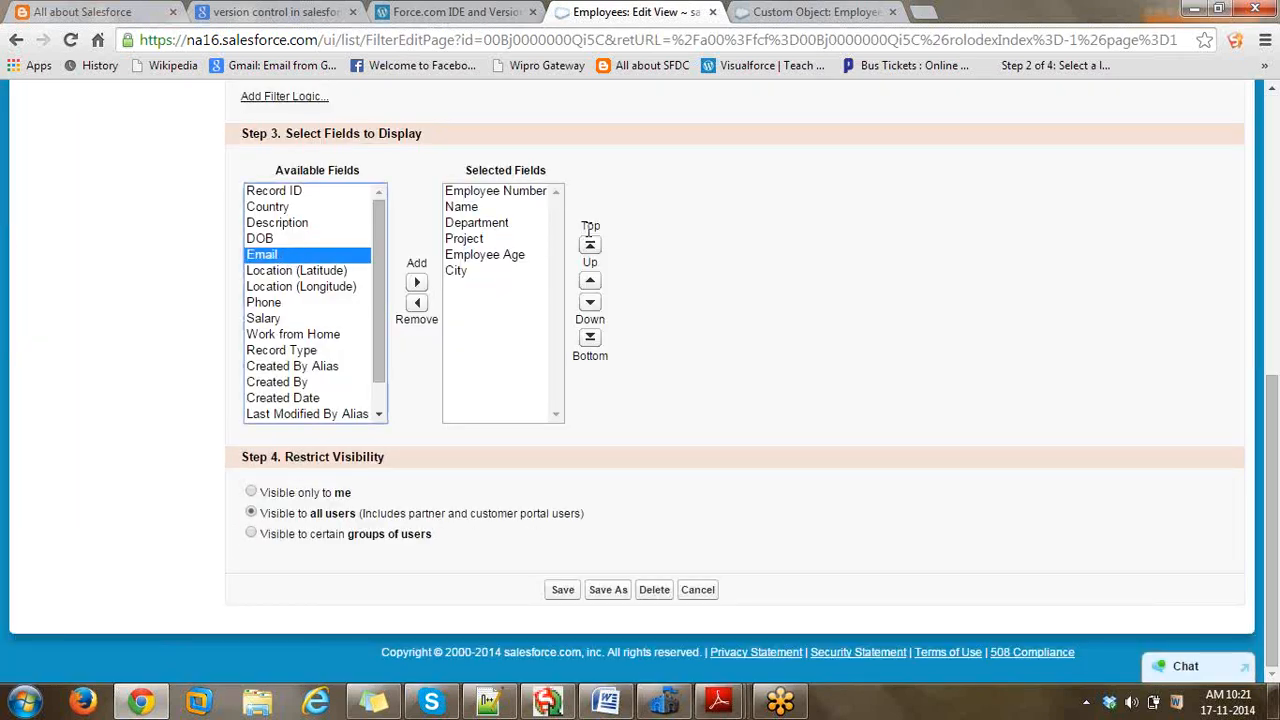
click(417, 282)
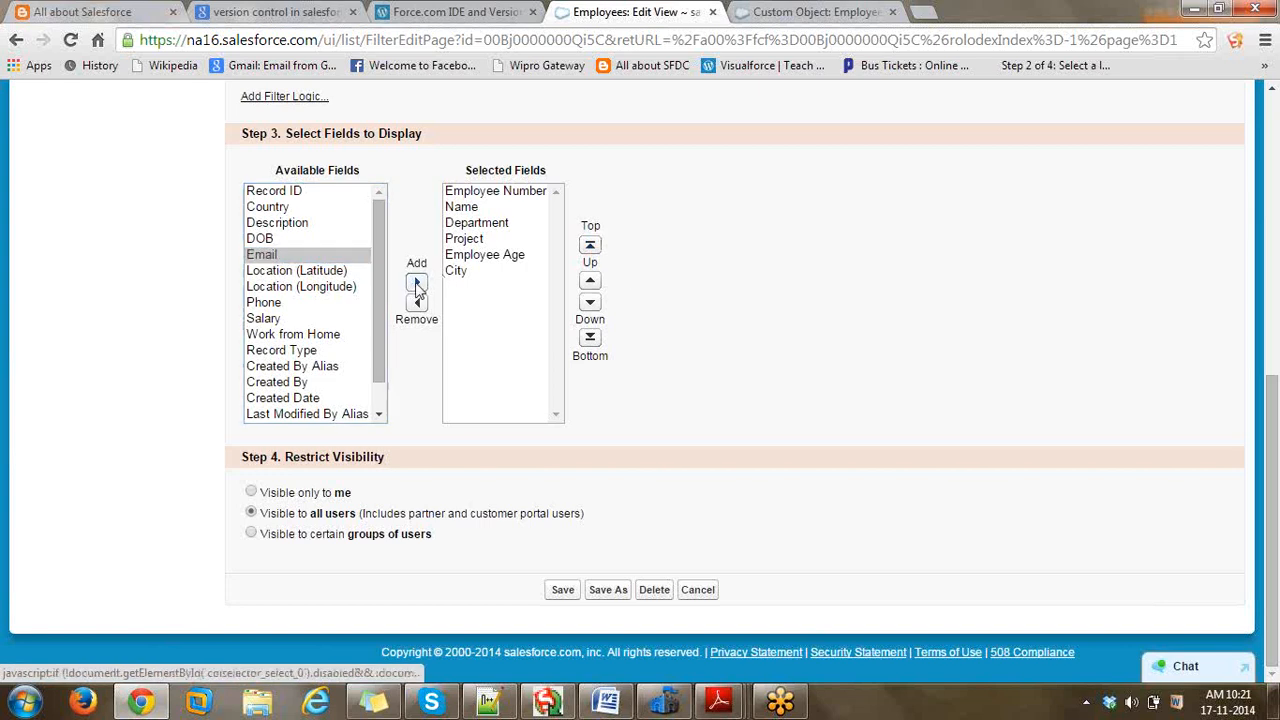
click(590, 245)
click(563, 590)
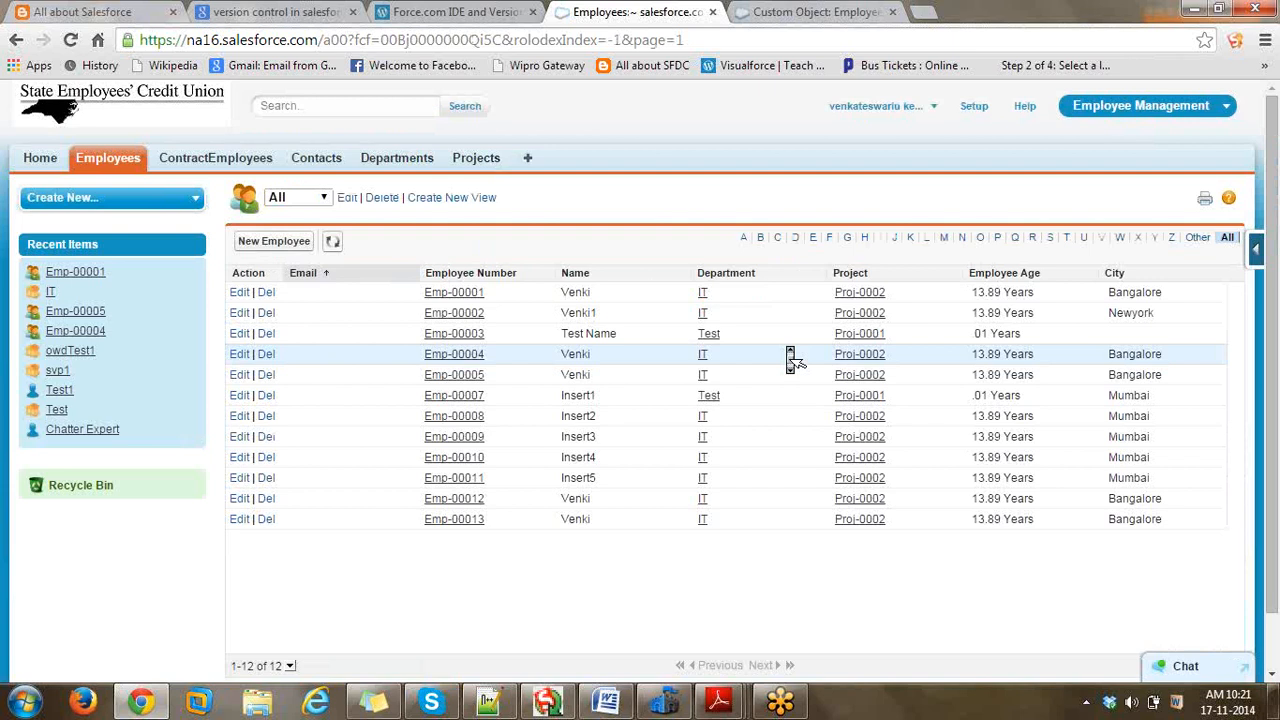
scroll(790, 360, down, 1)
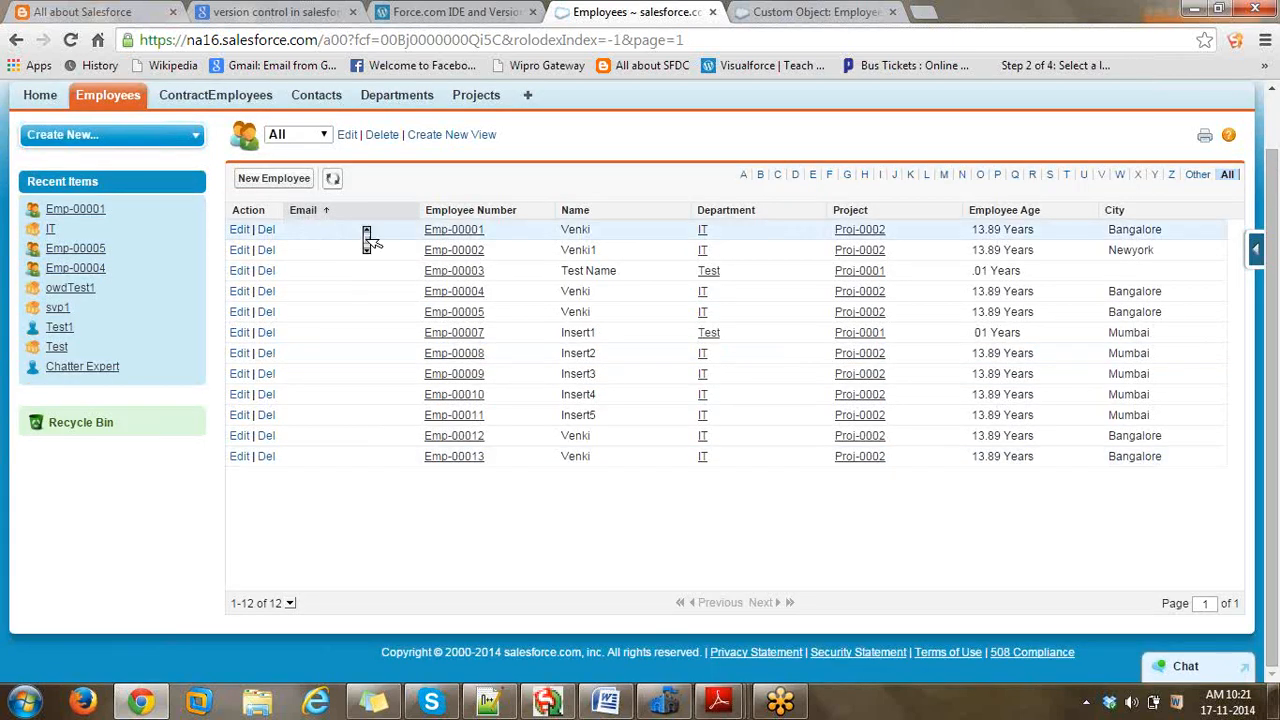
scroll(366, 238, up, 1)
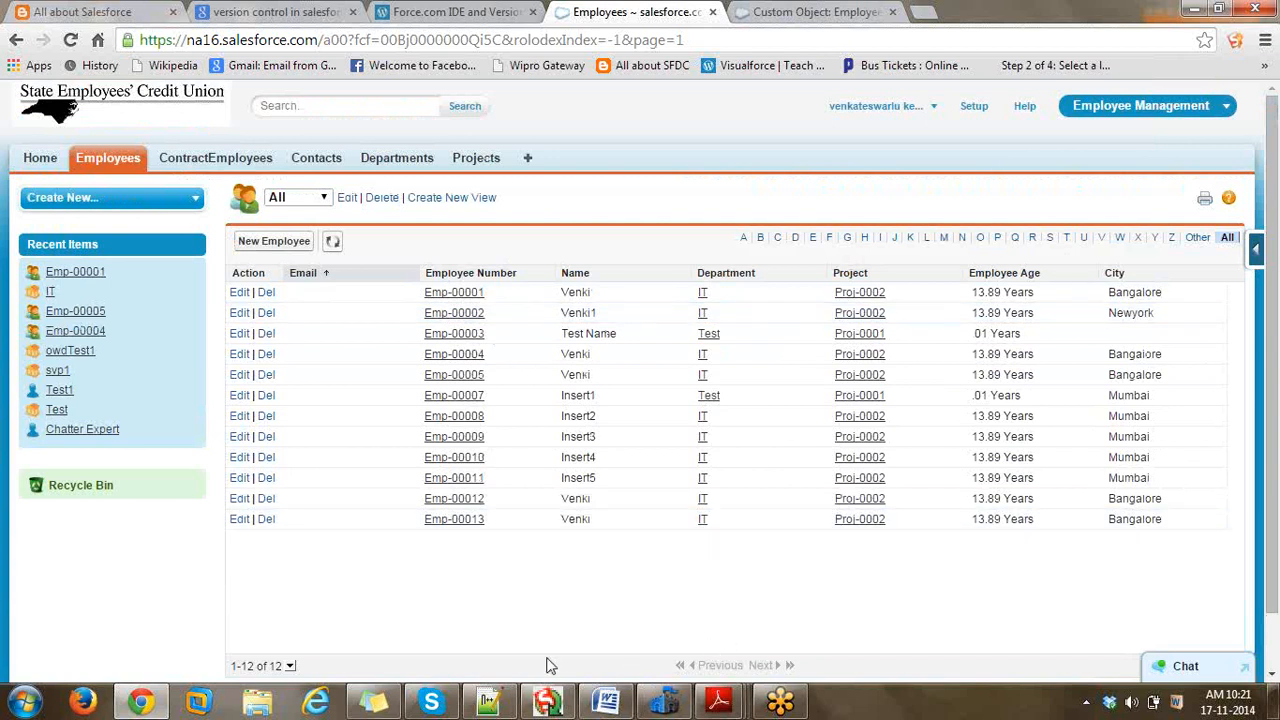
- Abandon the half-finished export and log out of Salesforce in Data Loader
click(550, 711)
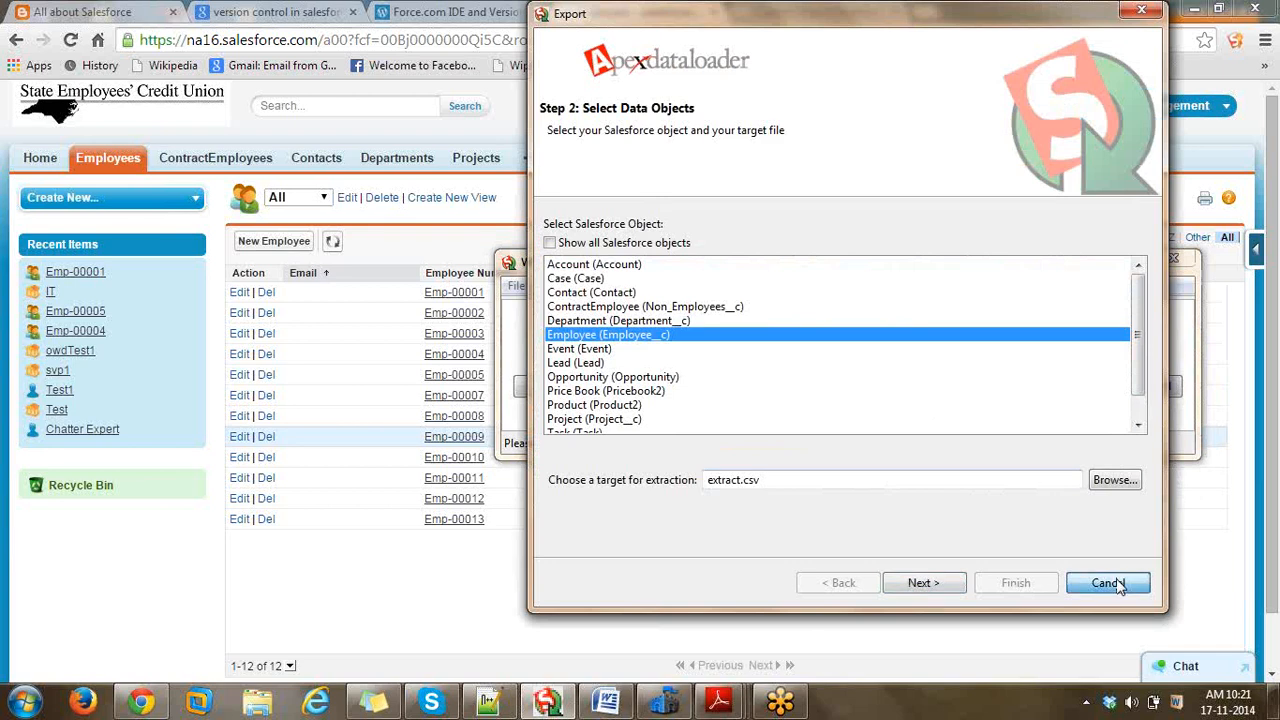
click(1118, 586)
click(520, 286)
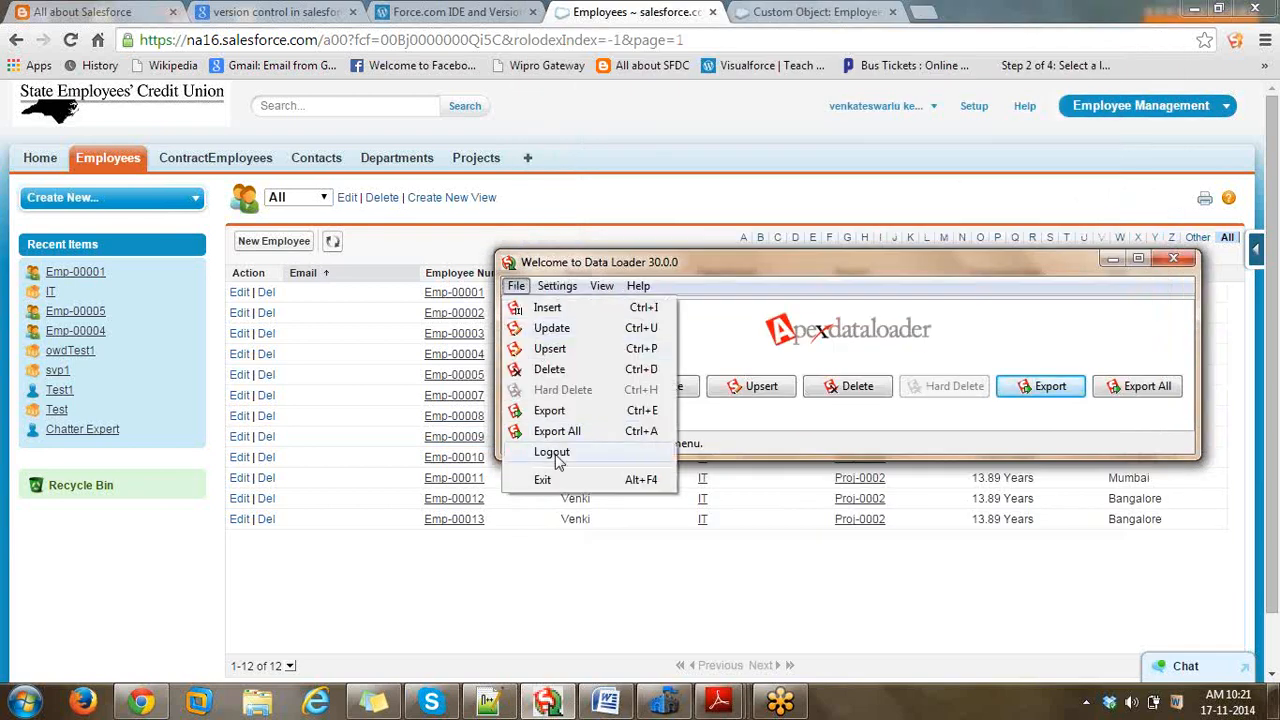
click(556, 456)
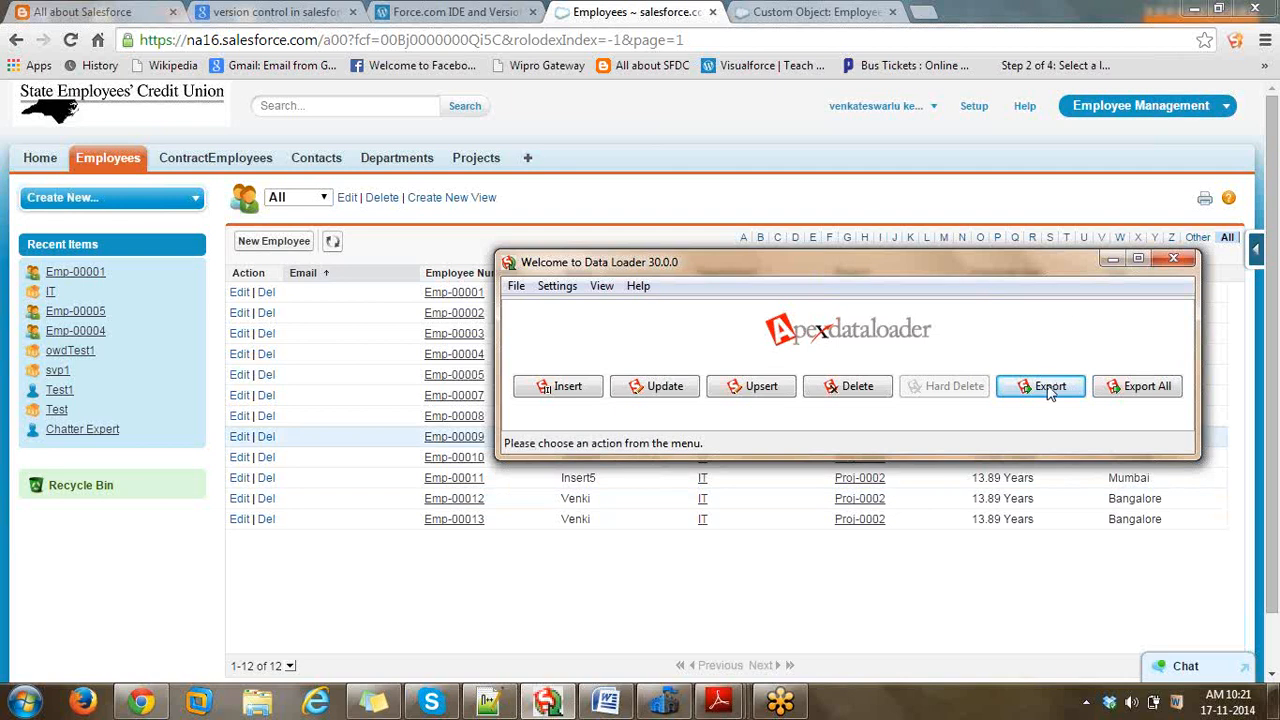
- Start a new export, log in with the account password, and continue to object selection
click(1048, 390)
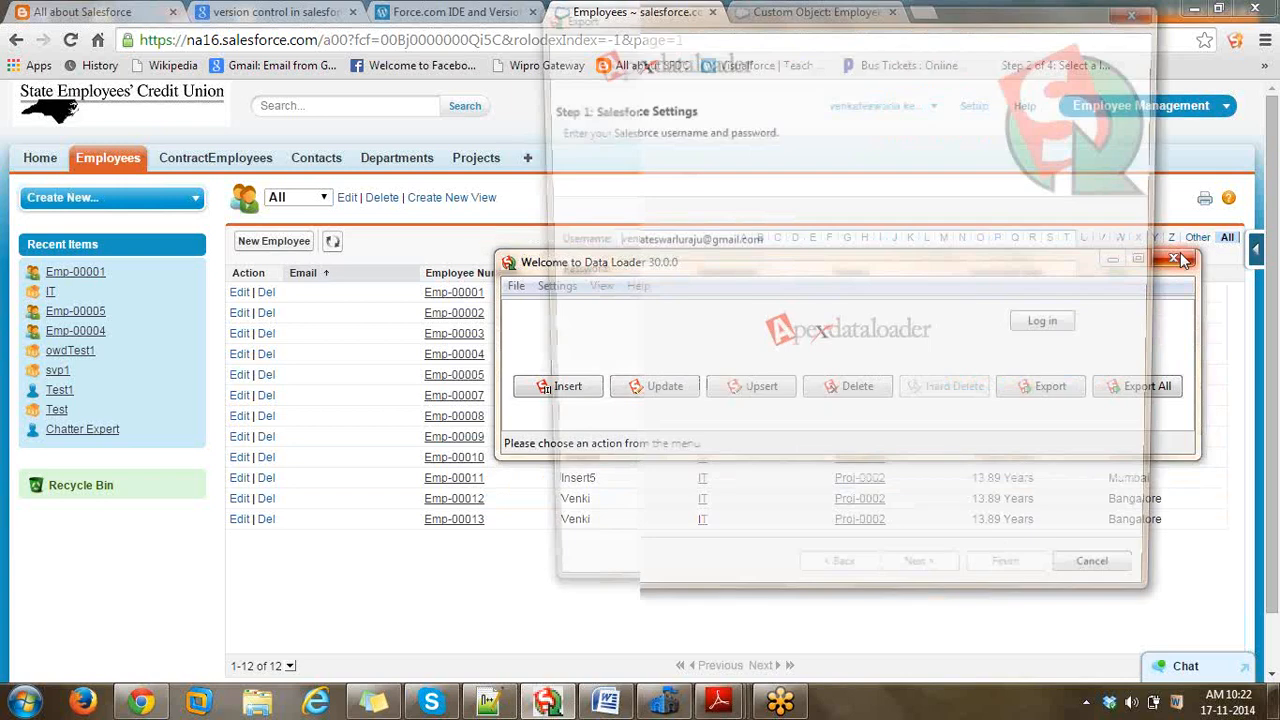
text(*********)
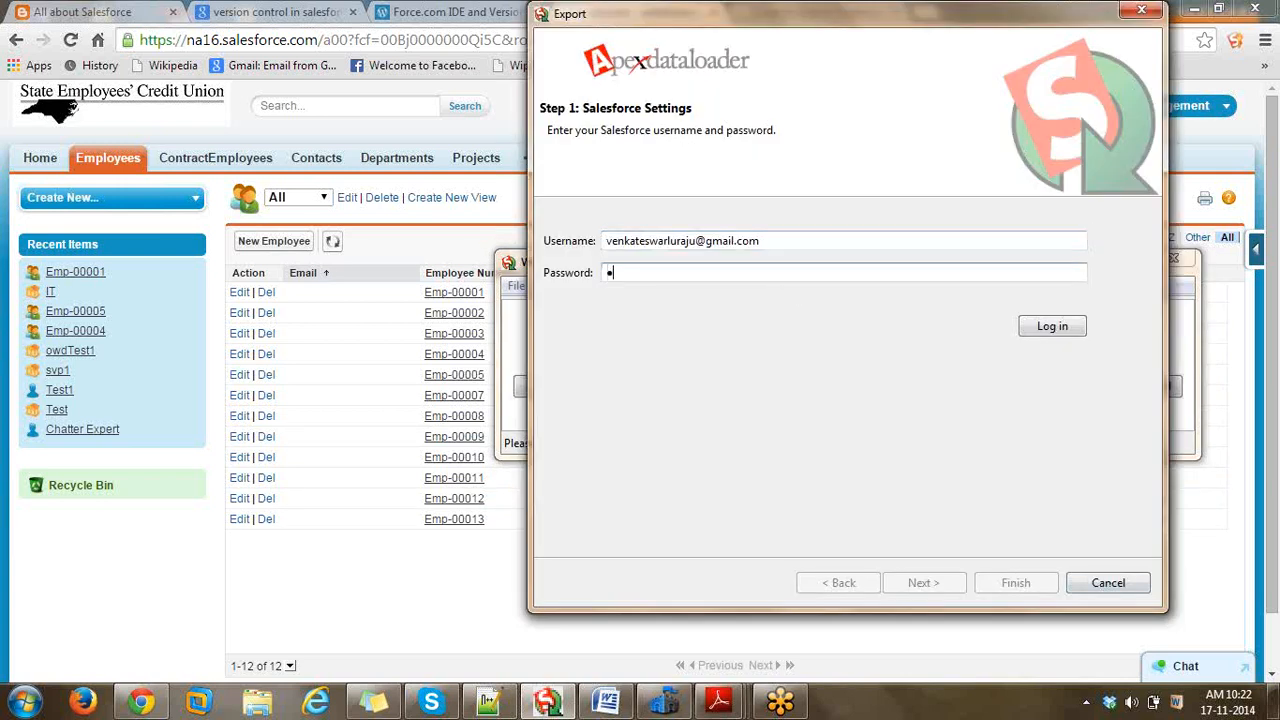
text(*****)
click(1055, 326)
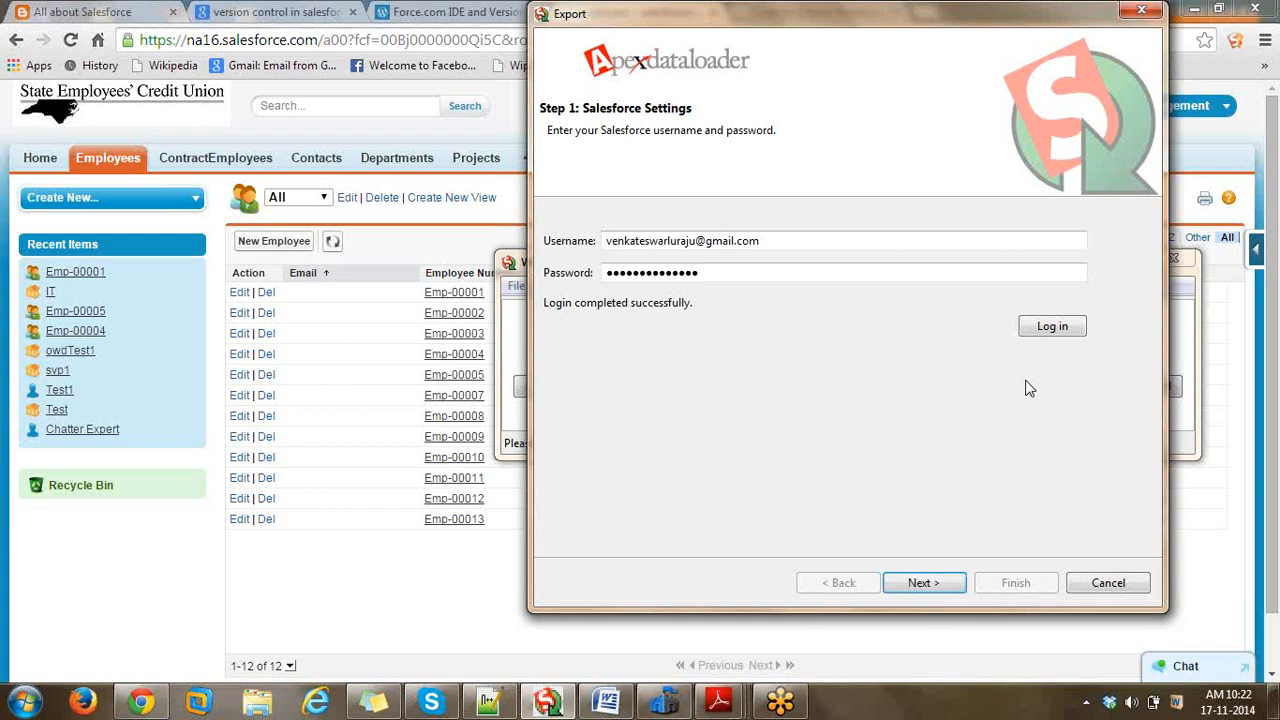
click(923, 583)
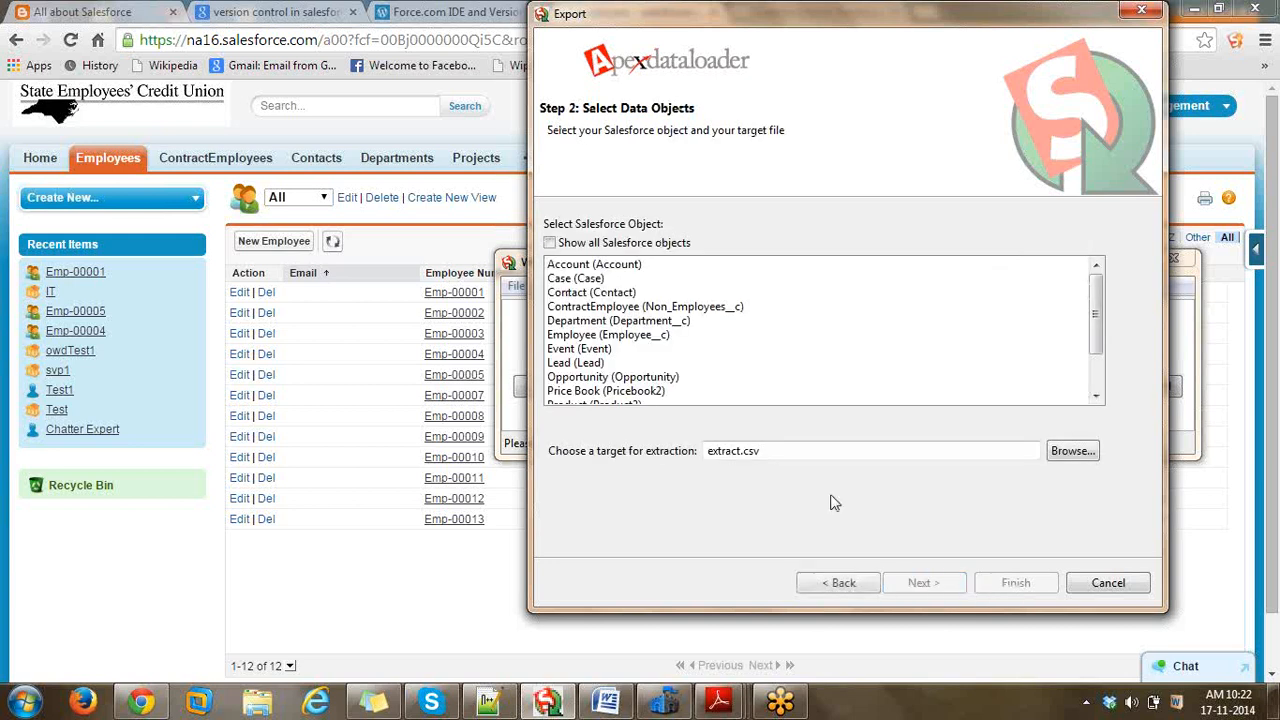
- Choose the Employee__c object and browse to the Desktop's Data Load > Venki-Us folder
click(637, 336)
click(1072, 452)
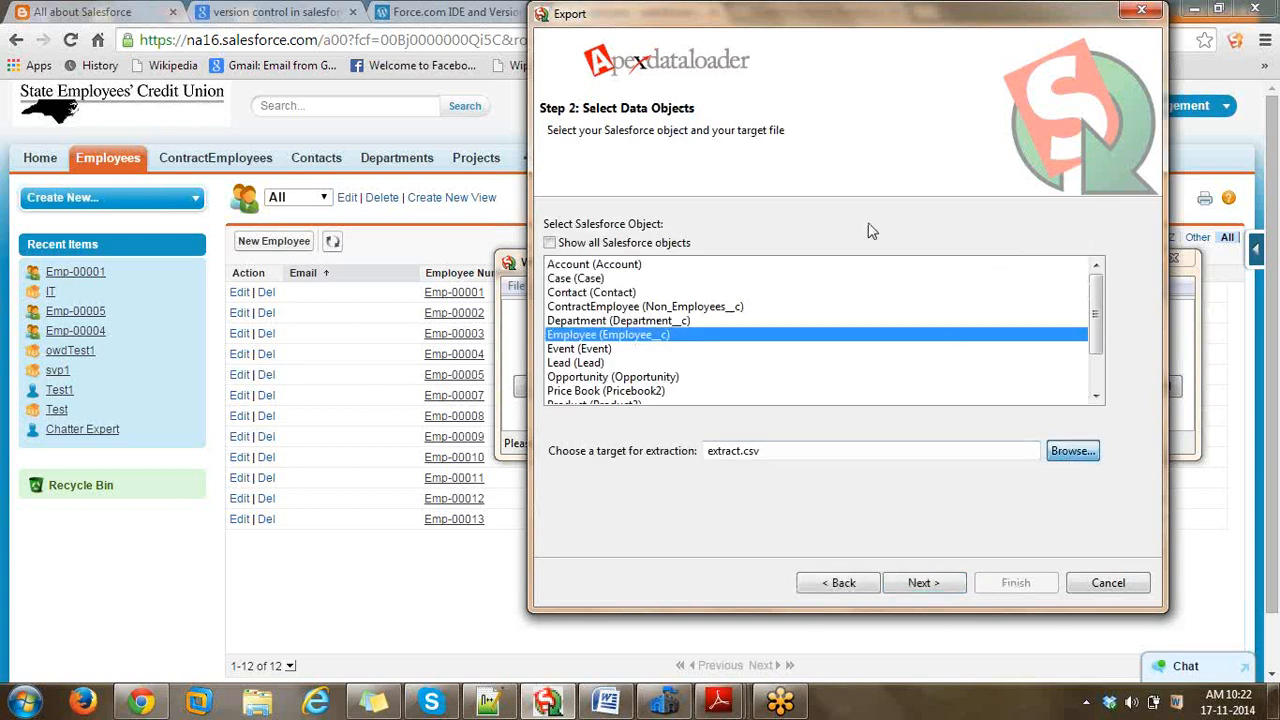
click(1071, 452)
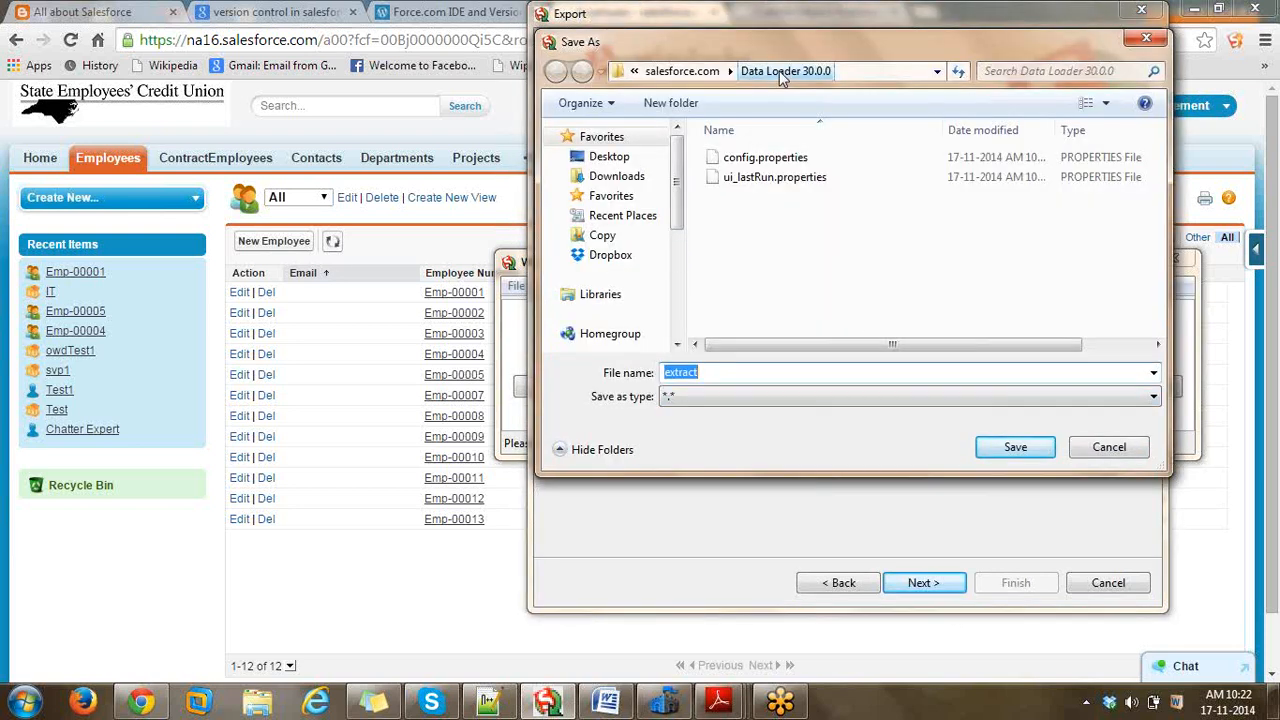
click(700, 71)
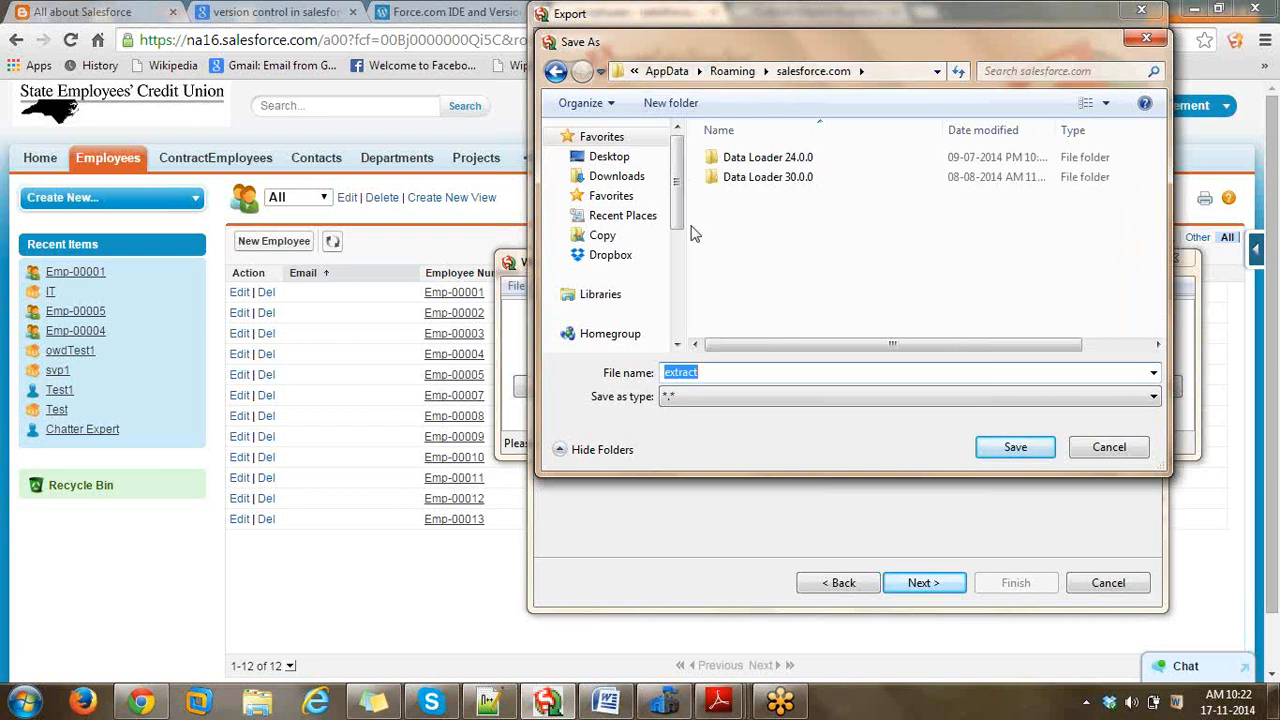
drag(686, 226, 656, 226)
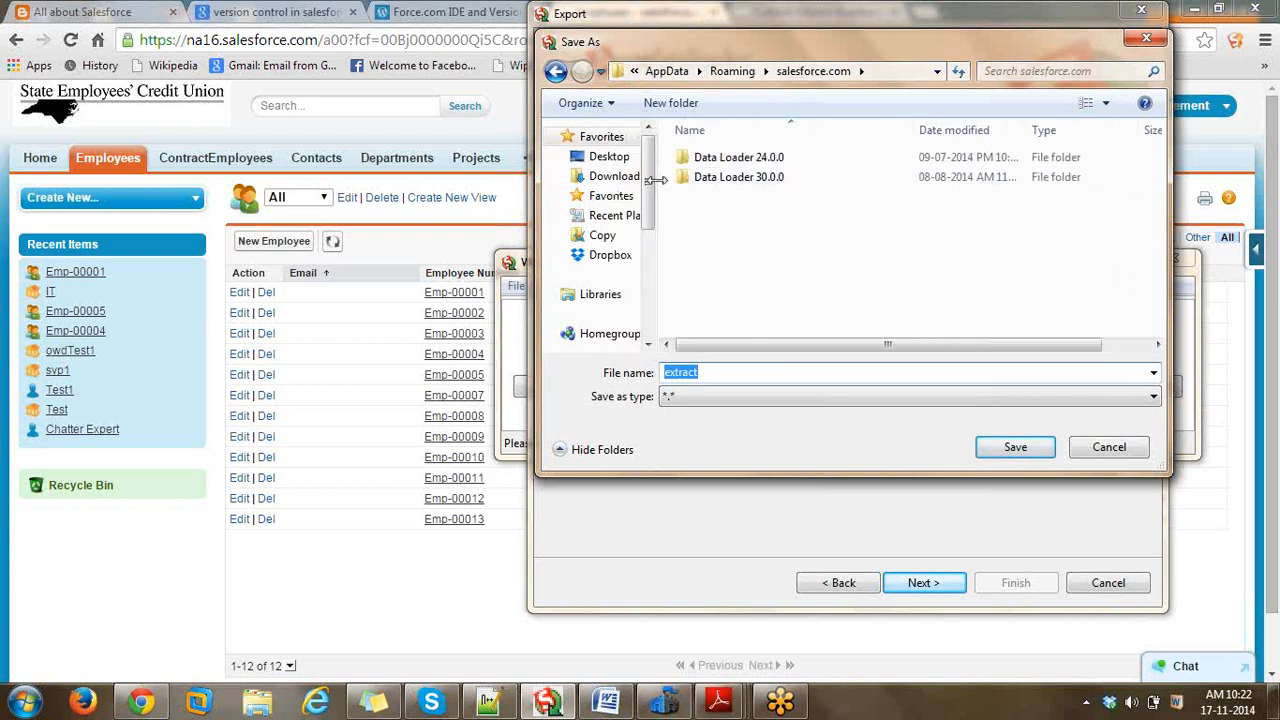
click(677, 180)
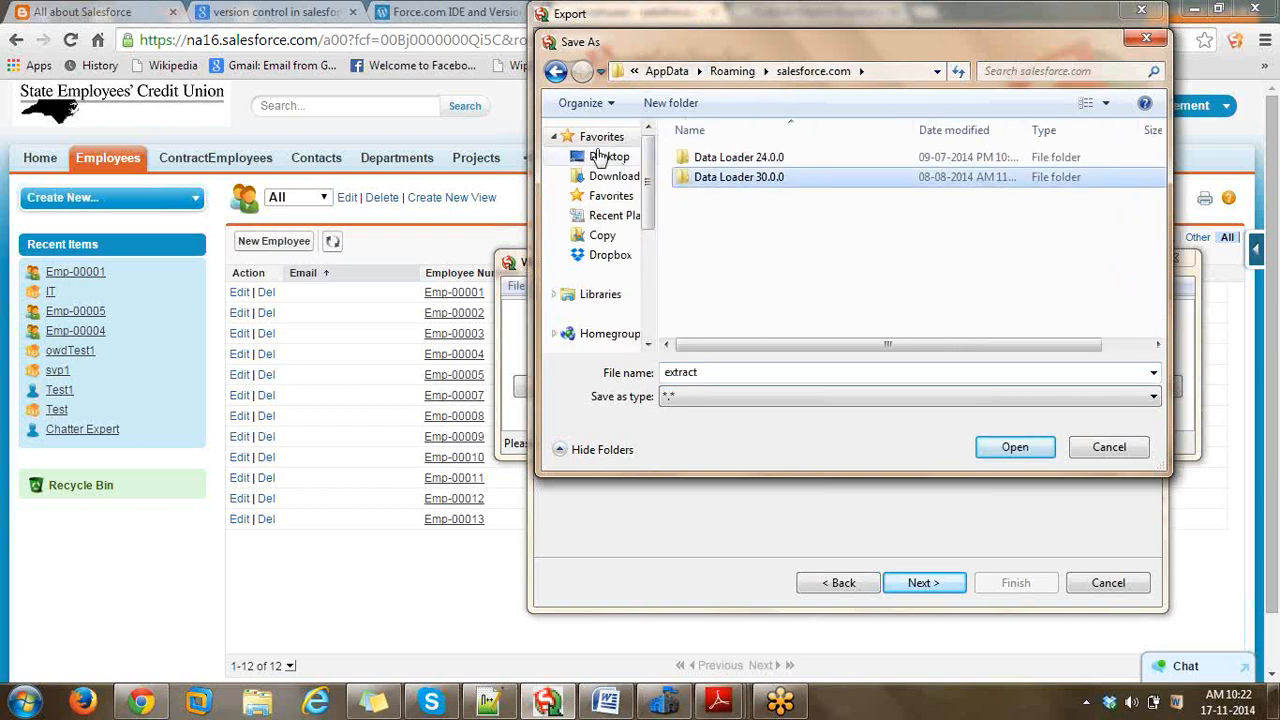
click(602, 157)
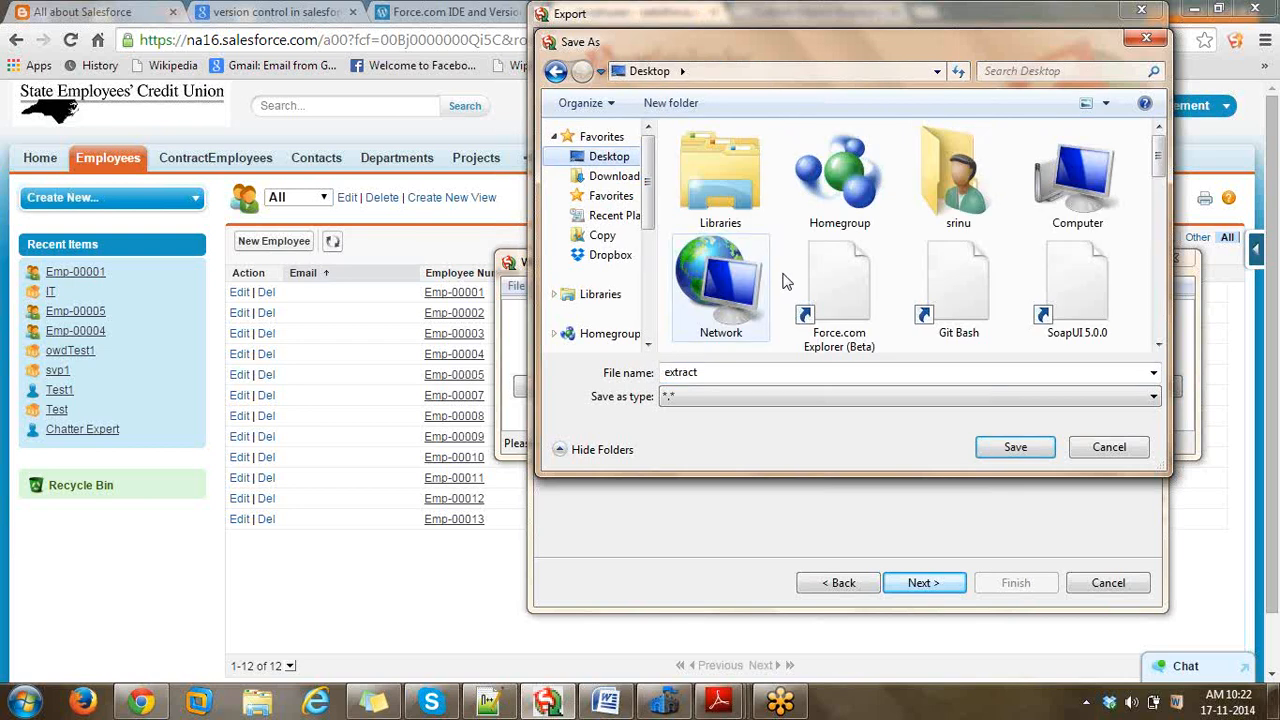
click(855, 290)
scroll(868, 292, down, 2)
click(985, 205)
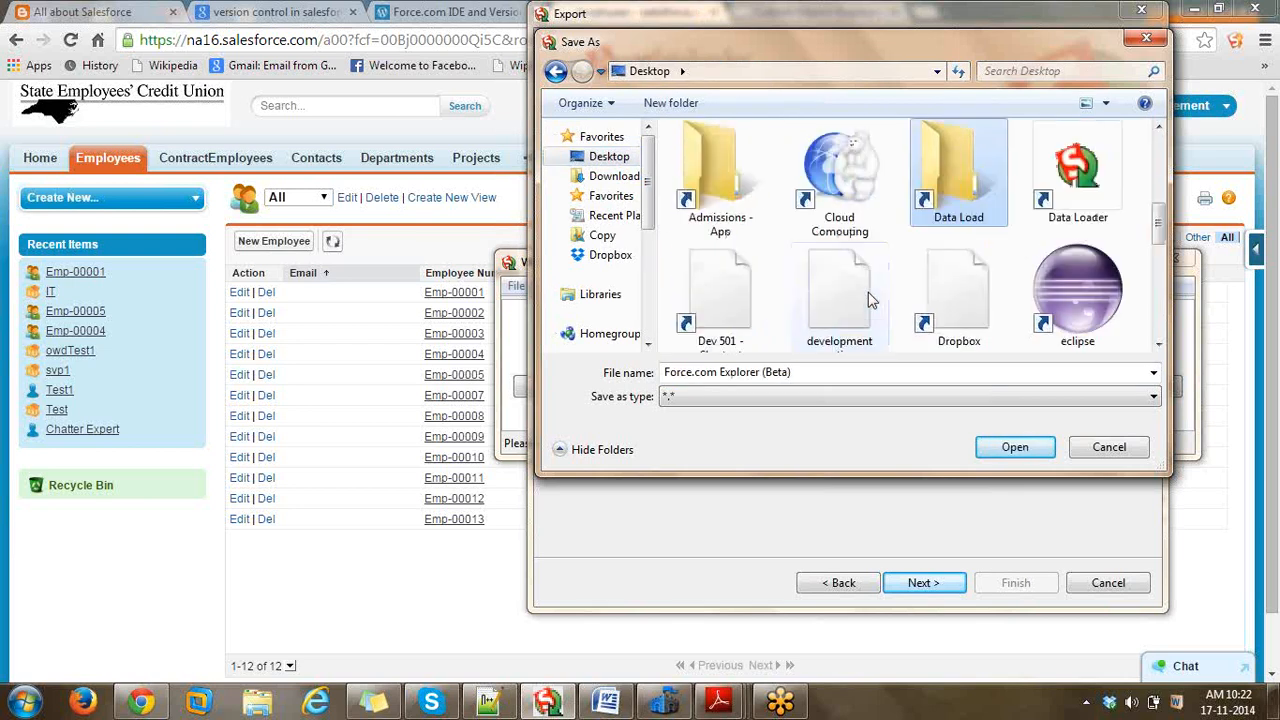
double_click(985, 205)
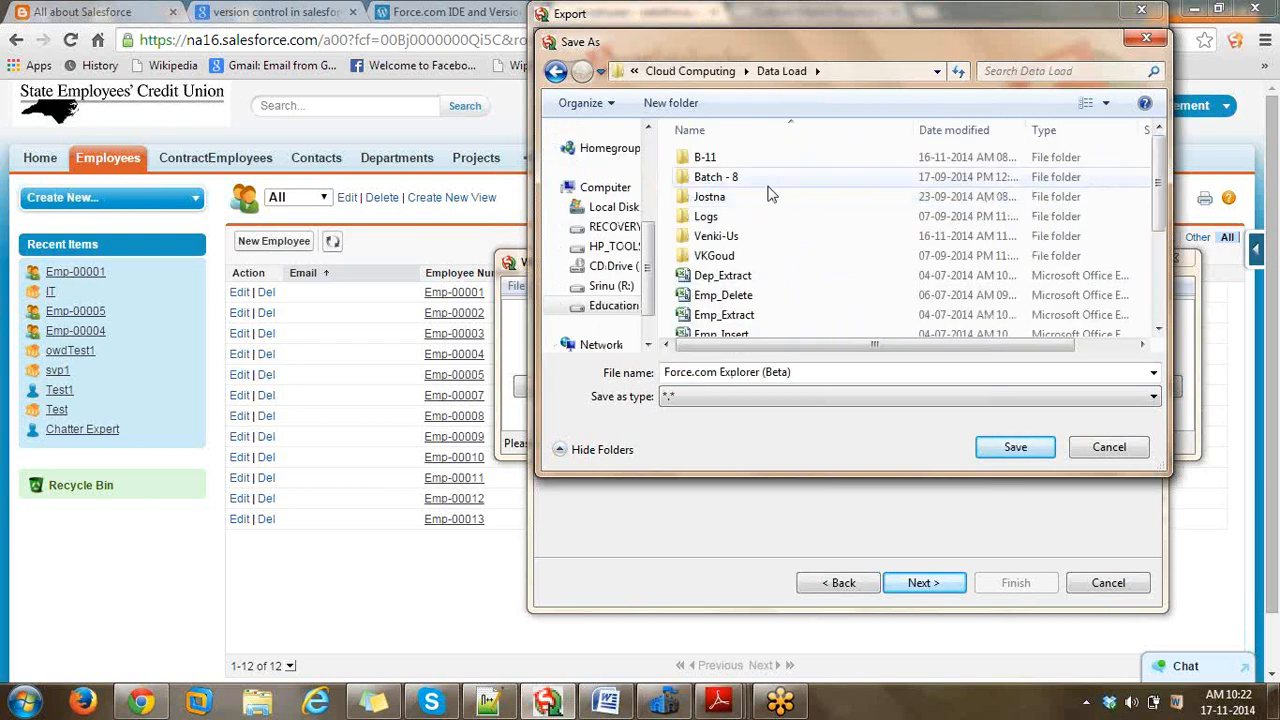
double_click(716, 236)
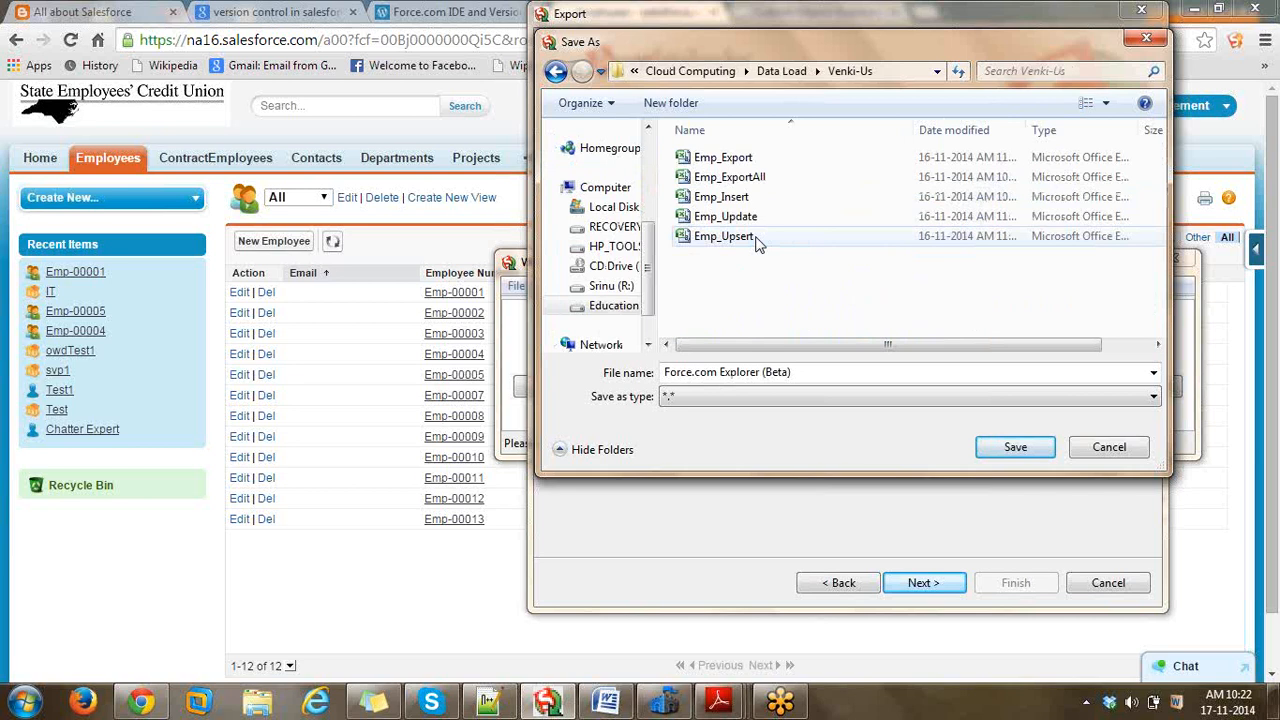
- Name the target file Emp_Exportv1.csv and save it
click(735, 178)
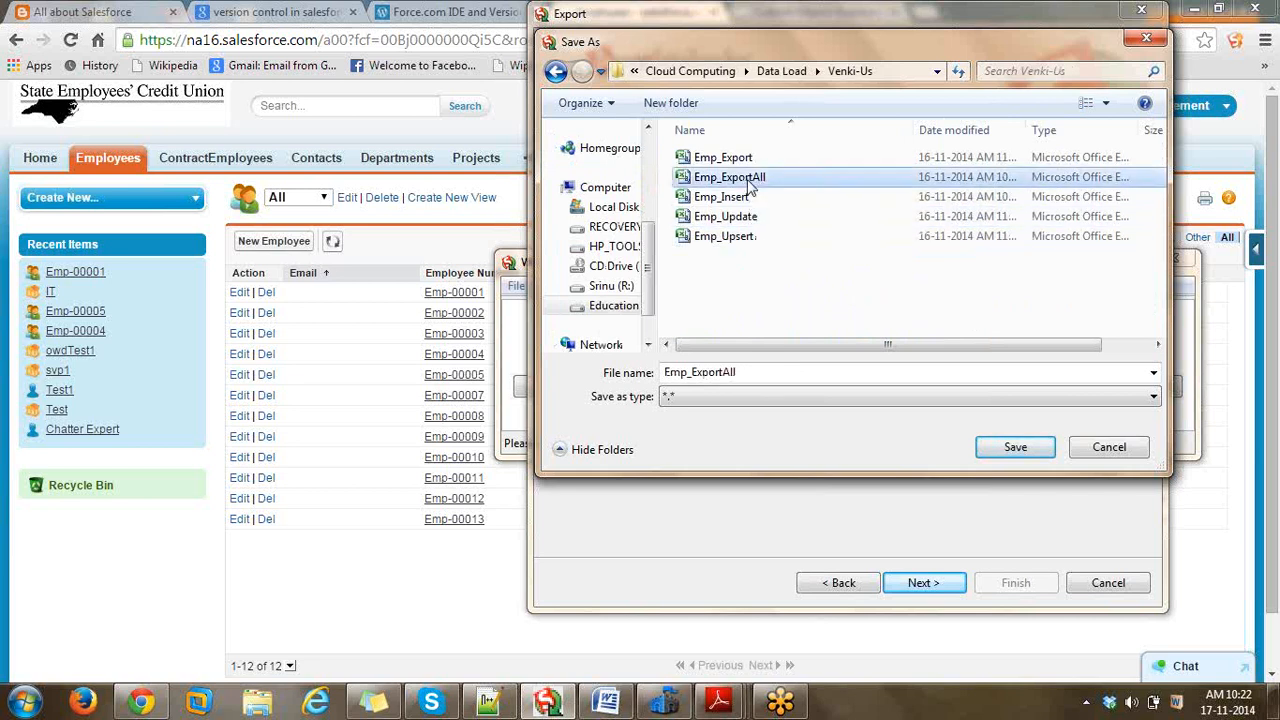
click(742, 164)
click(763, 369)
click(763, 369)
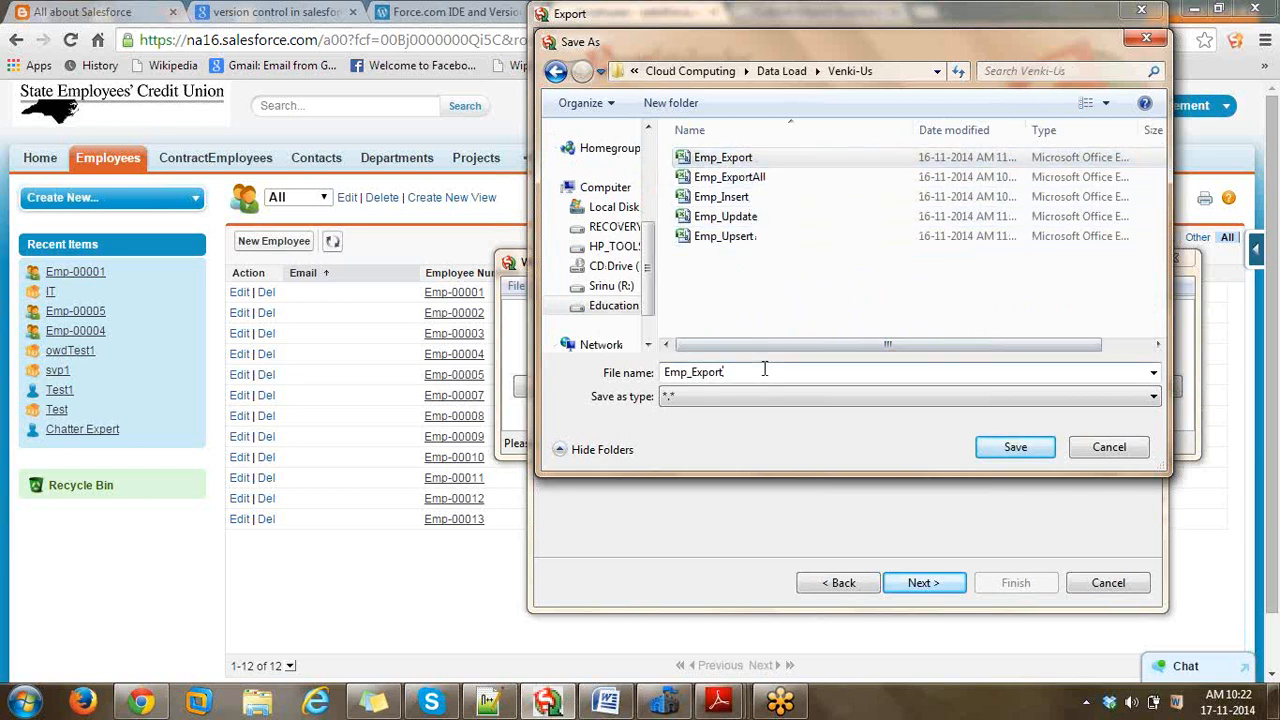
text(v1.c)
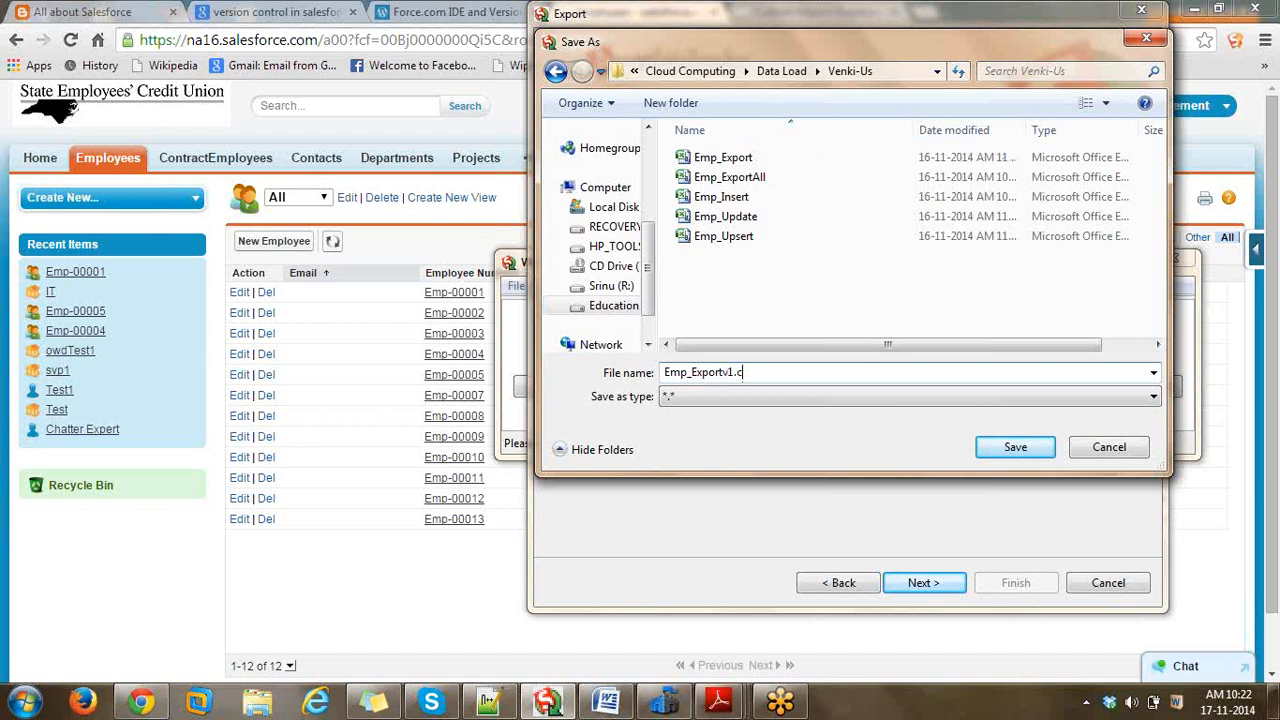
text(scv)
click(1018, 446)
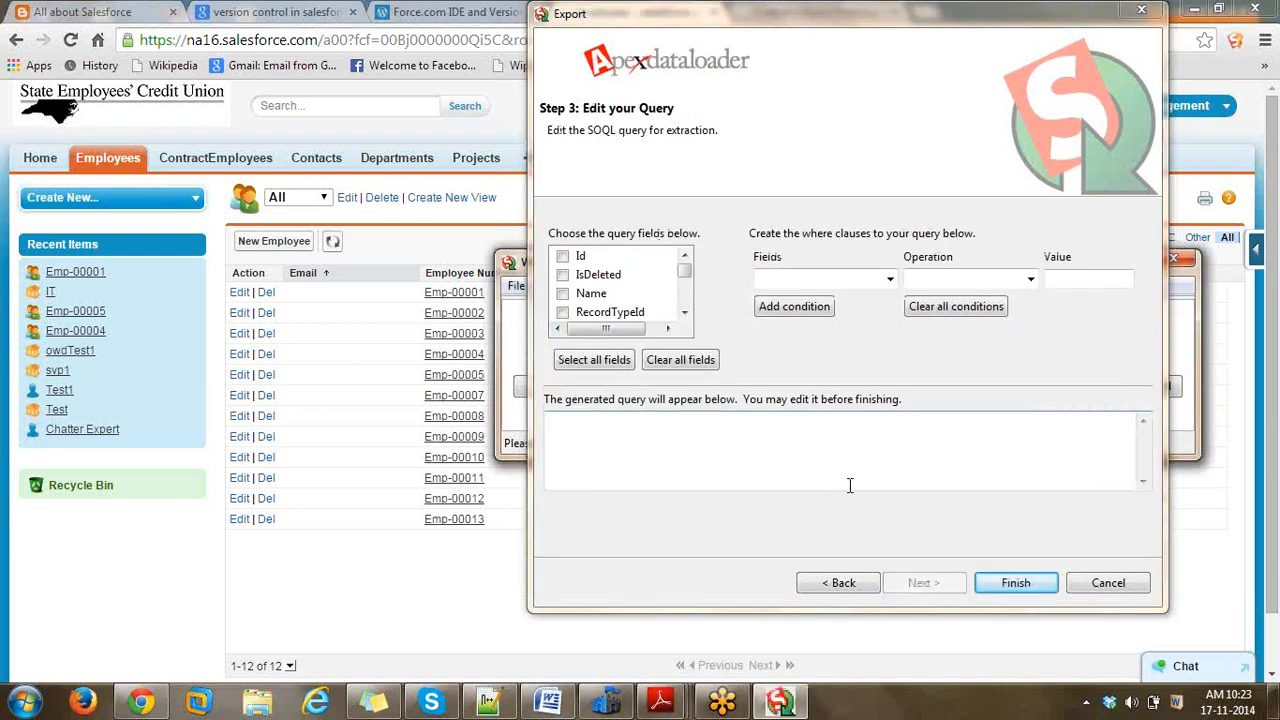
- Export Id and Email__c from Employee__c, confirming the run with 12 successes, 0 errors
click(563, 257)
mouse_move(687, 275)
mouse_down()
mouse_move(687, 308)
mouse_move(684, 288)
mouse_up()
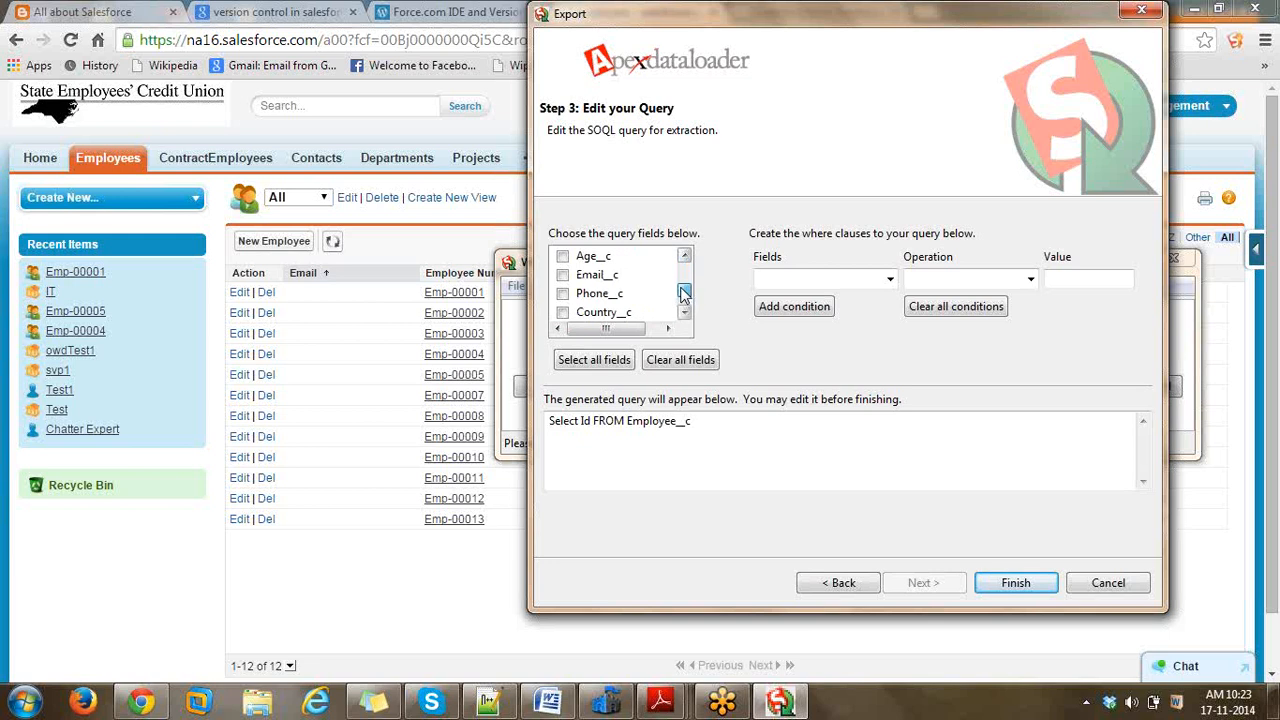
click(562, 274)
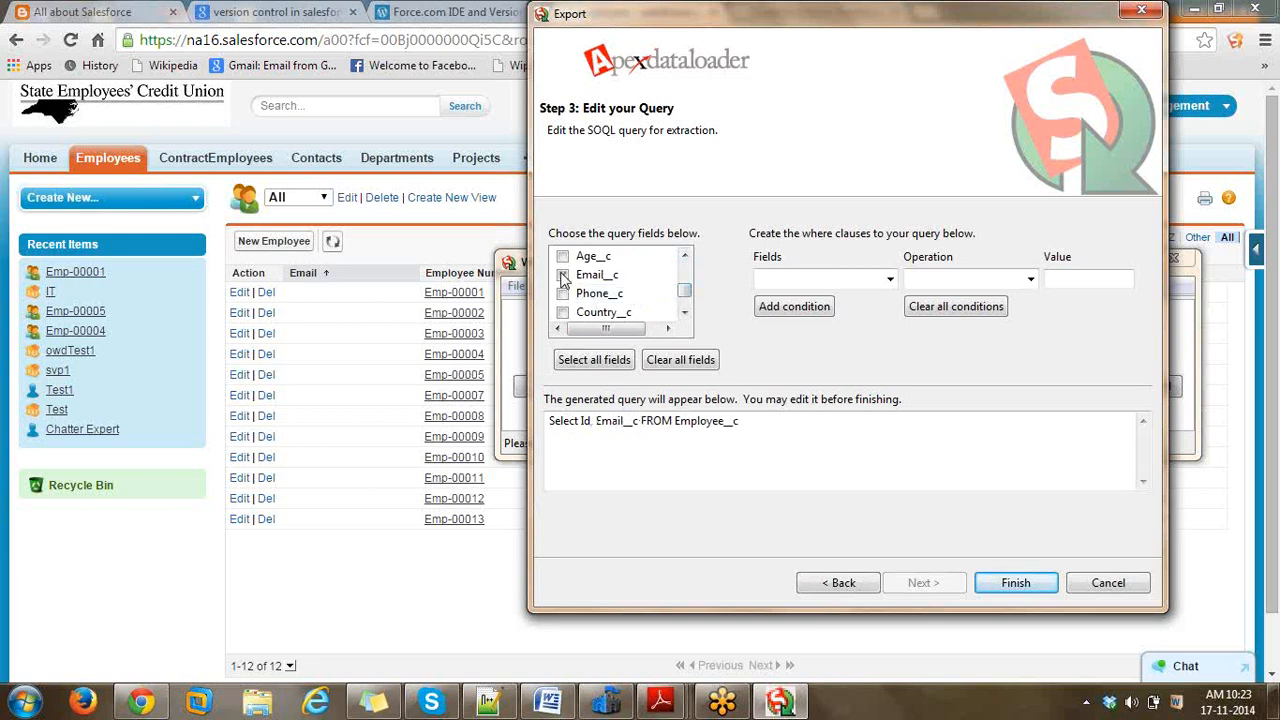
click(1037, 588)
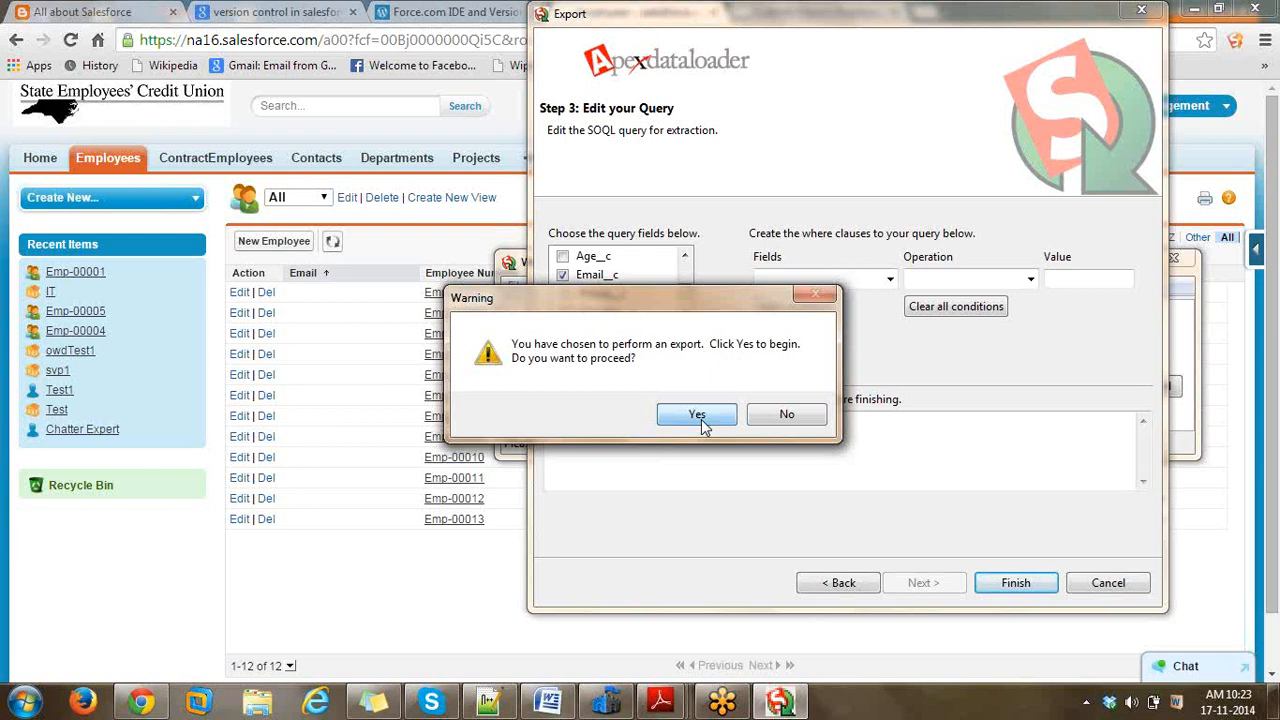
click(701, 416)
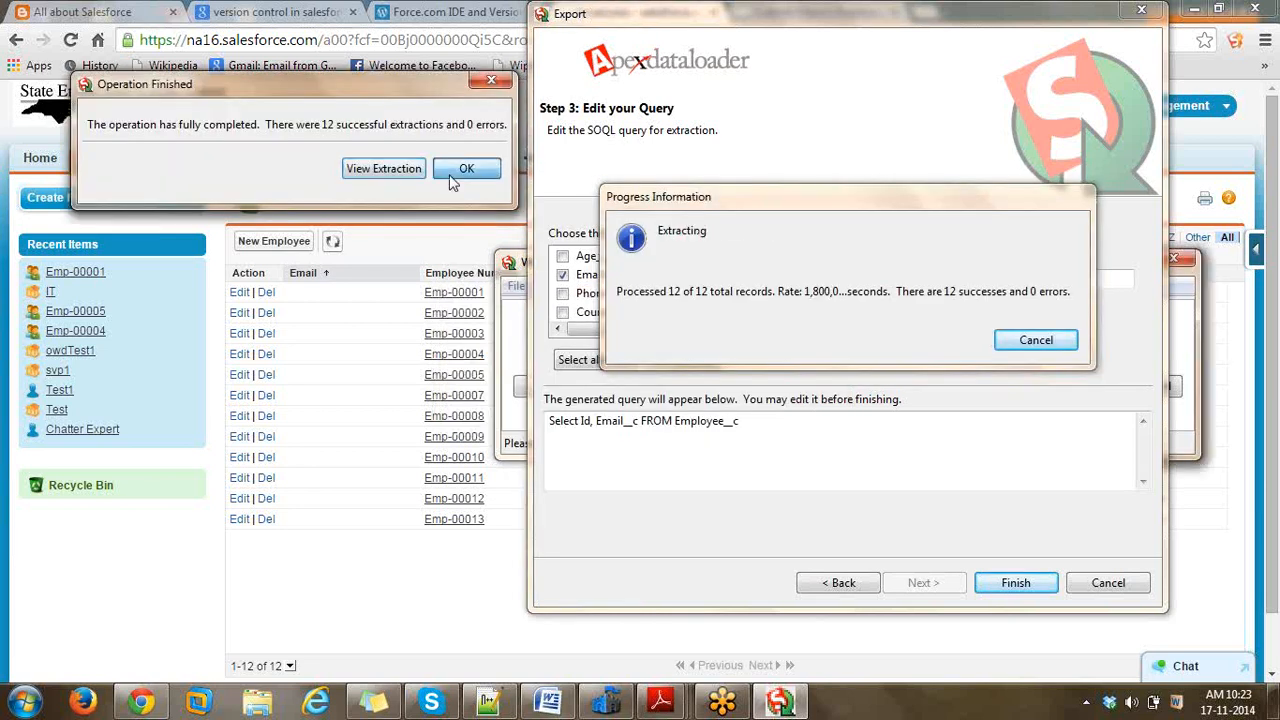
click(463, 169)
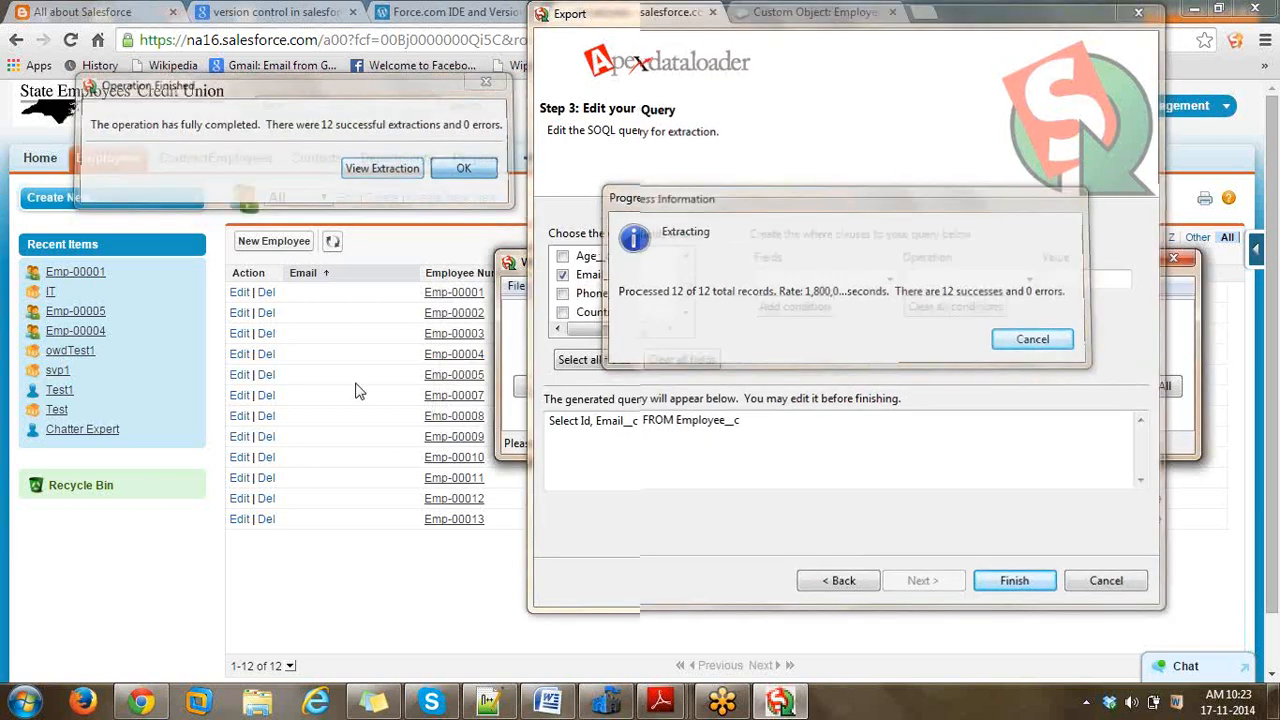
- Browse to Desktop > Data Load > Venki-Us and open Emp_Exportv1 in Excel
click(258, 703)
click(40, 127)
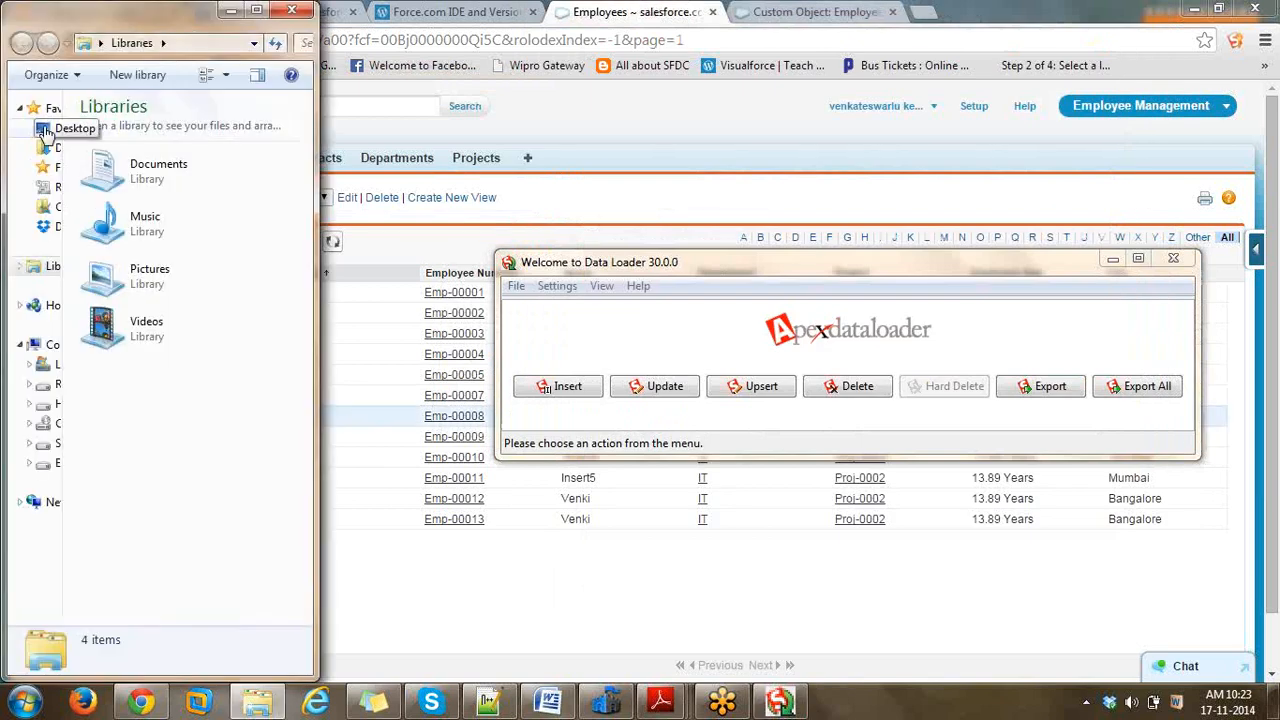
click(185, 388)
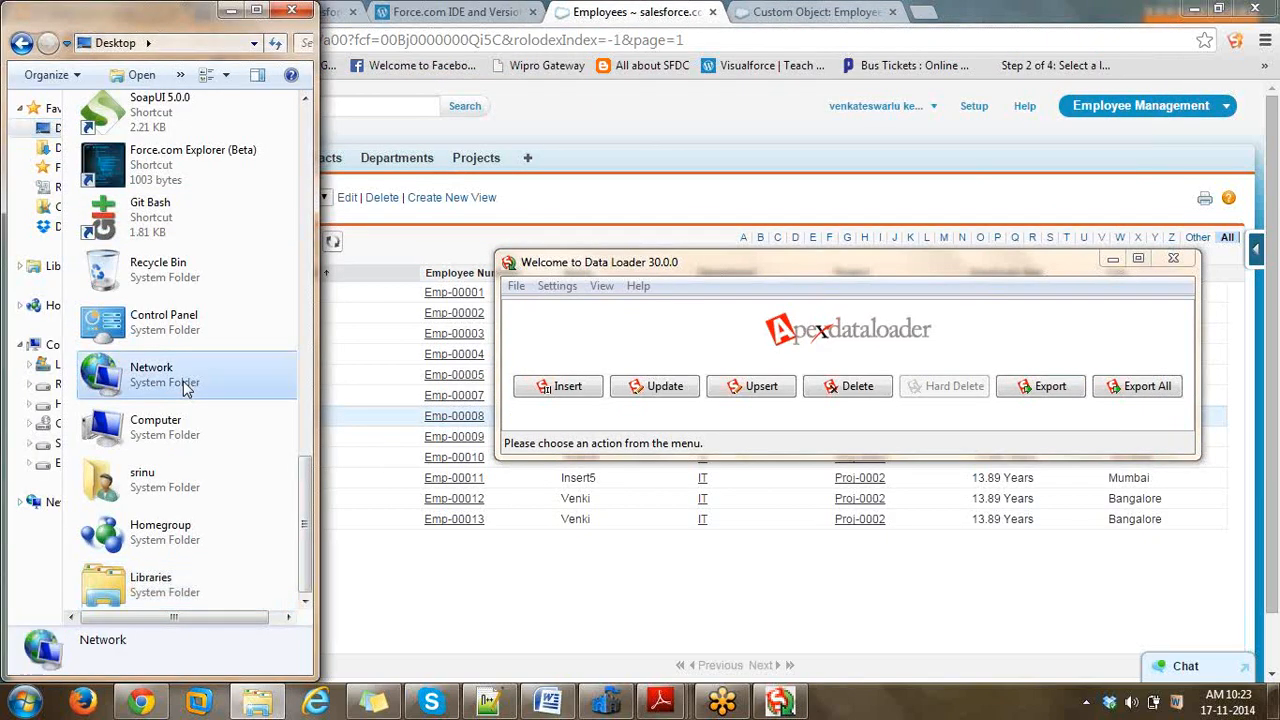
key(d)
key(Return)
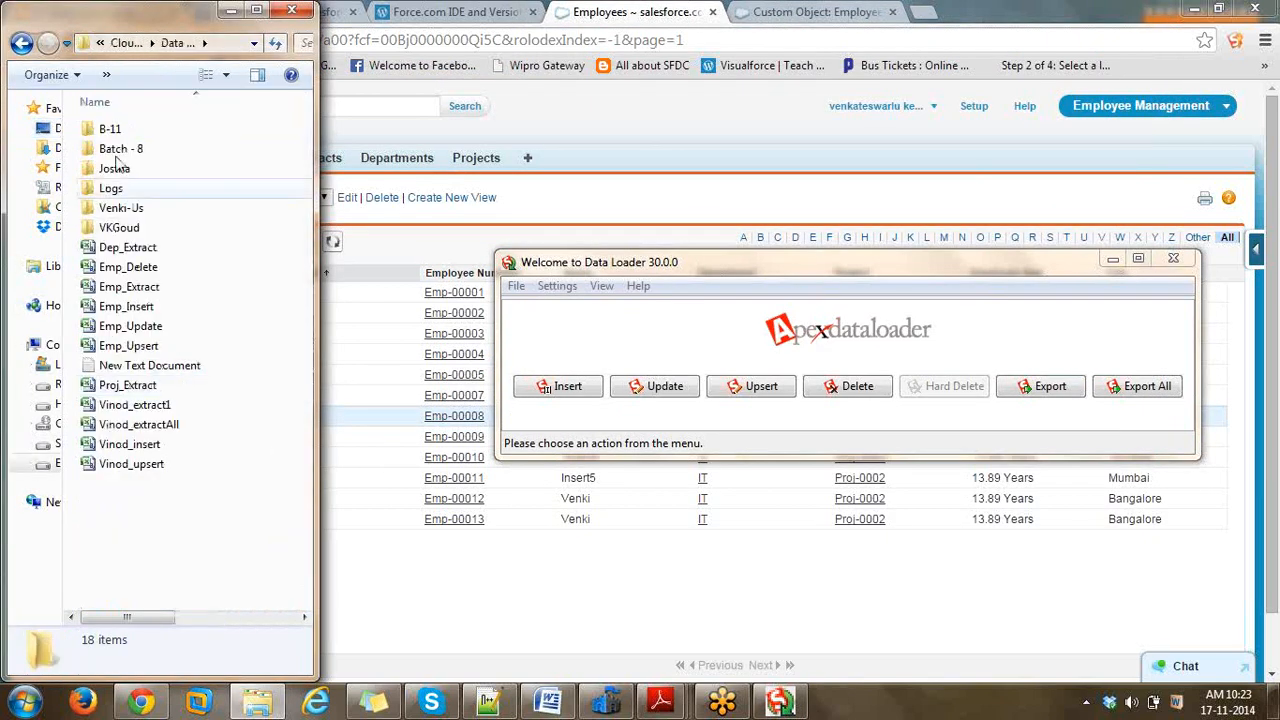
double_click(121, 207)
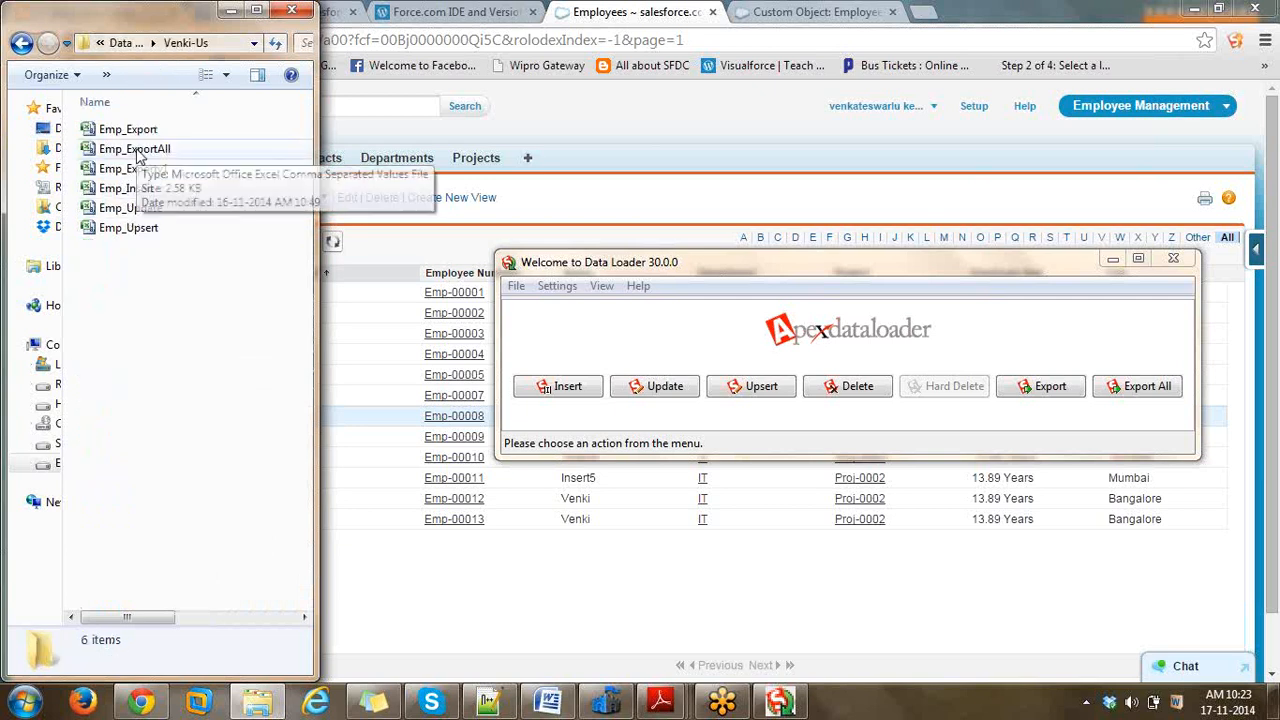
click(144, 152)
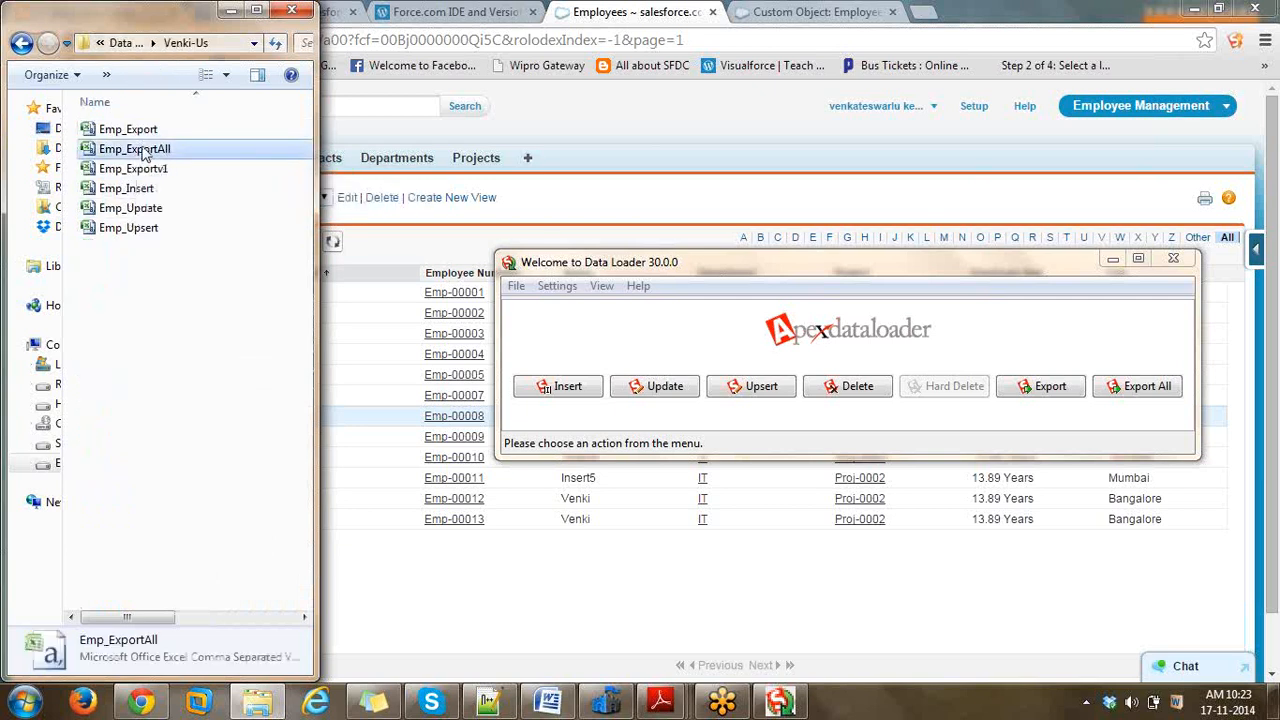
key(Down)
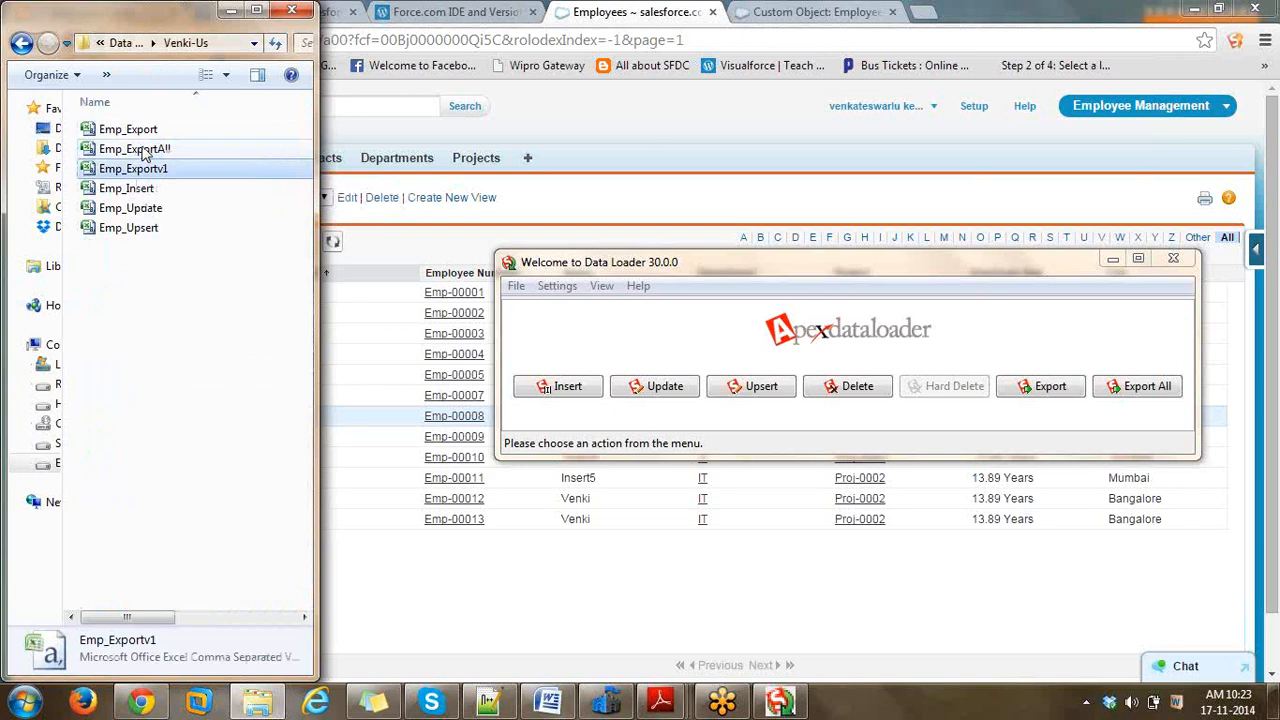
key(Return)
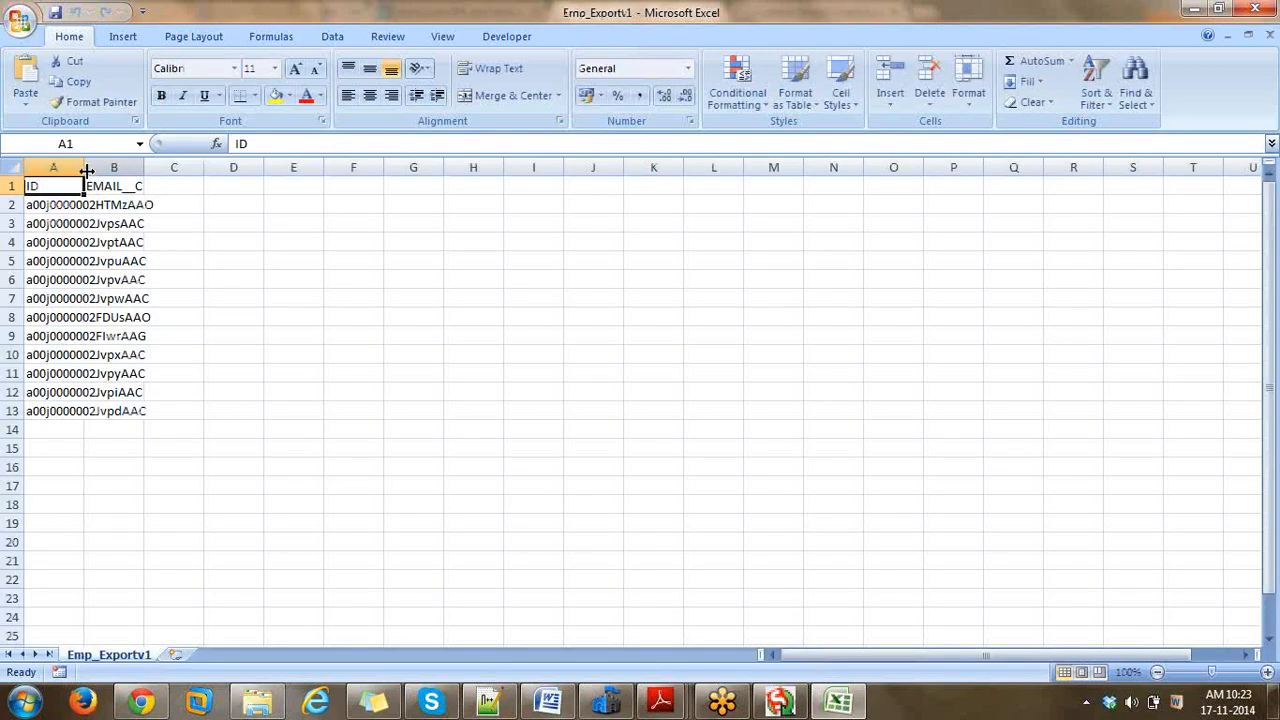
- Autofit columns A and B, enter a test email in B2, and fill it down to B13
double_click(87, 171)
click(200, 205)
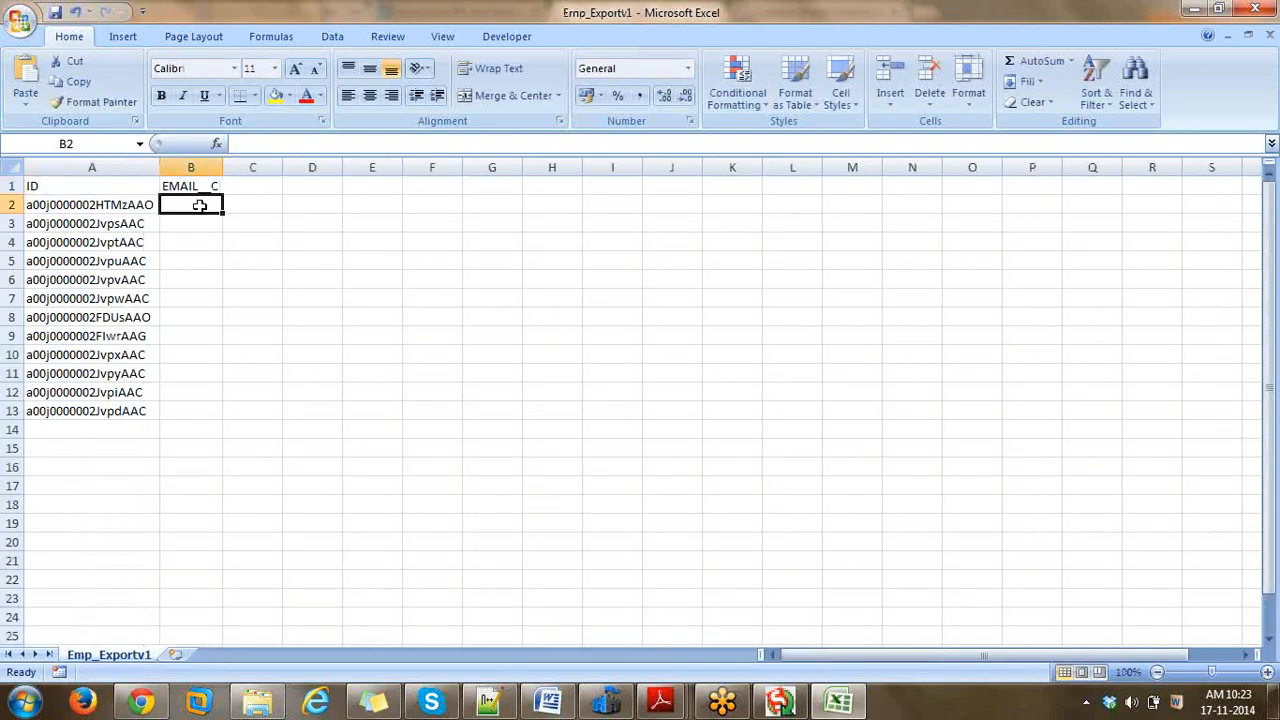
text(test)
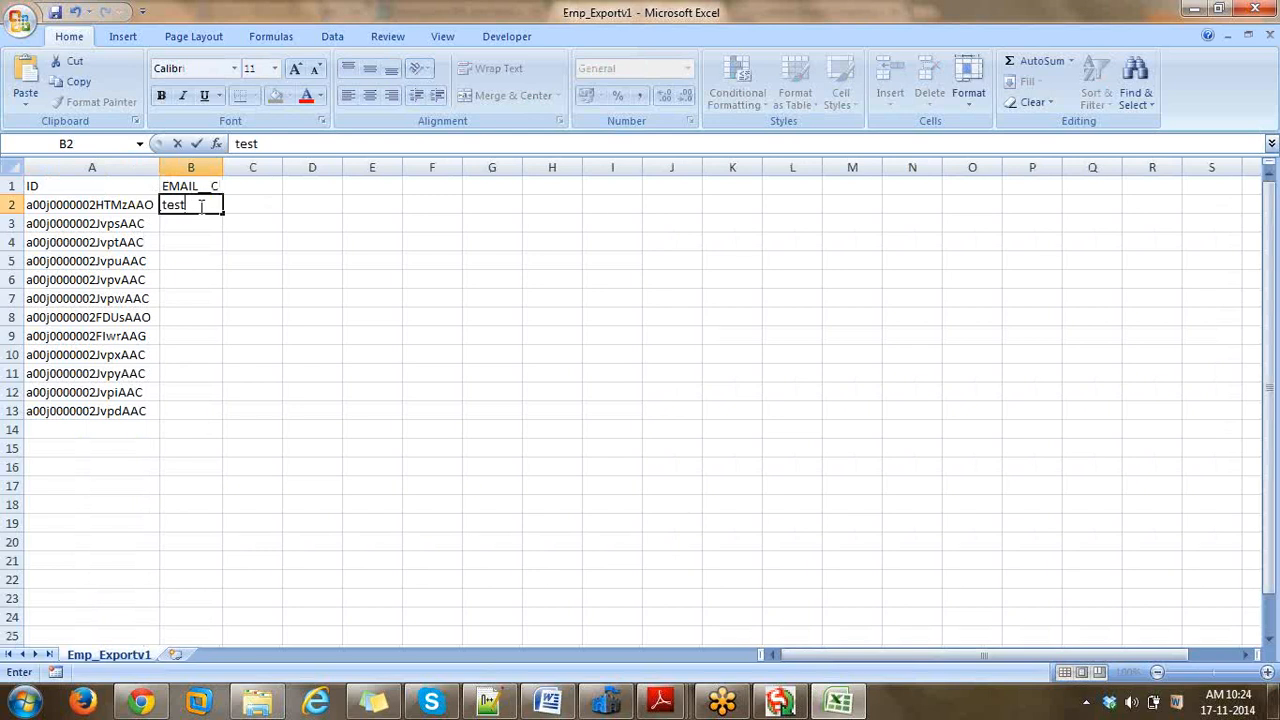
text(1@test.com)
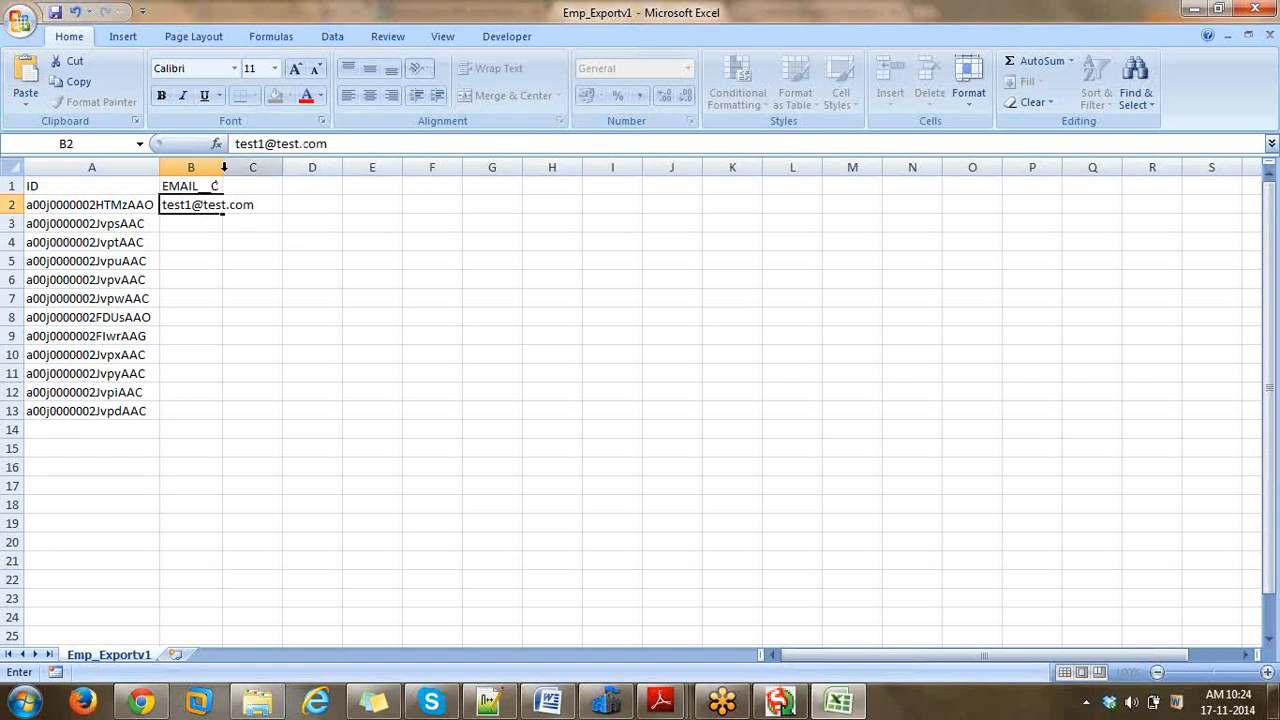
click(224, 167)
double_click(222, 167)
click(252, 207)
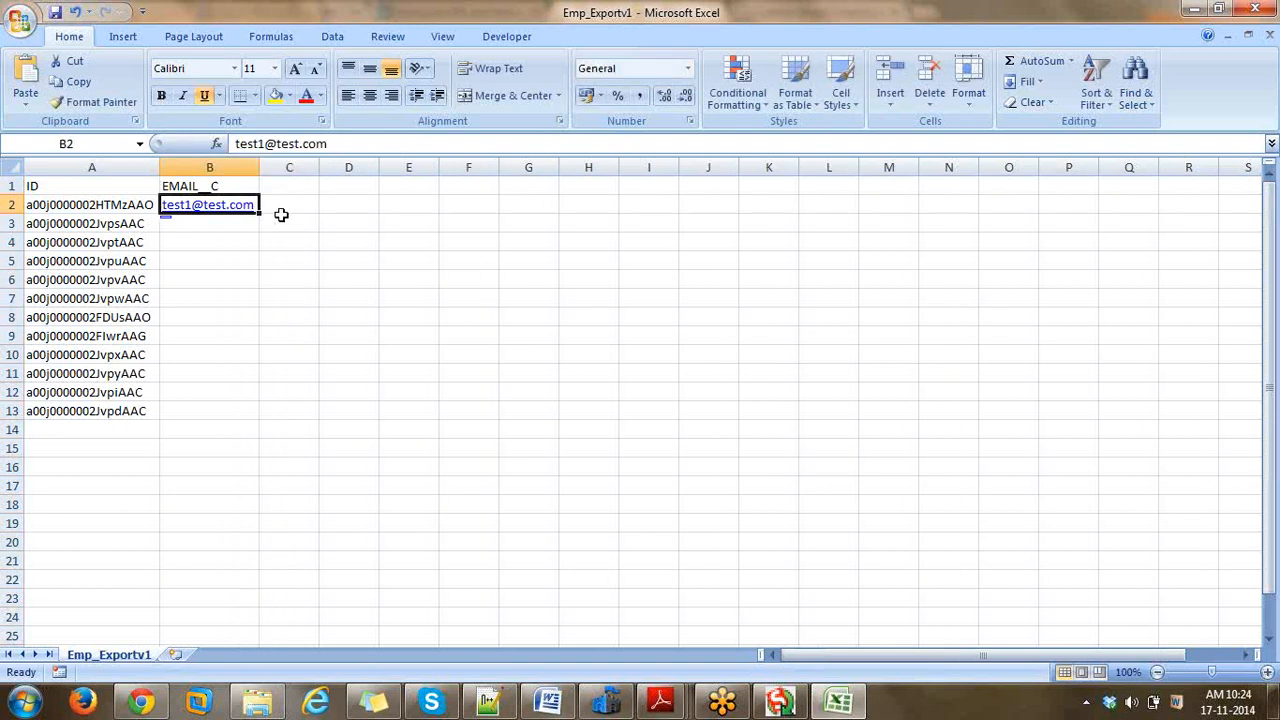
drag(258, 212, 257, 417)
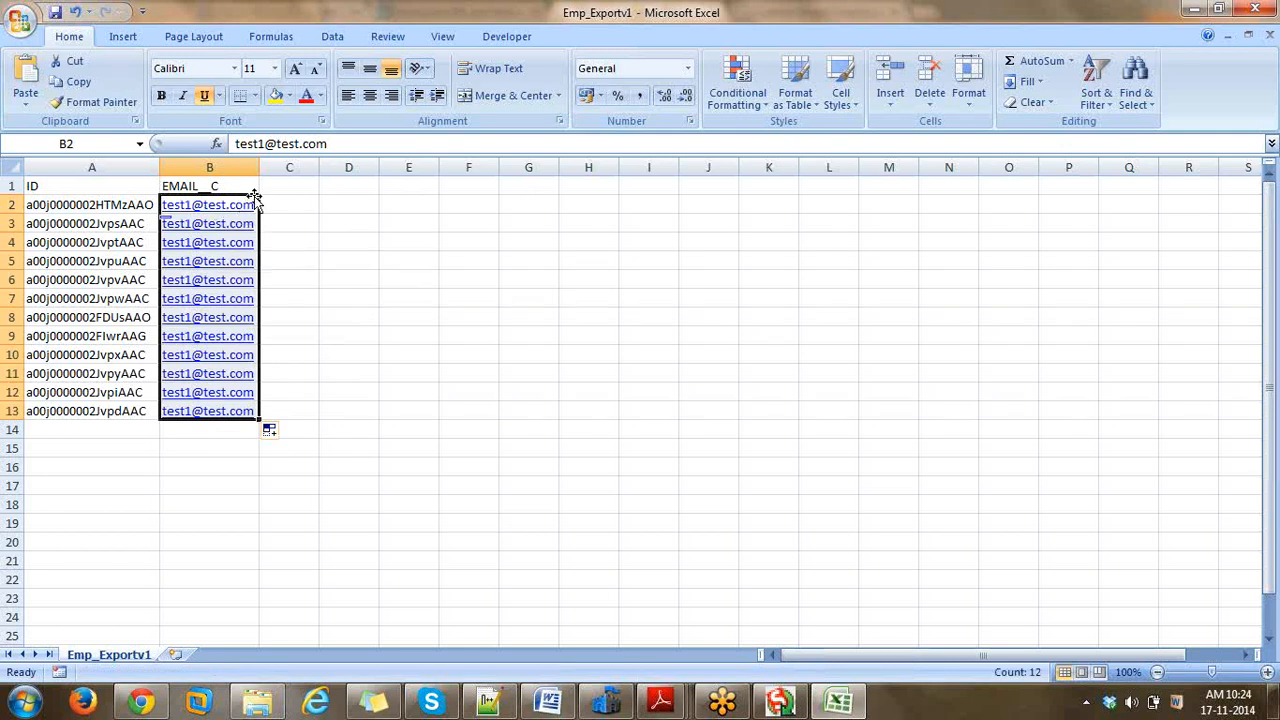
click(248, 187)
key(Down)
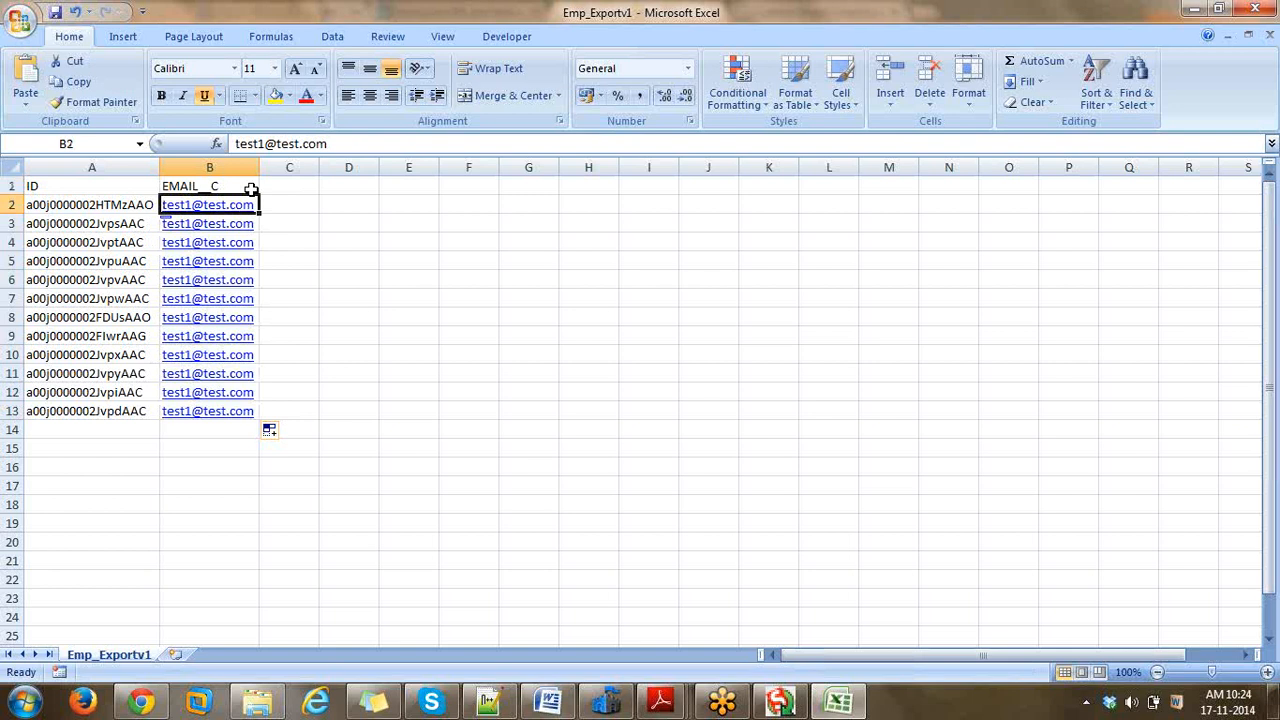
key(Down)
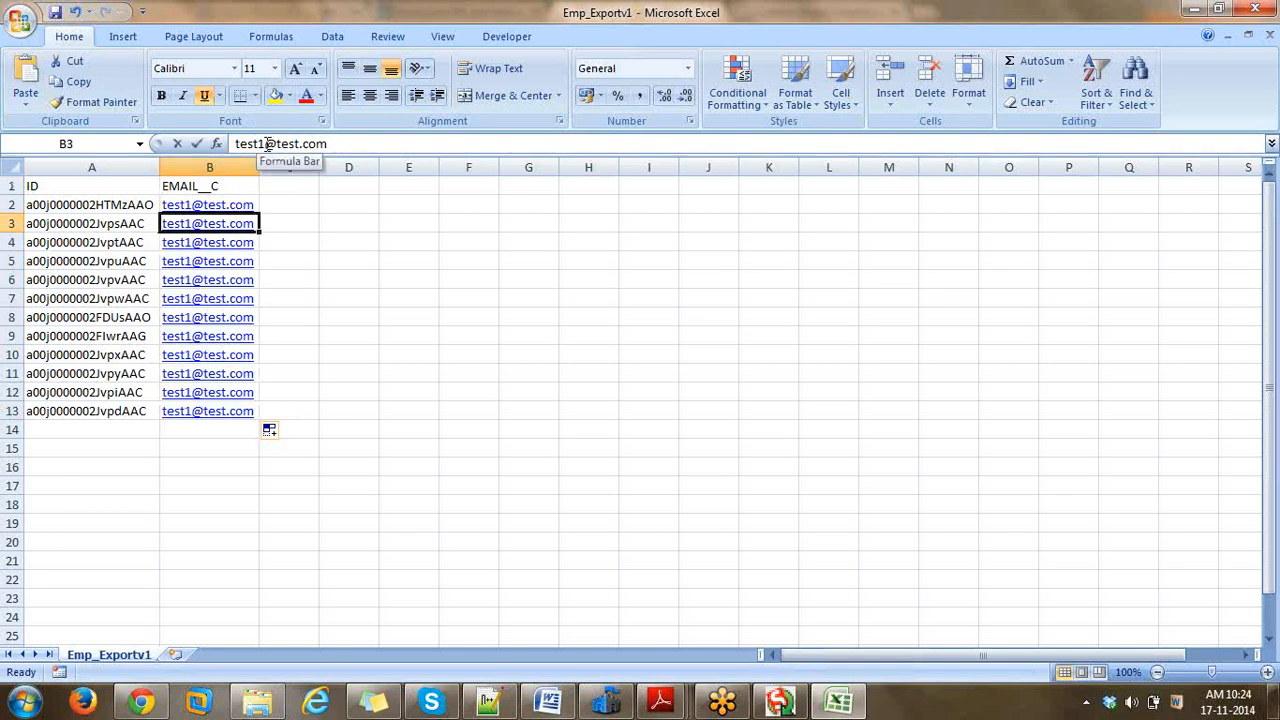
click(268, 143)
key(BackSpace)
text(2)
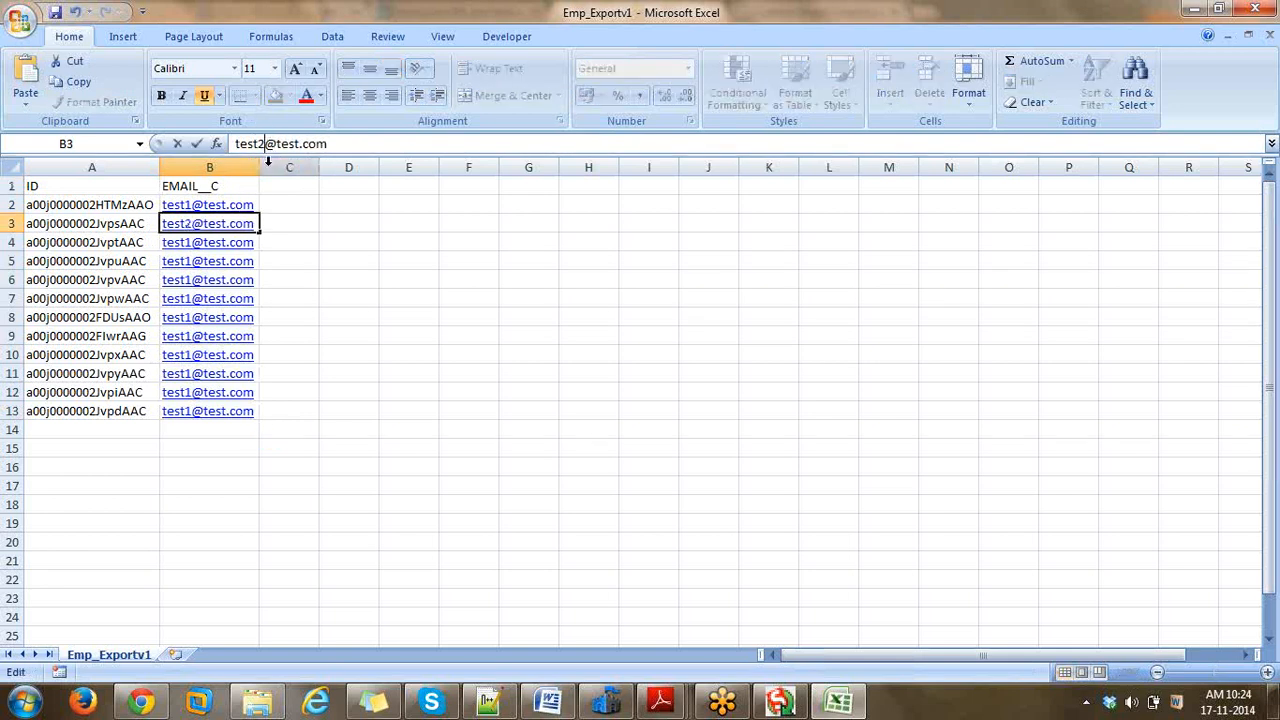
click(282, 218)
key(Down)
key(Left)
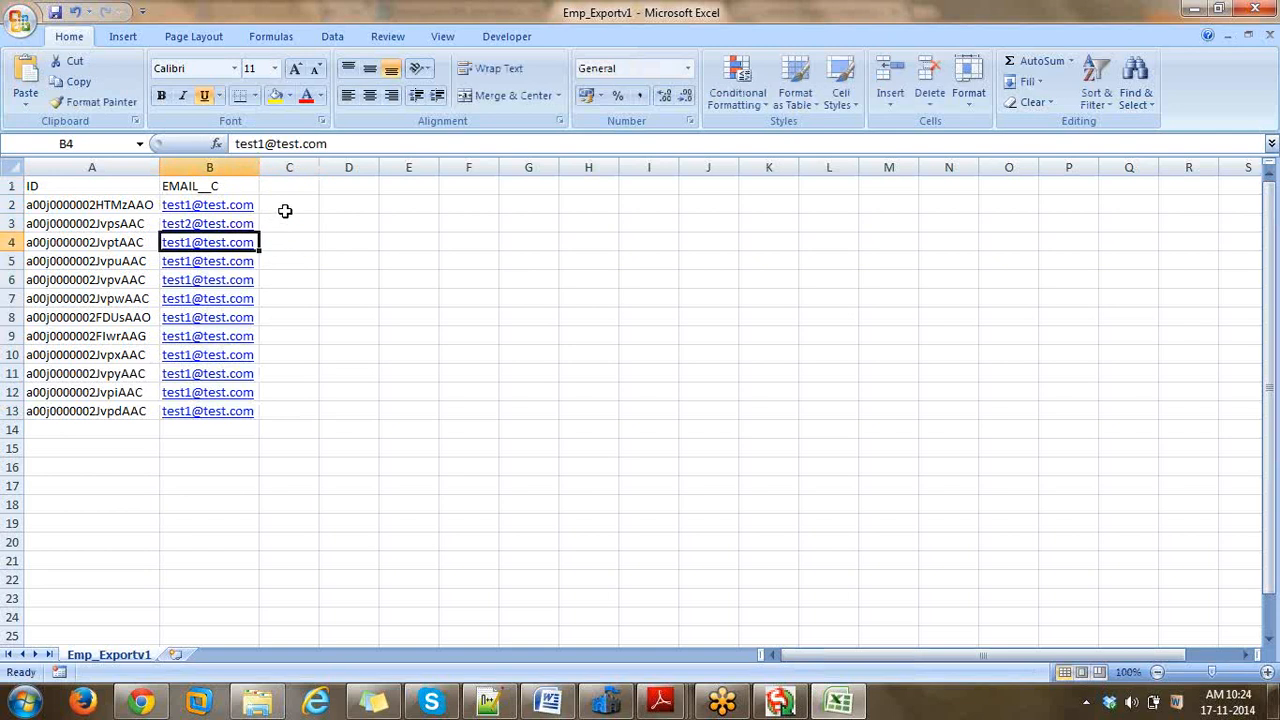
click(268, 143)
key(BackSpace)
text(3)
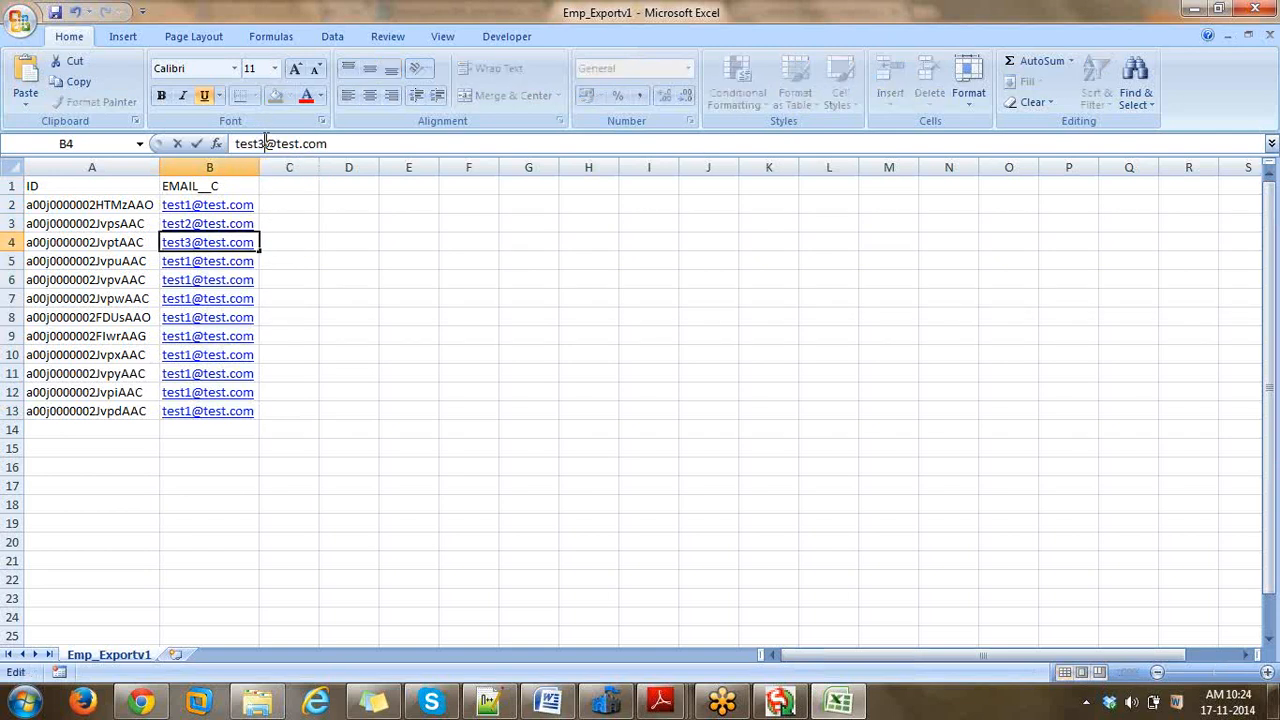
click(270, 261)
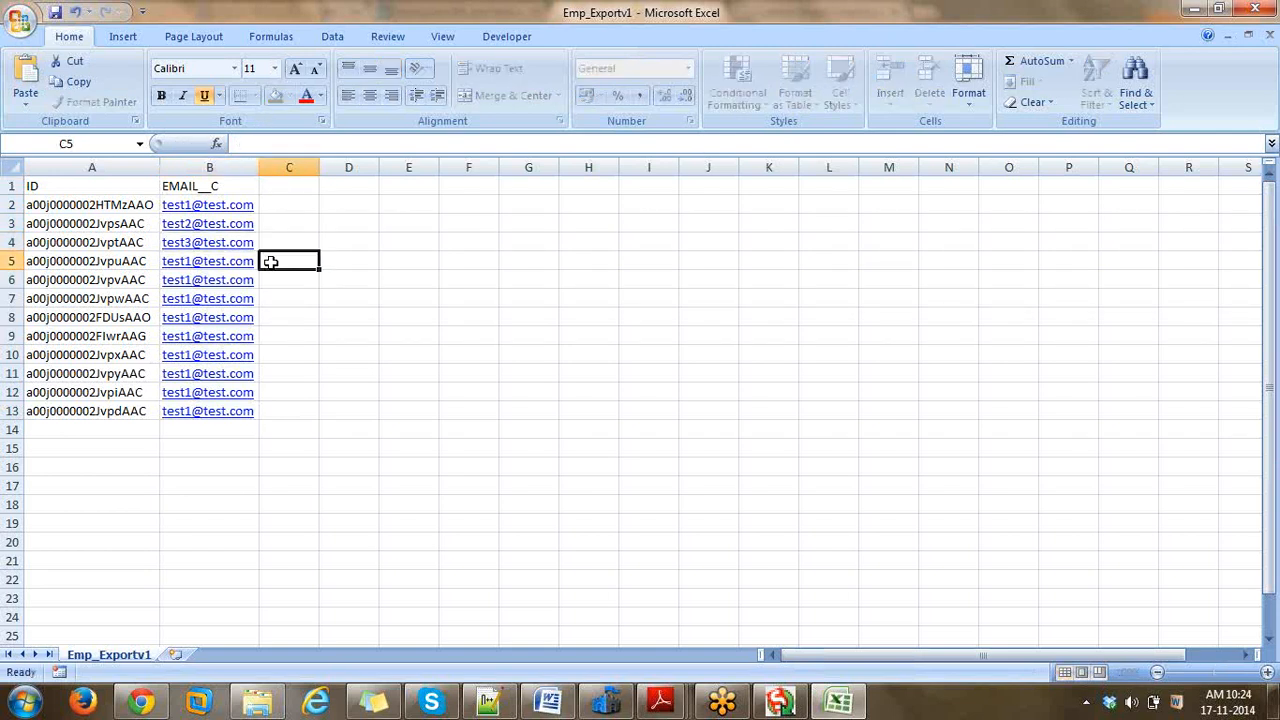
key(Left)
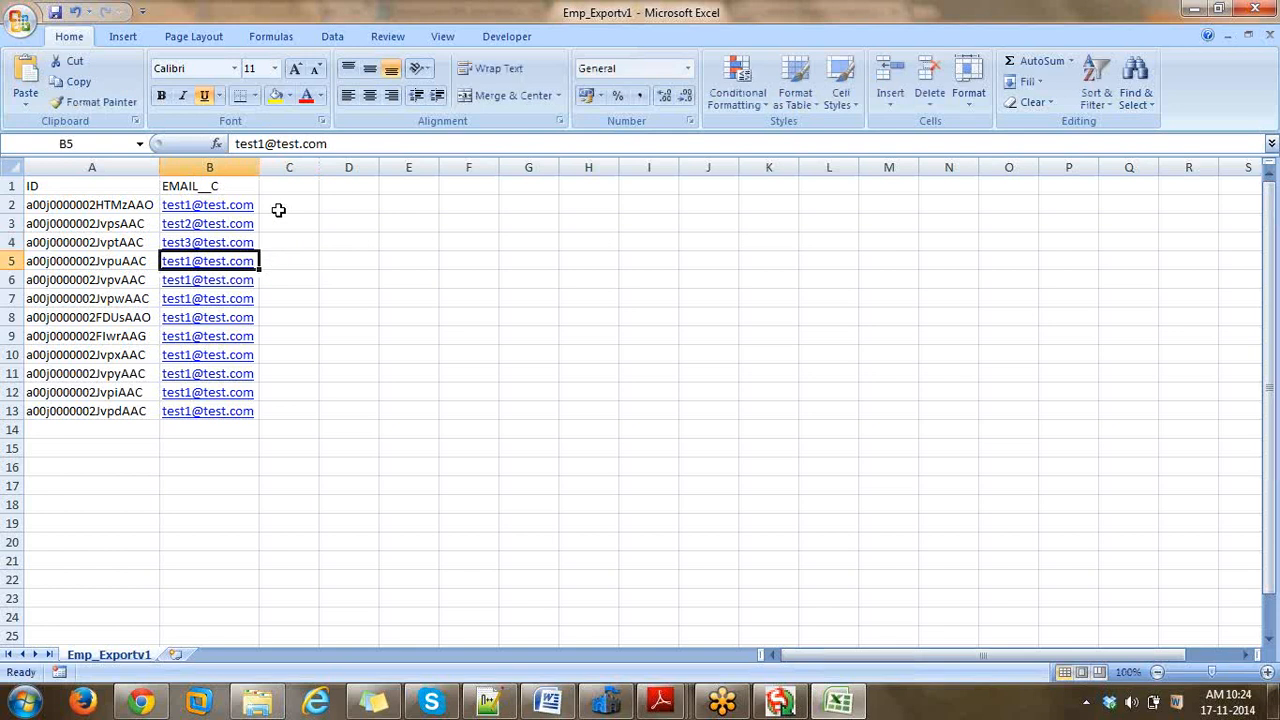
click(268, 143)
key(BackSpace)
text(4)
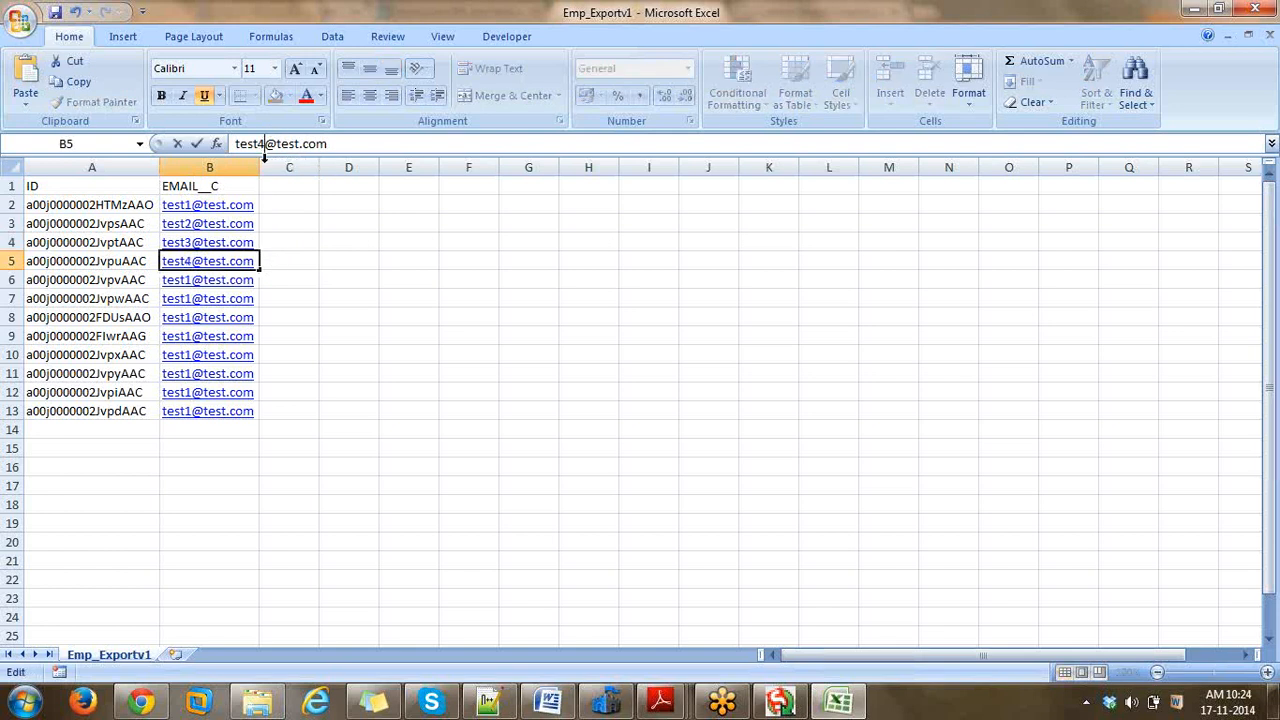
click(273, 281)
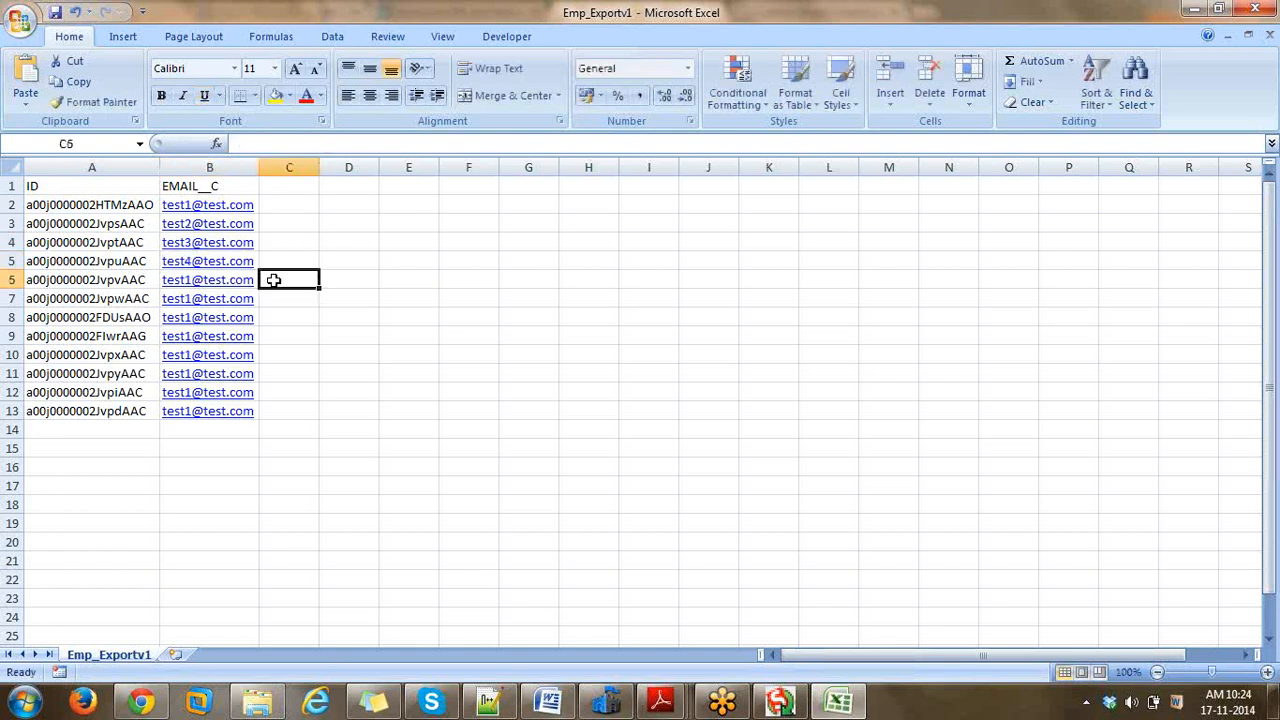
key(Left)
click(265, 143)
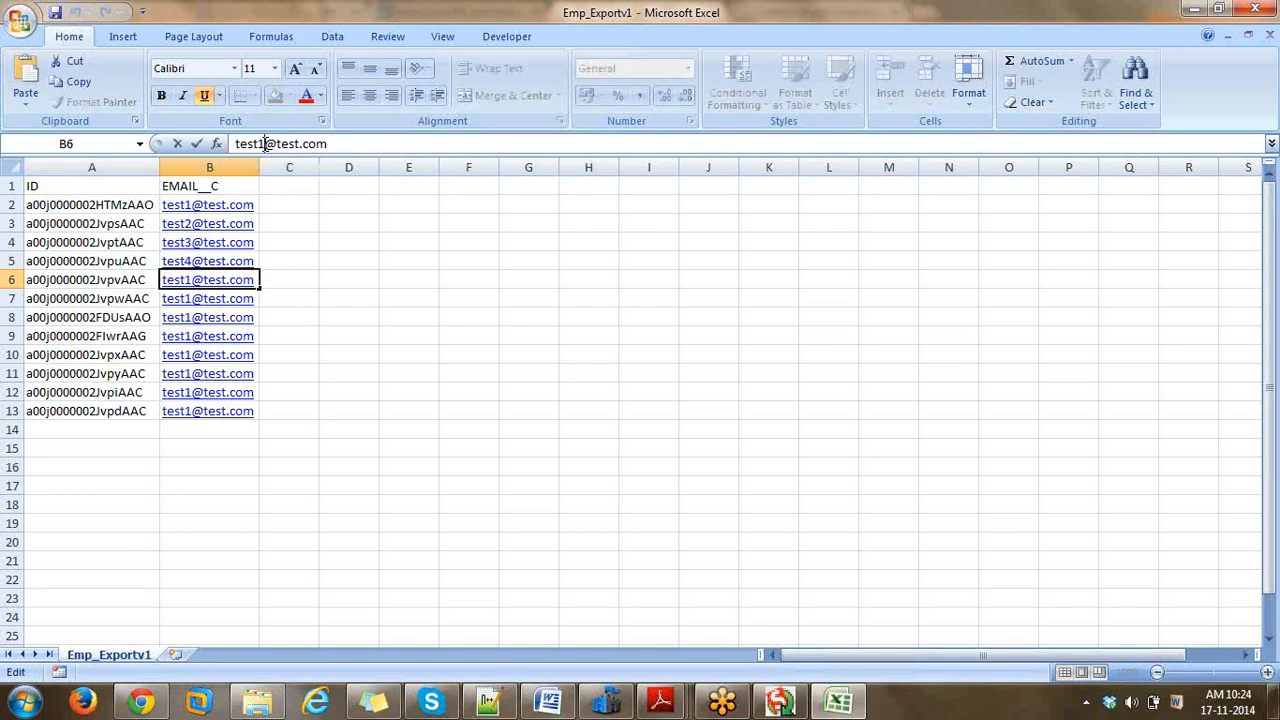
key(BackSpace)
text(5)
click(273, 296)
key(Left)
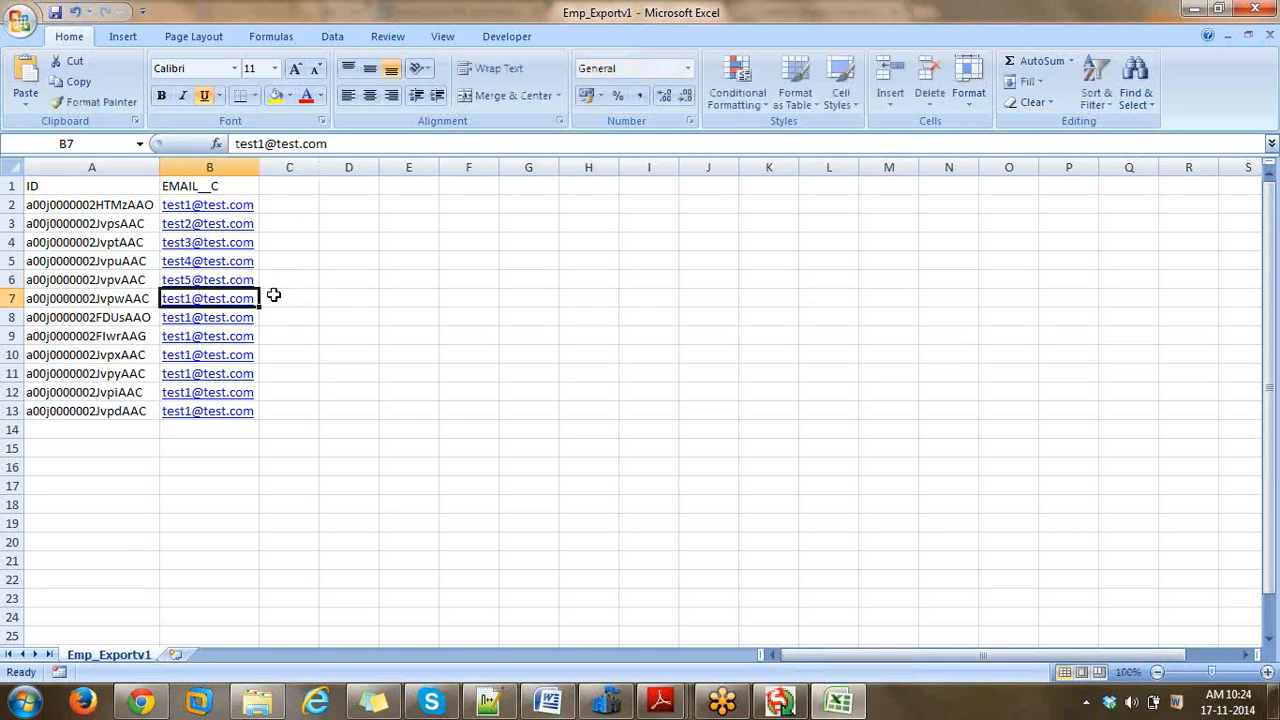
click(266, 144)
key(BackSpace)
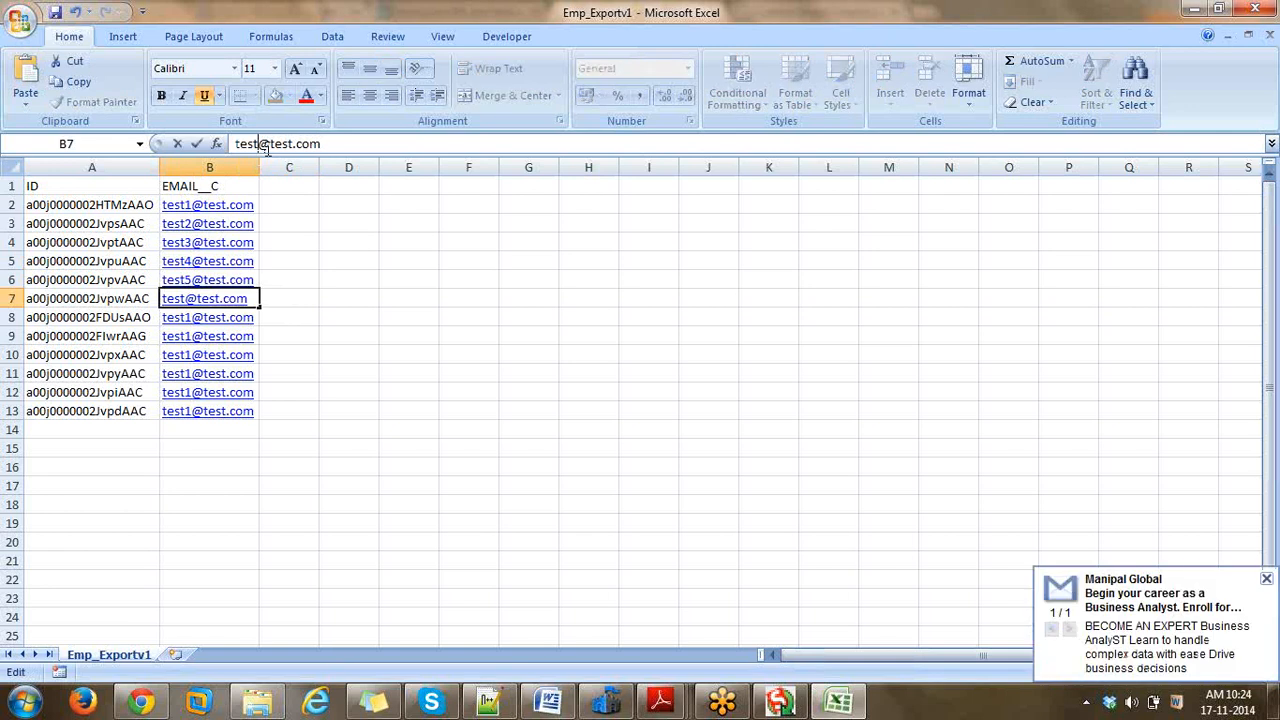
text(6)
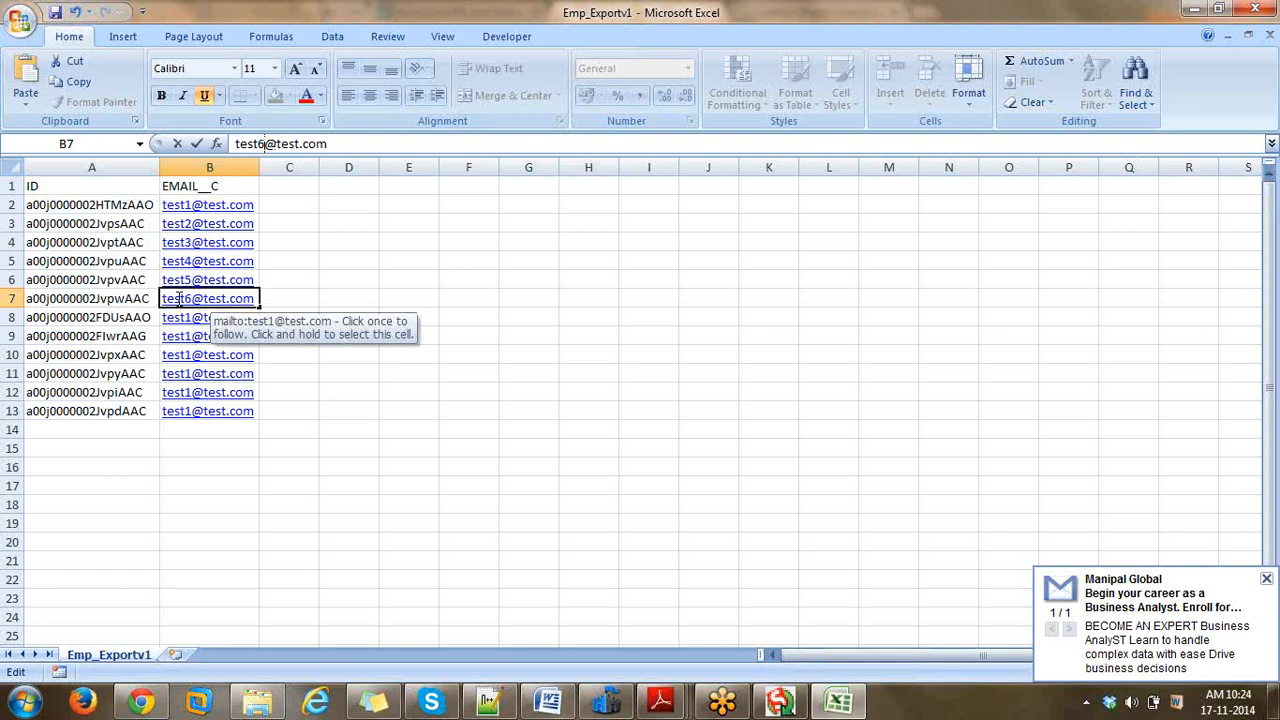
click(273, 305)
key(Down)
key(Left)
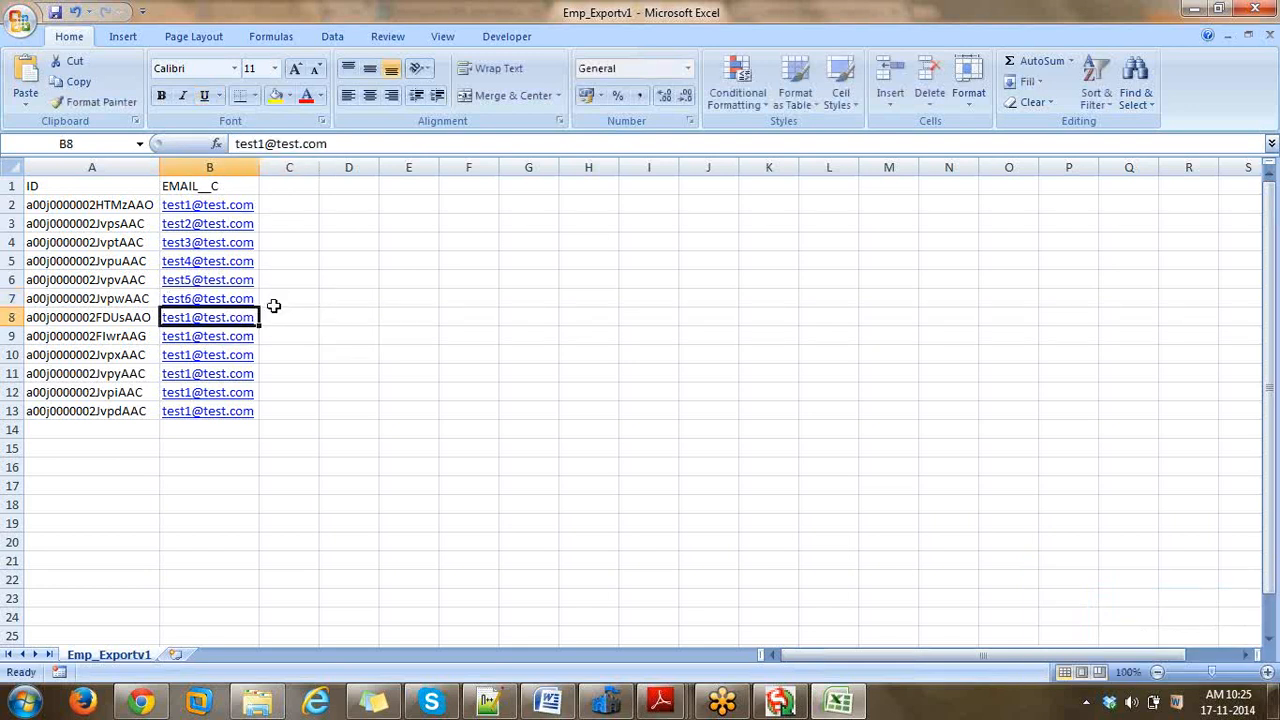
click(265, 143)
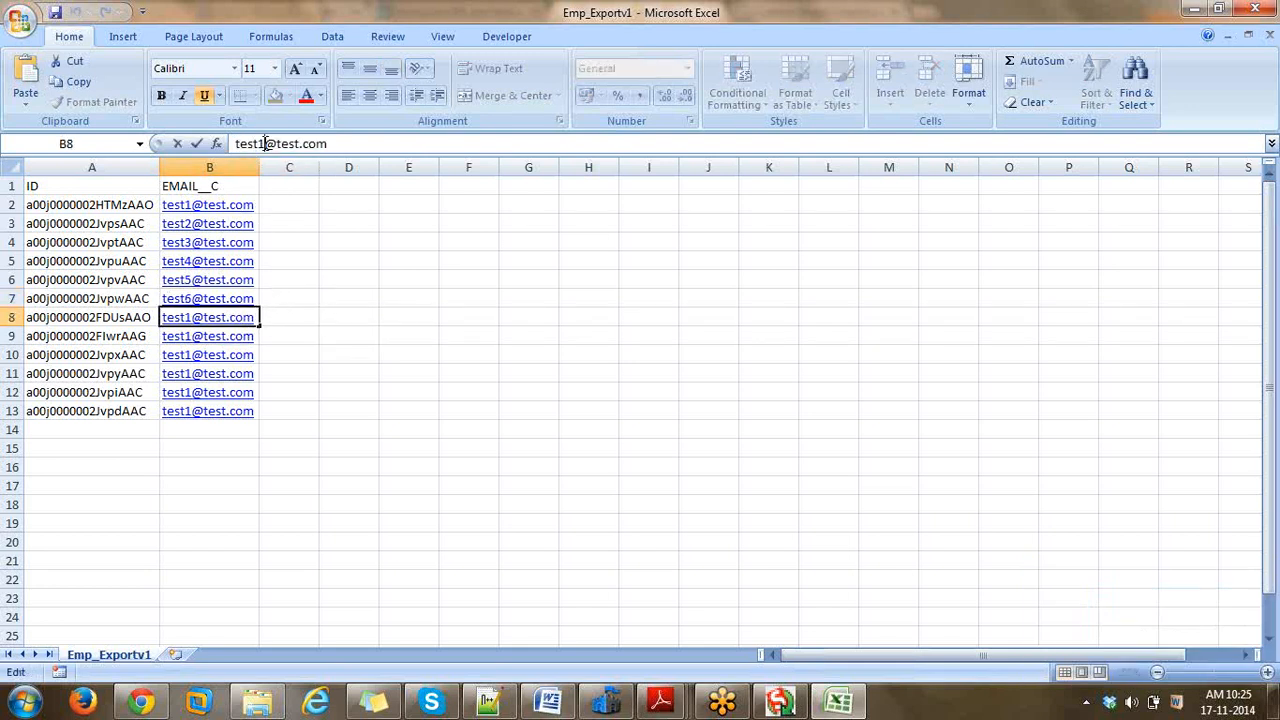
key(BackSpace)
text(7)
click(274, 333)
key(Left)
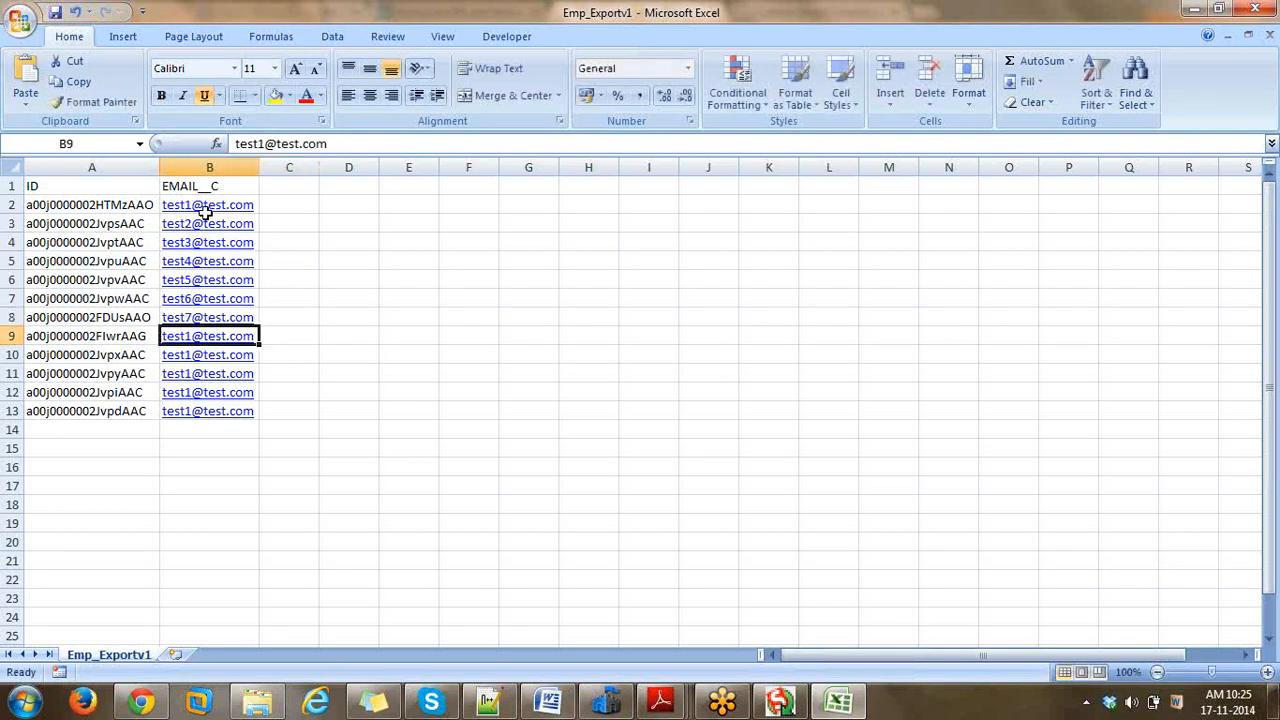
click(263, 144)
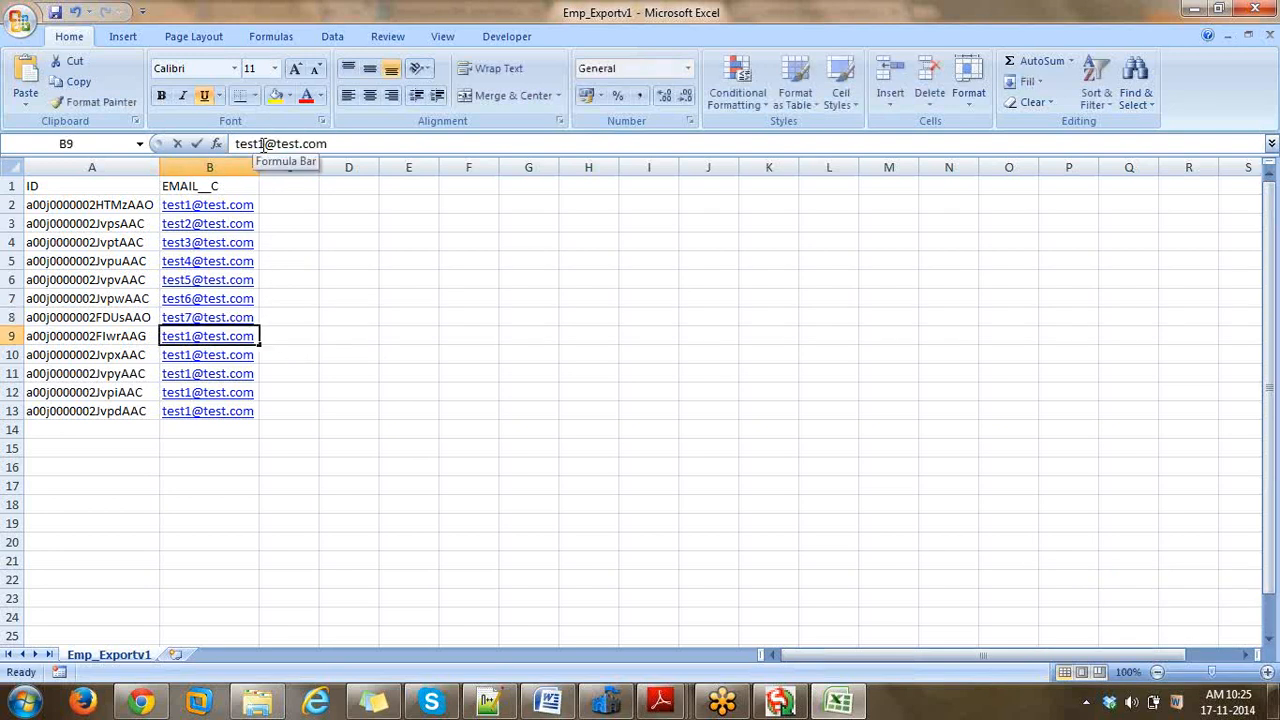
key(BackSpace)
text(8)
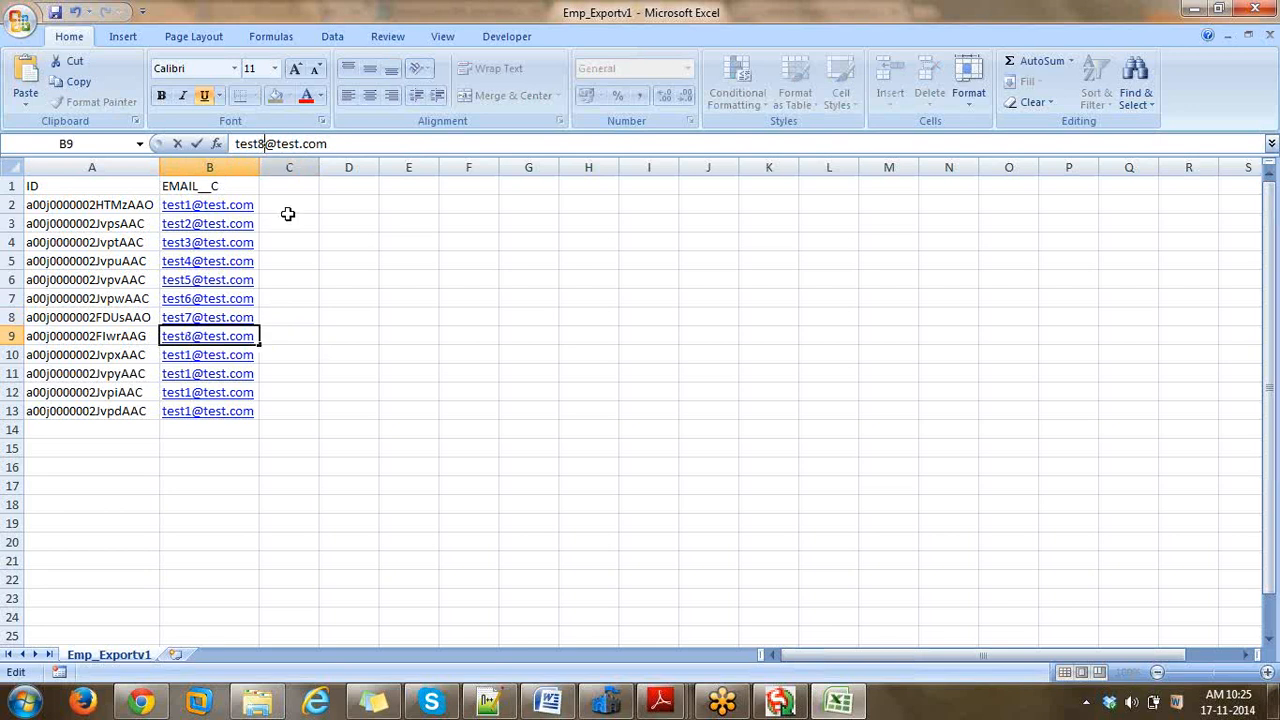
click(276, 354)
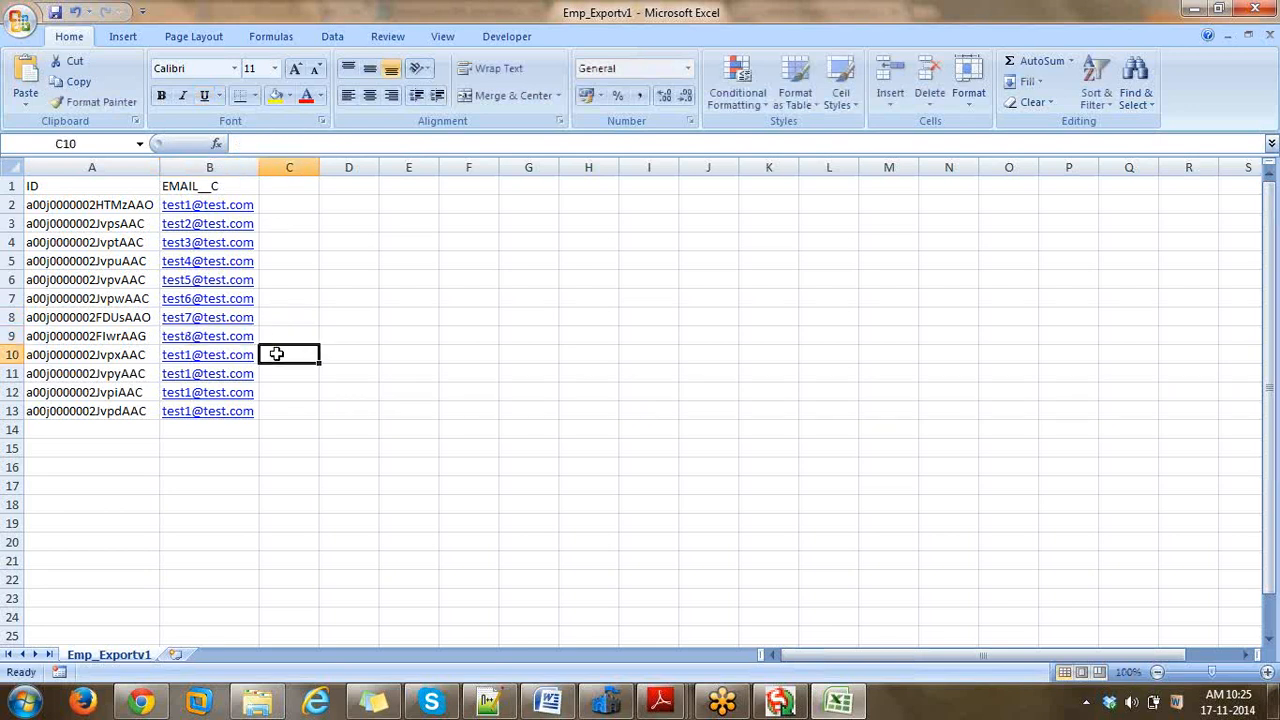
key(Left)
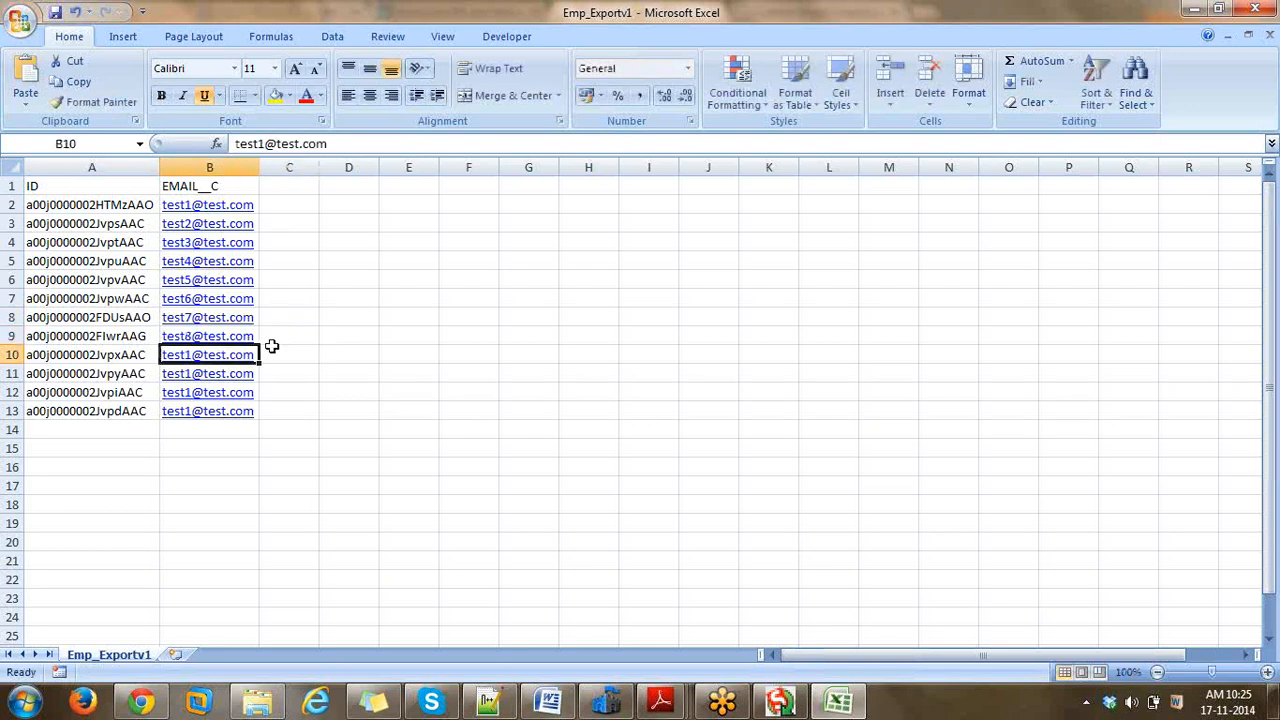
click(268, 144)
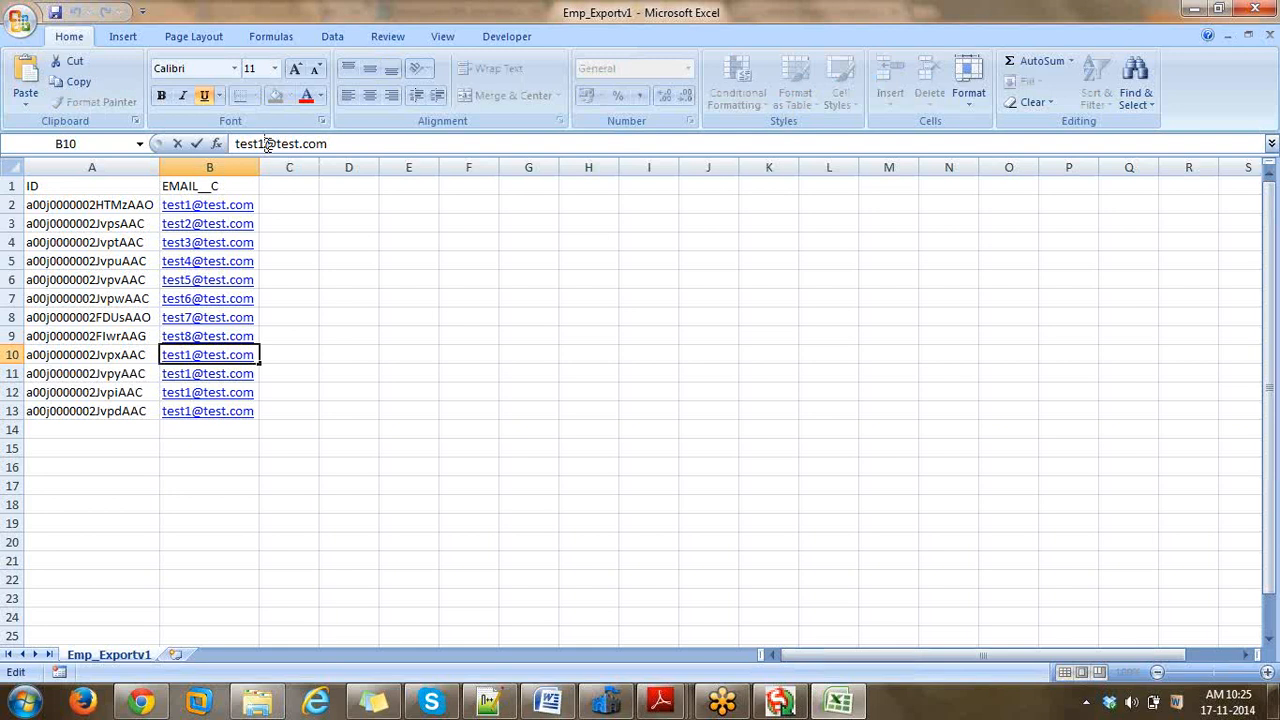
key(BackSpace)
text(9)
click(270, 373)
key(Left)
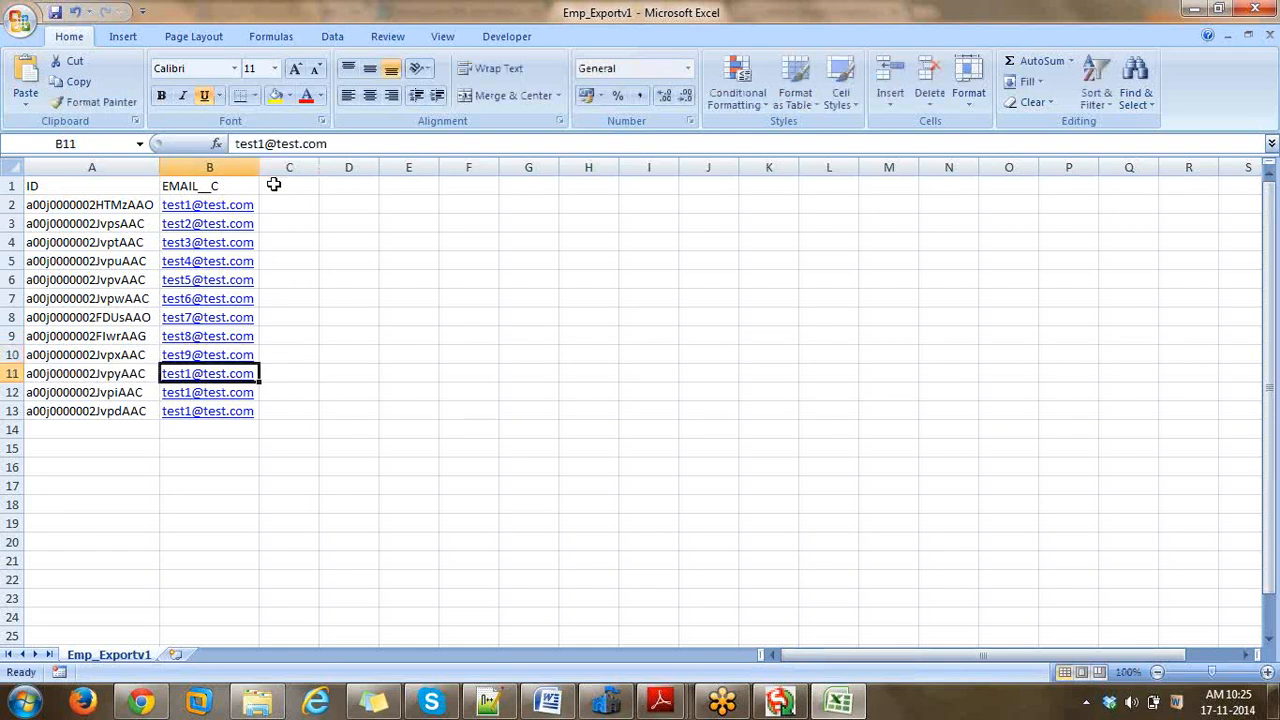
click(267, 144)
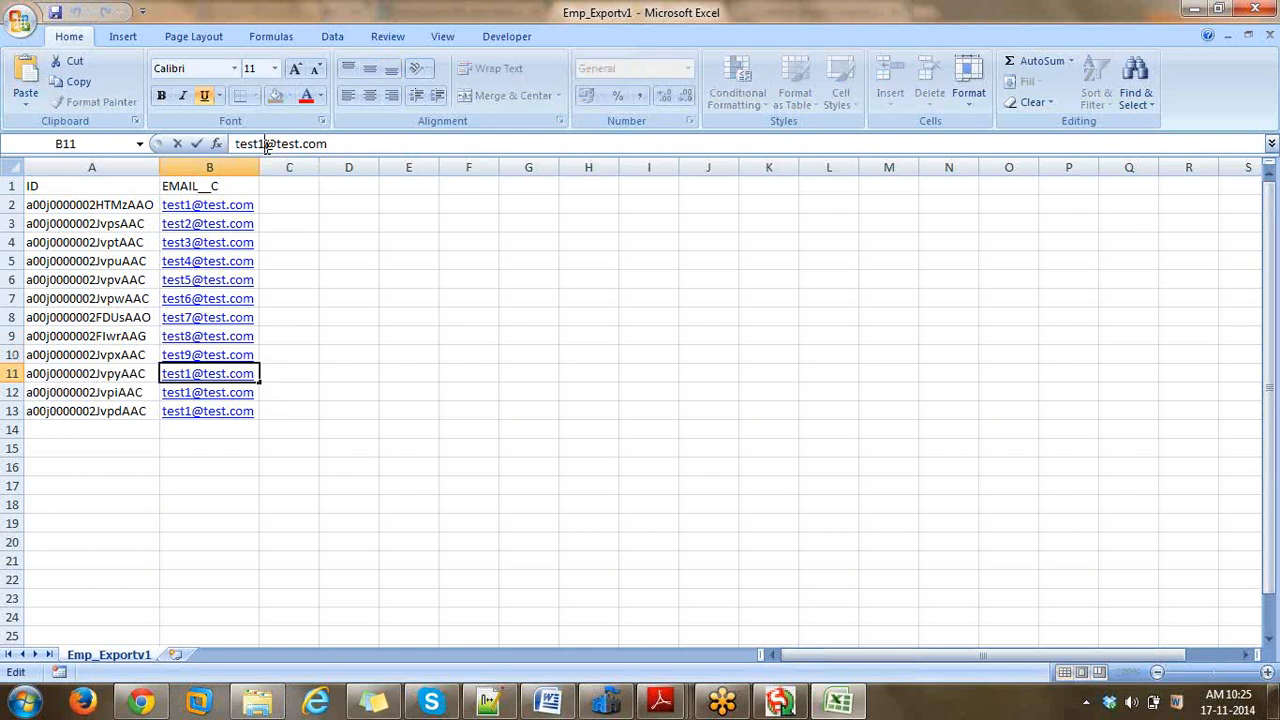
text(0)
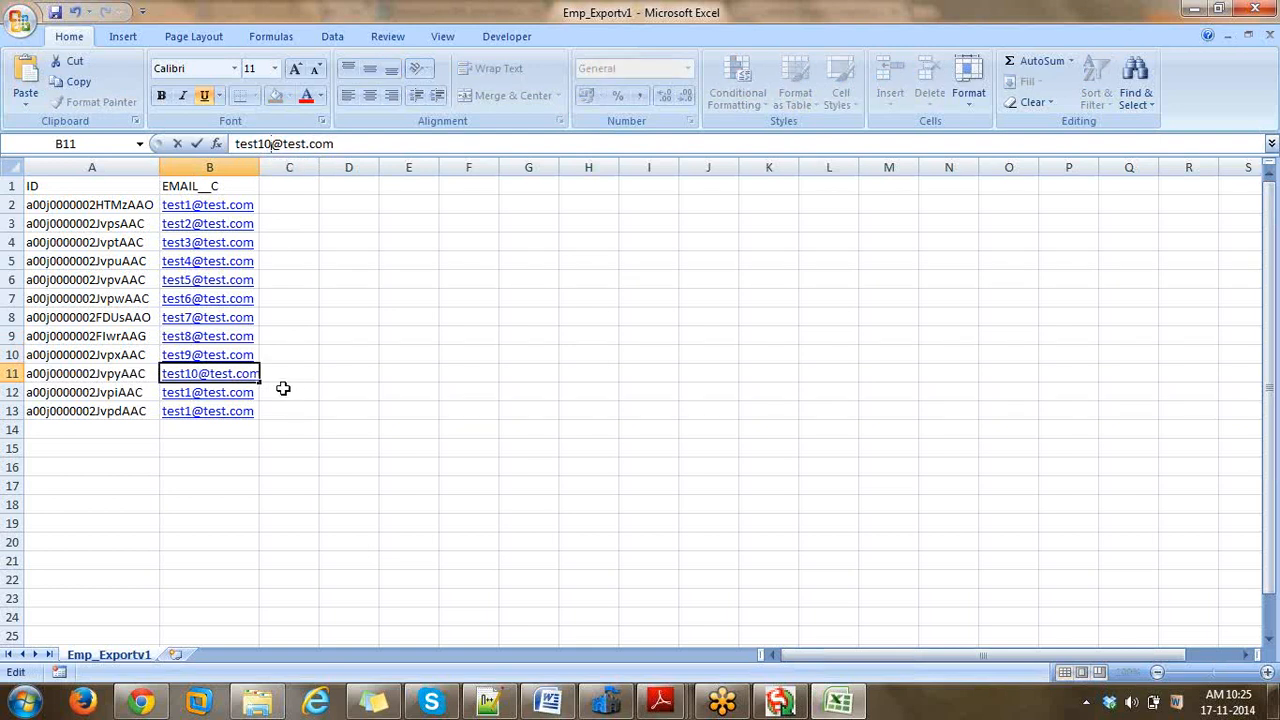
key(Return)
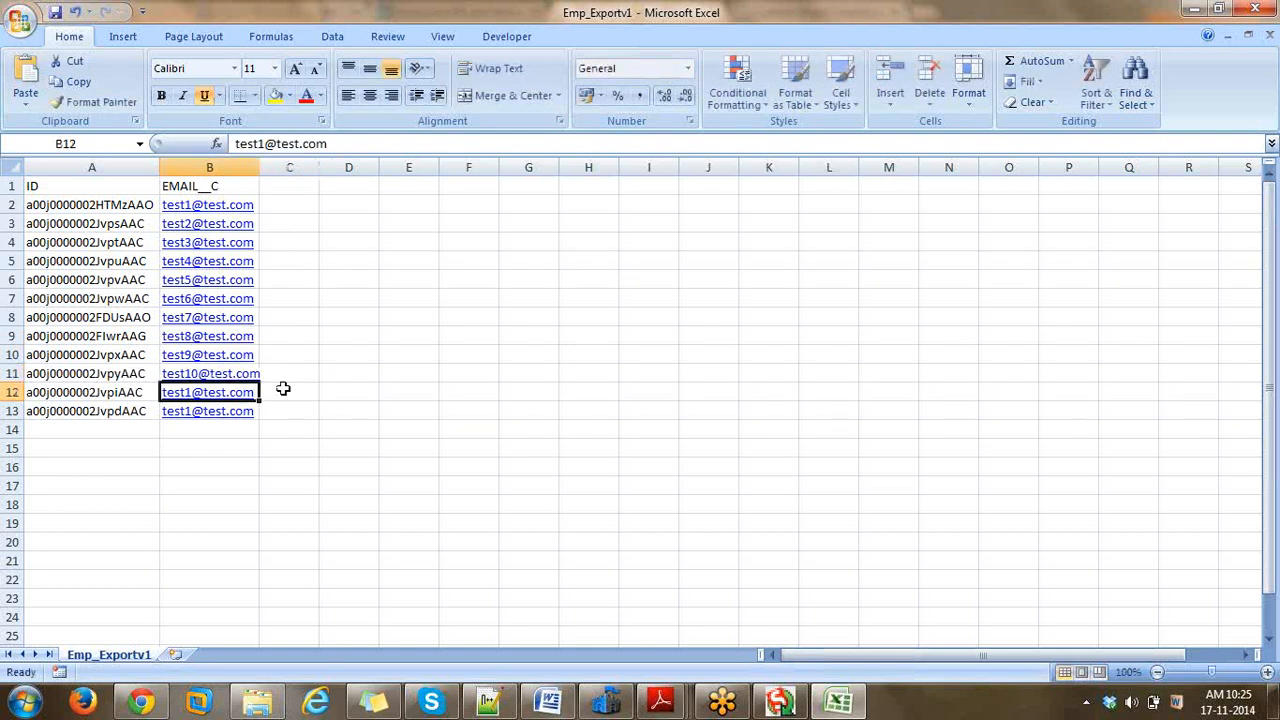
click(267, 144)
text(1)
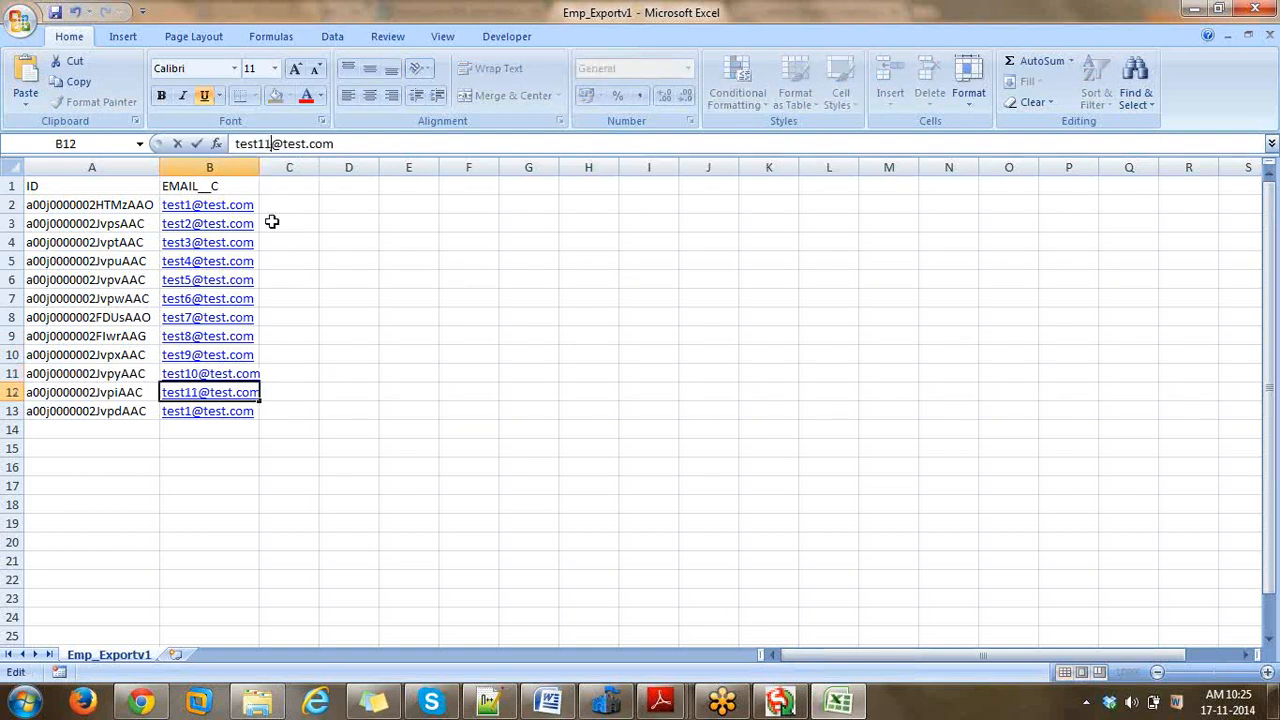
click(283, 407)
key(Left)
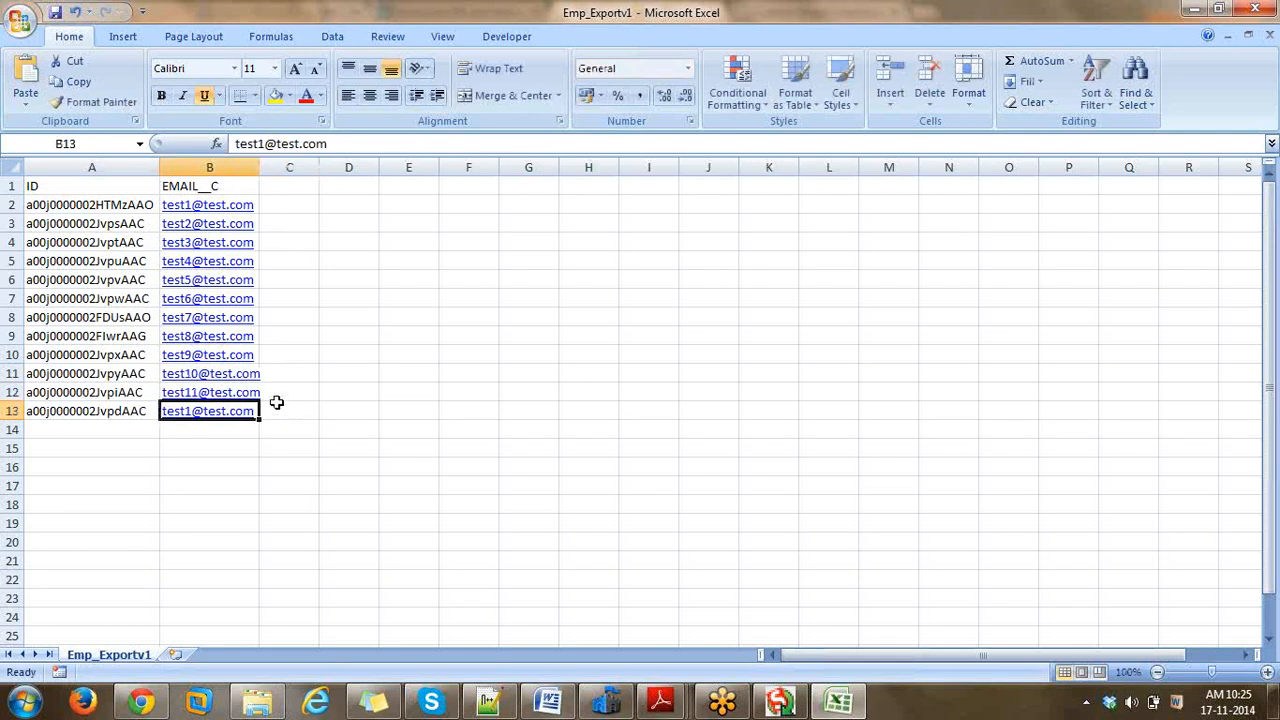
click(264, 144)
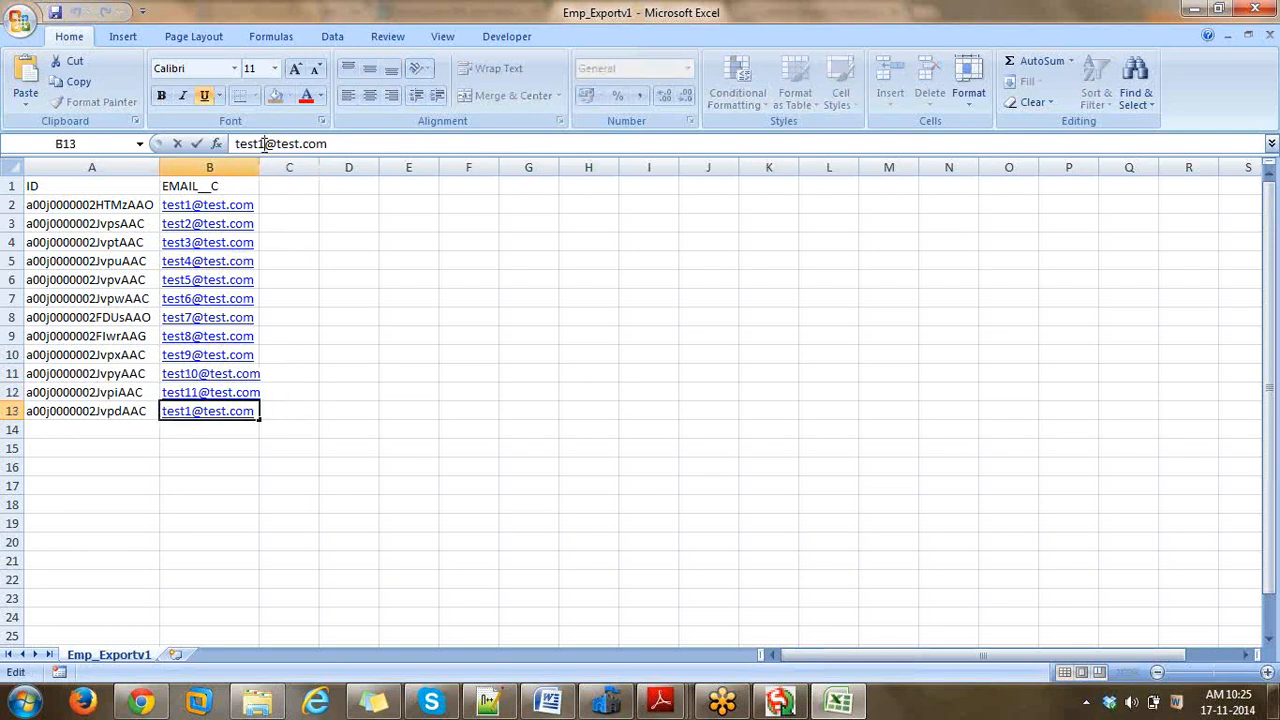
text(2)
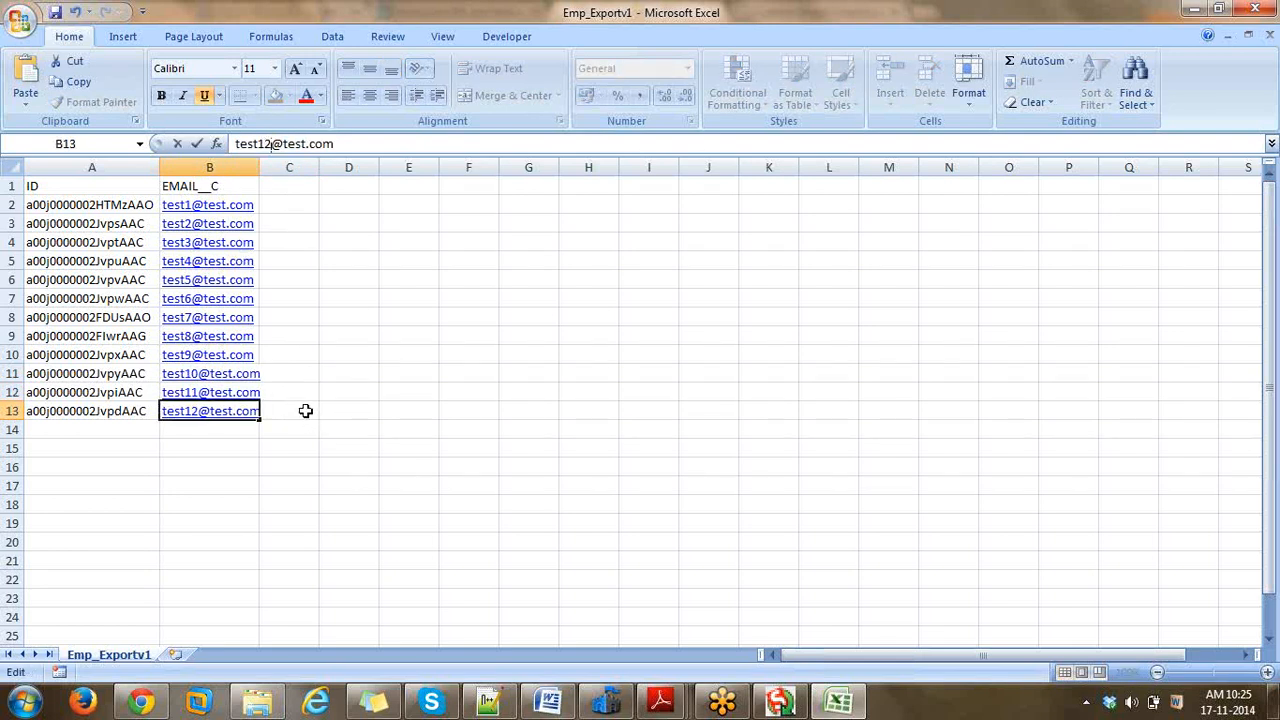
click(305, 411)
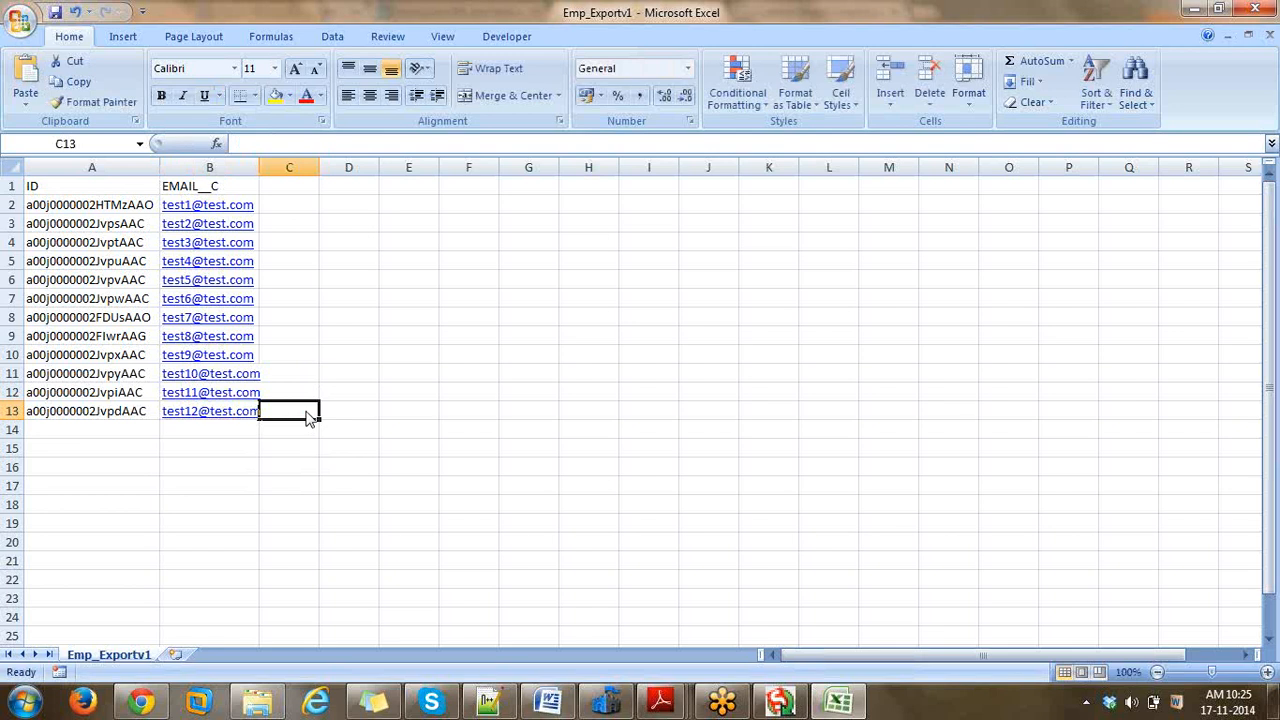
- Overwrite Emp_Exportv1.csv with the edited emails, keeping CSV format, and close Excel
key(ctrl+s)
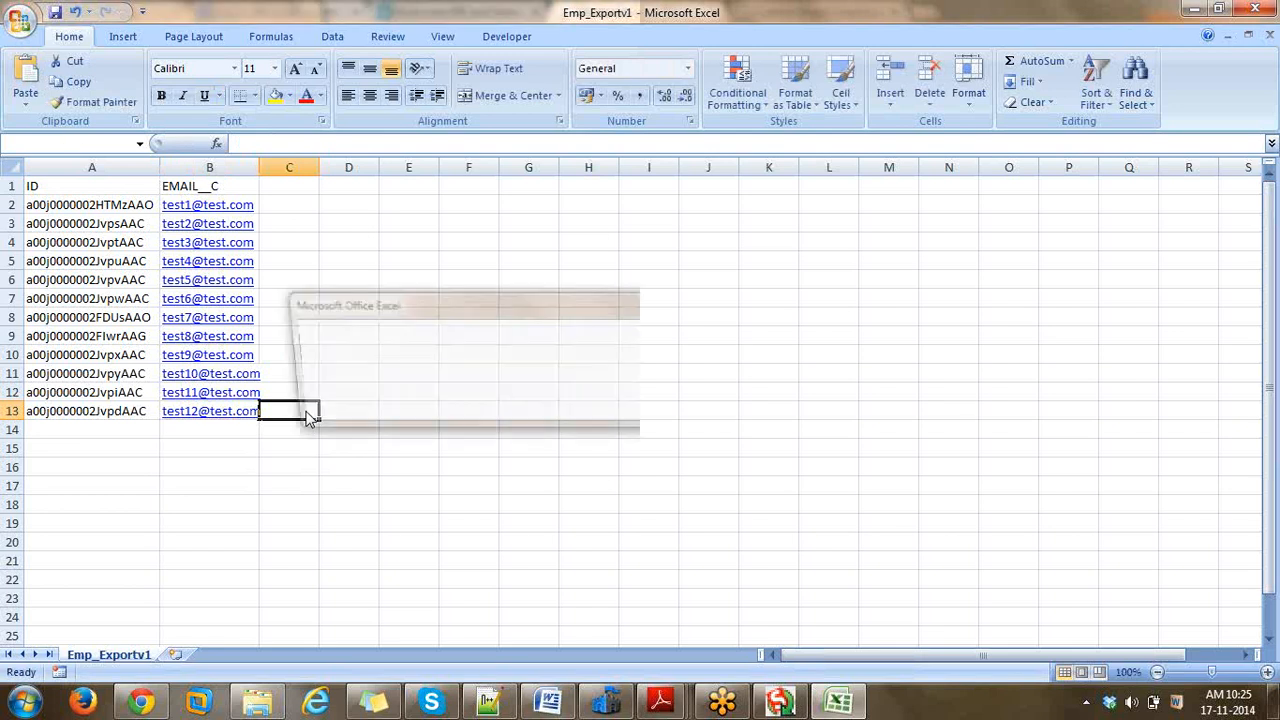
key(Return)
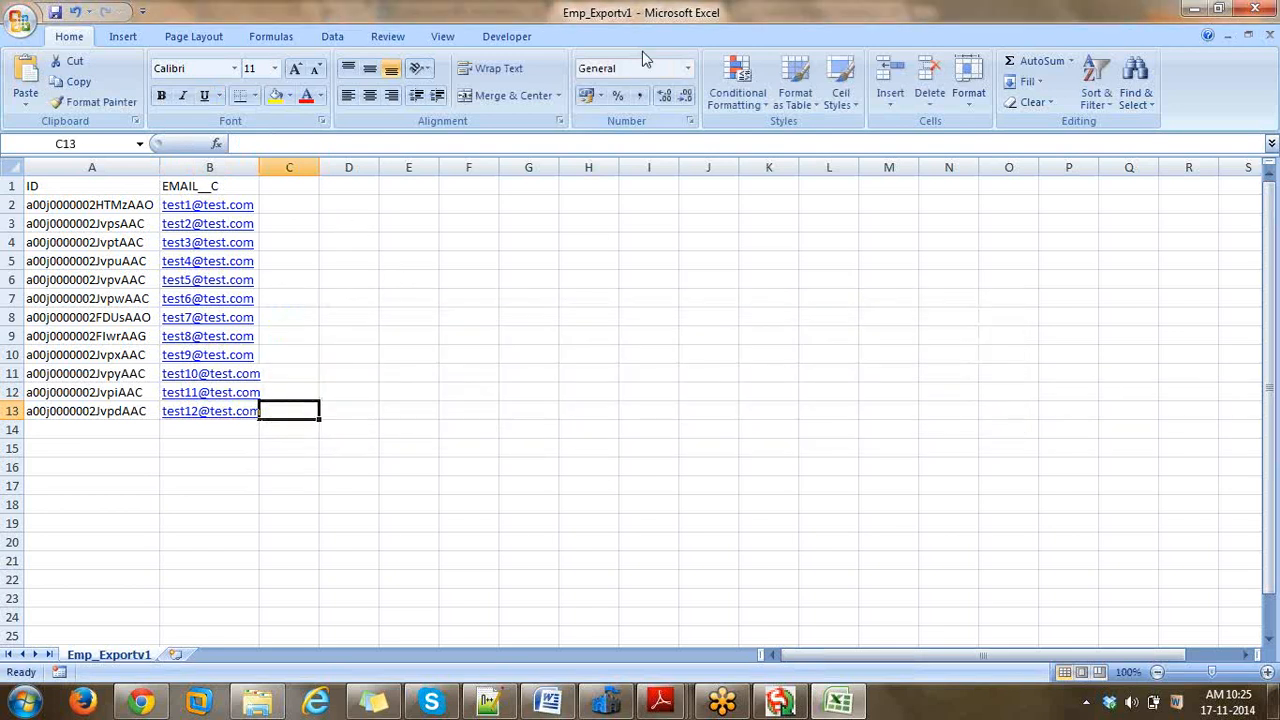
click(1257, 8)
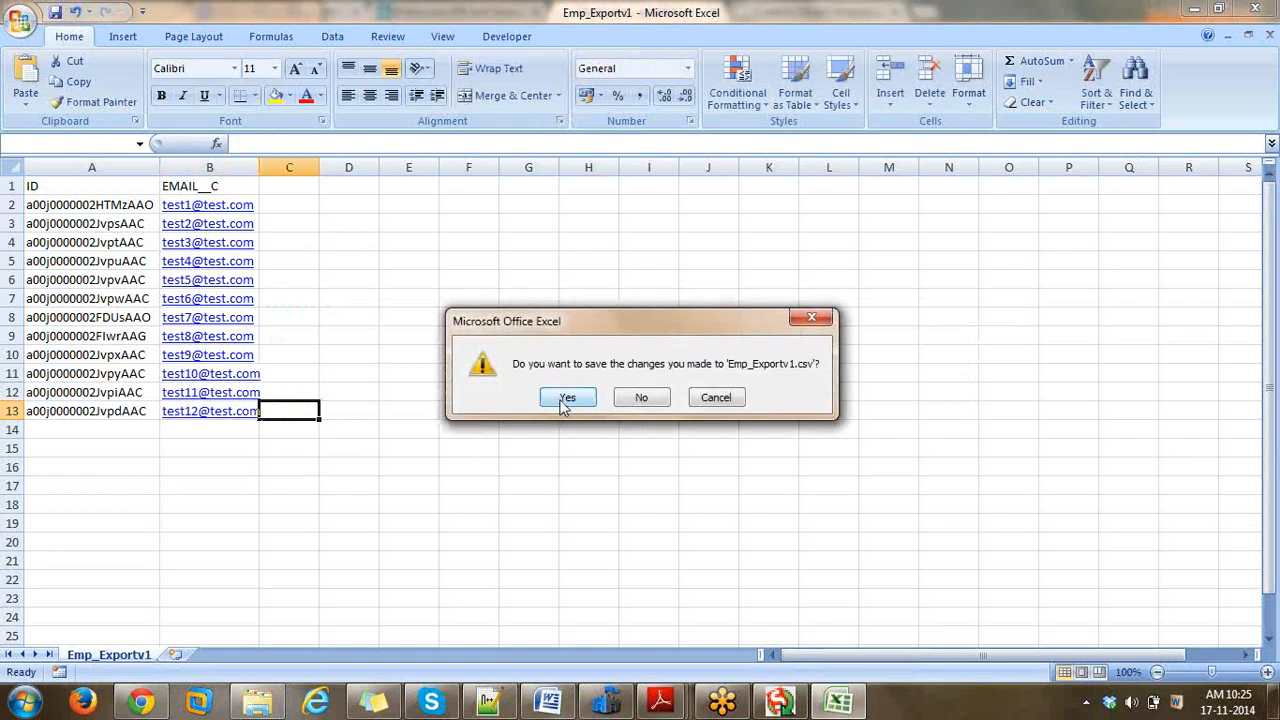
click(566, 400)
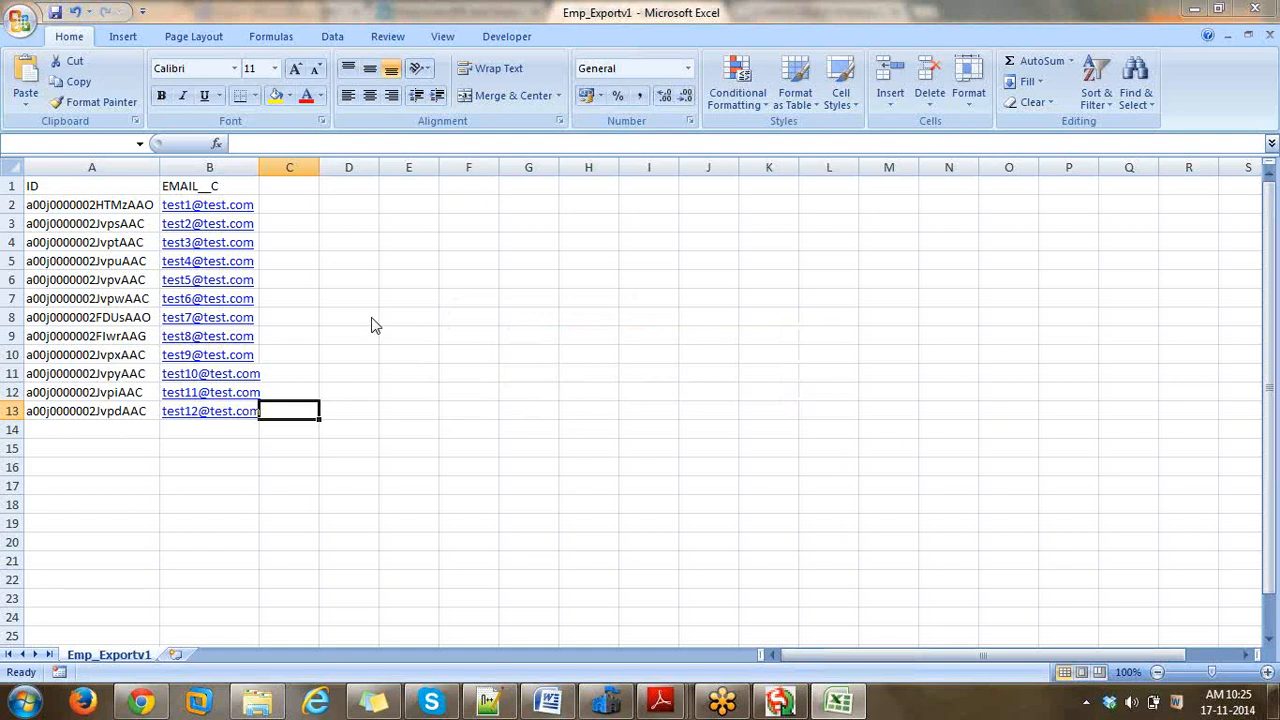
key(F12)
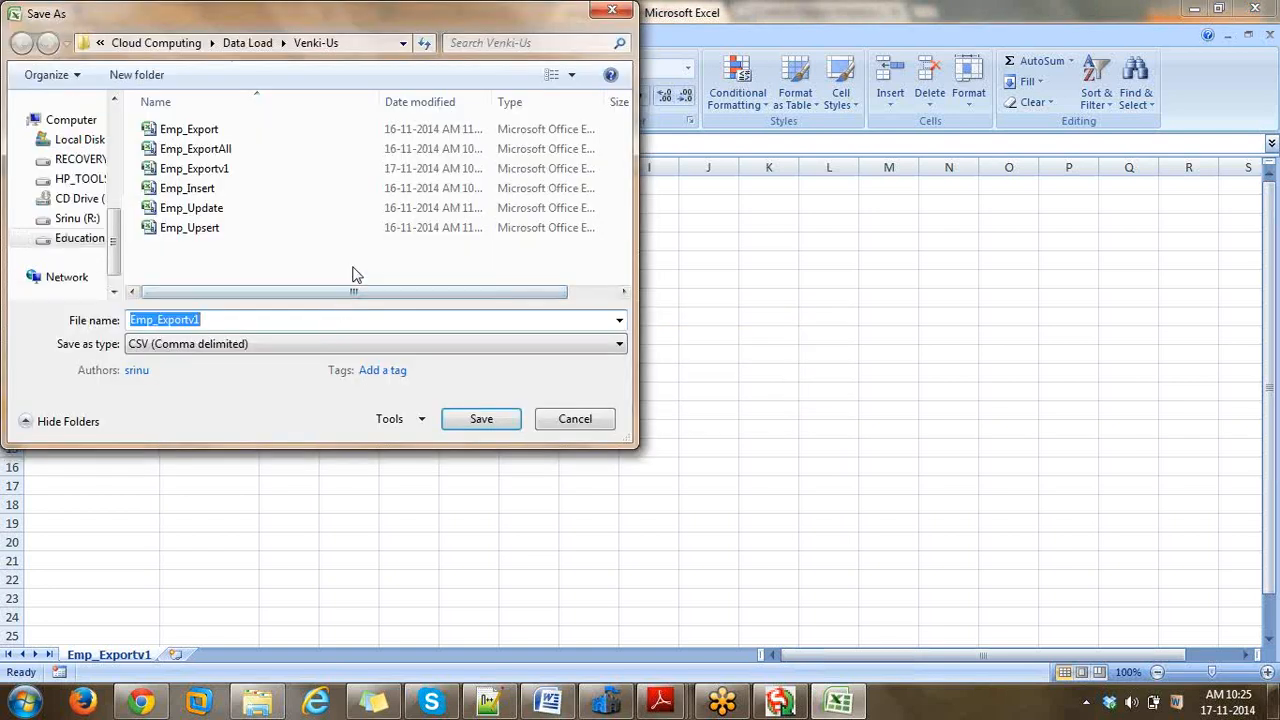
click(482, 420)
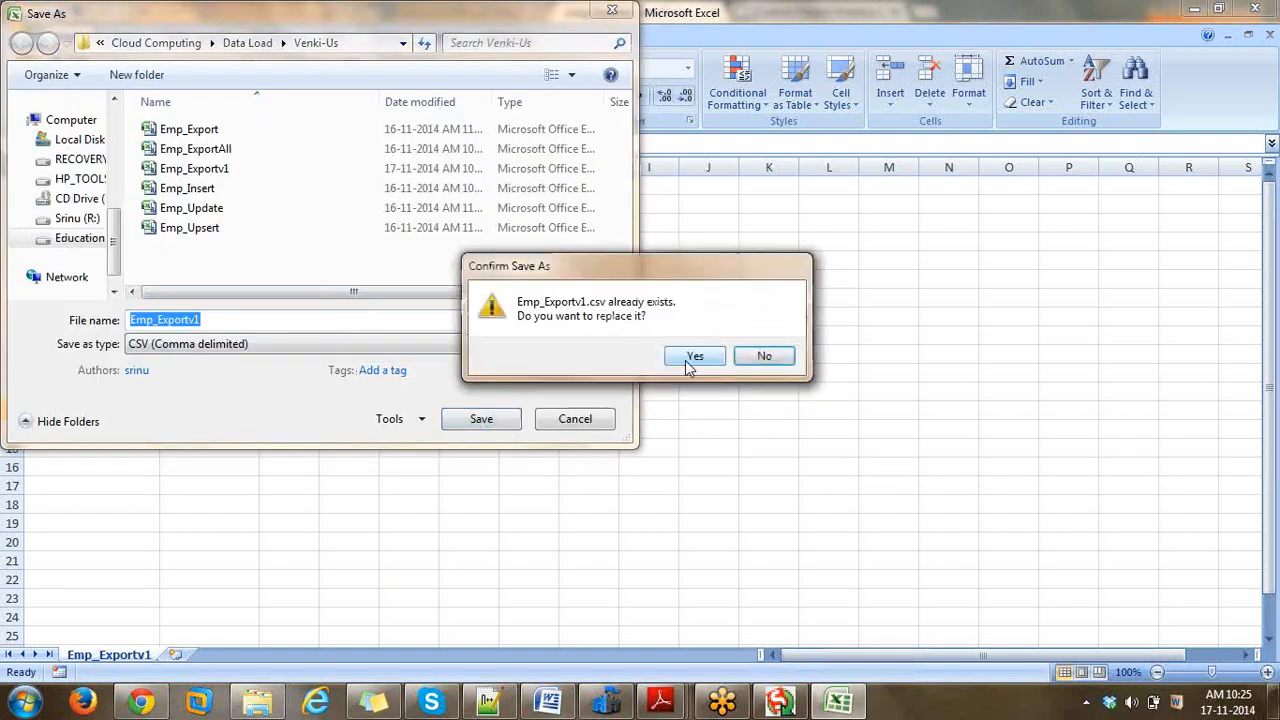
click(685, 360)
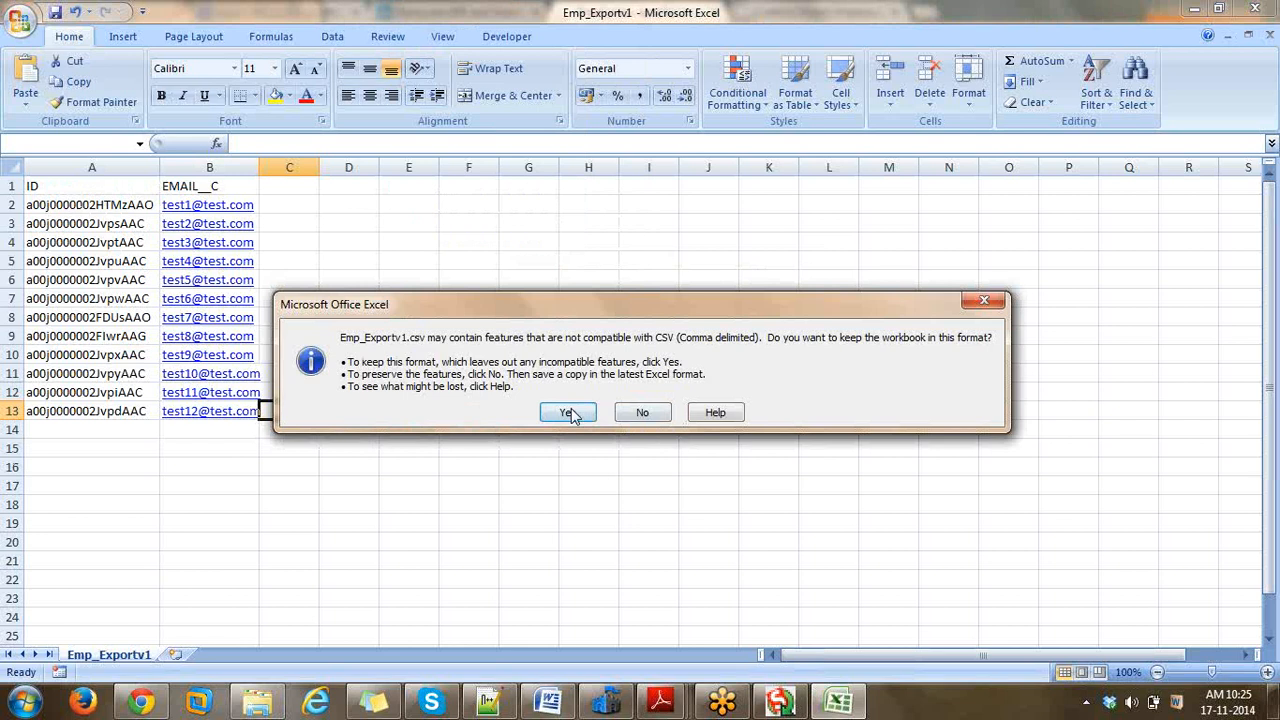
click(571, 409)
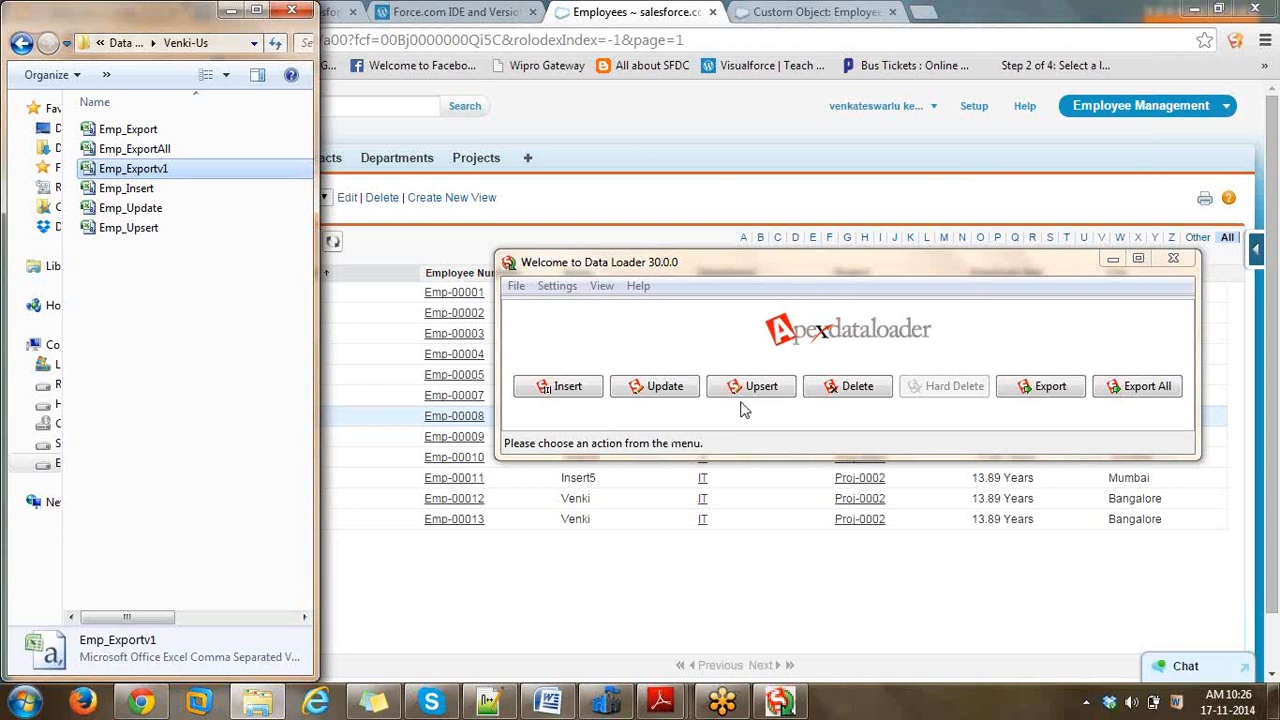
- Start an Update of Employee records from the edited Emp_Exportv1 CSV, confirming 12 records found
click(658, 390)
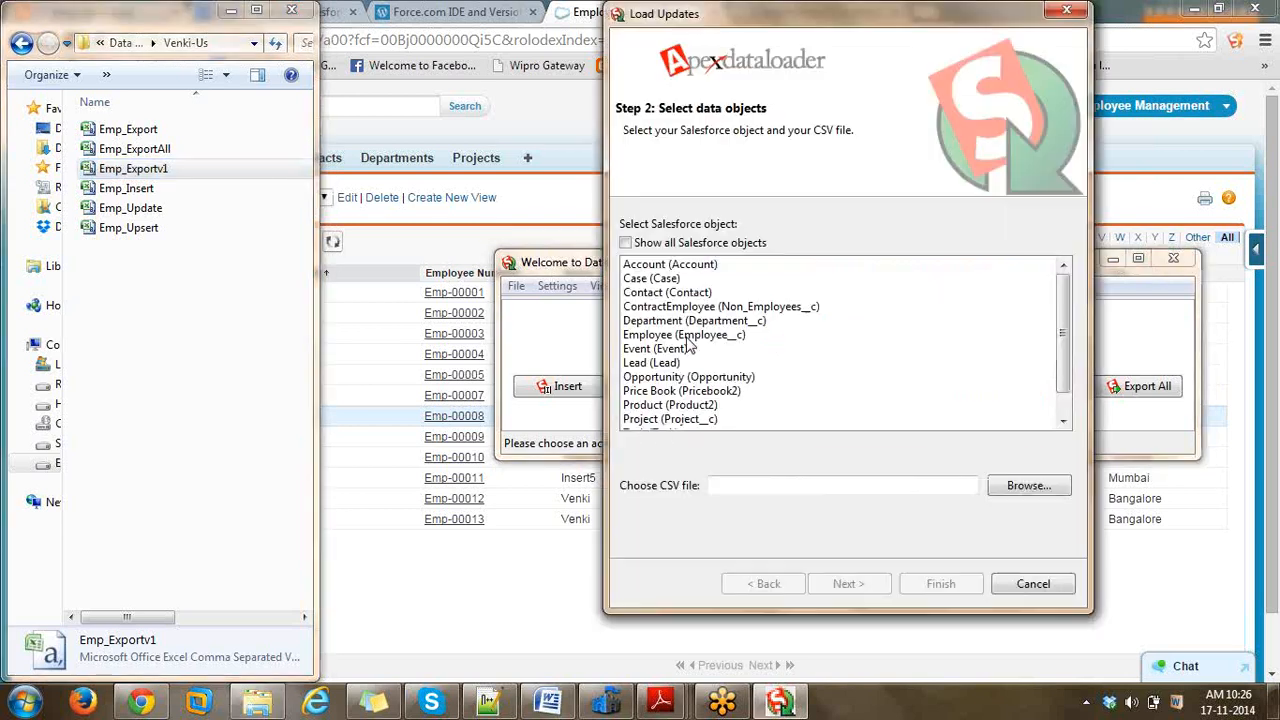
click(996, 483)
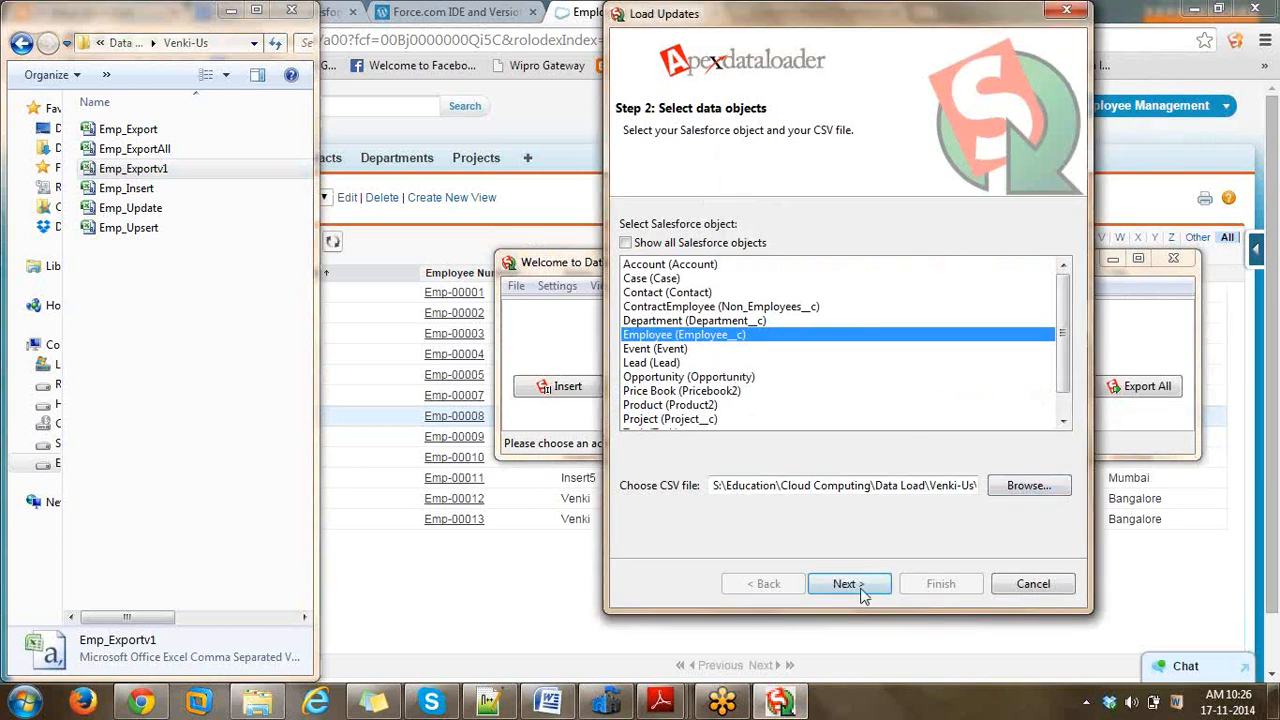
click(846, 584)
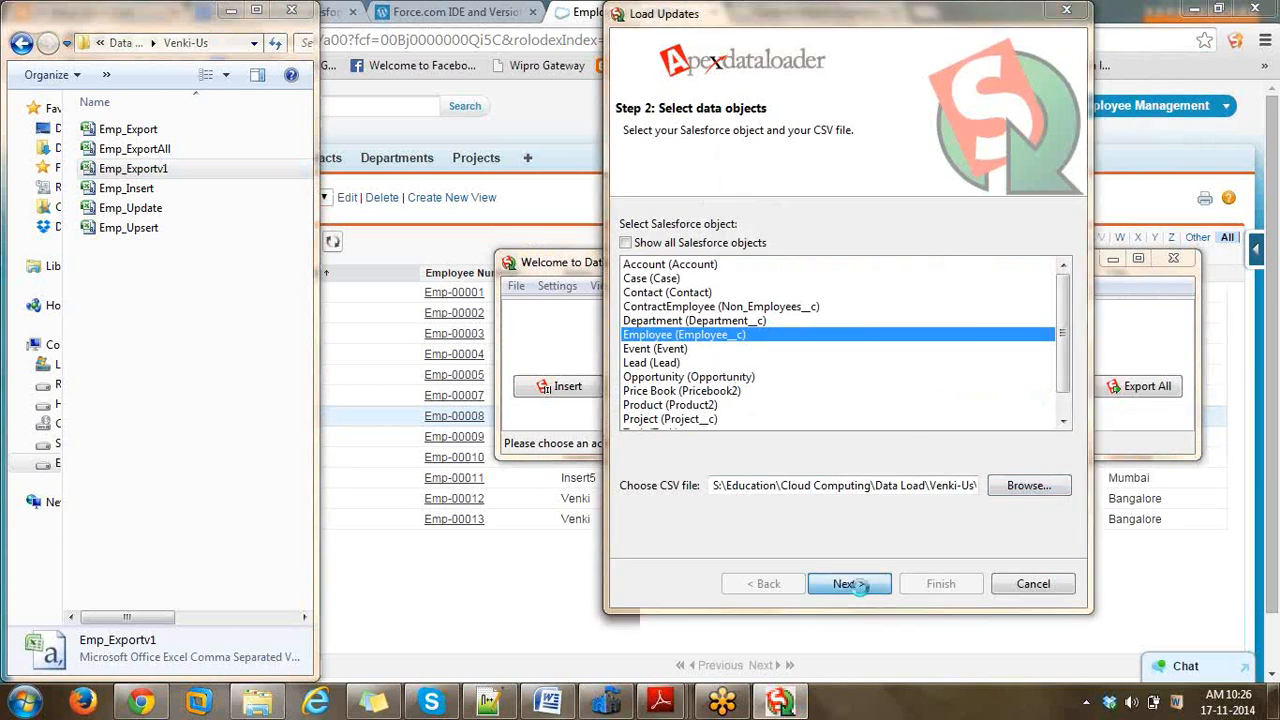
click(515, 257)
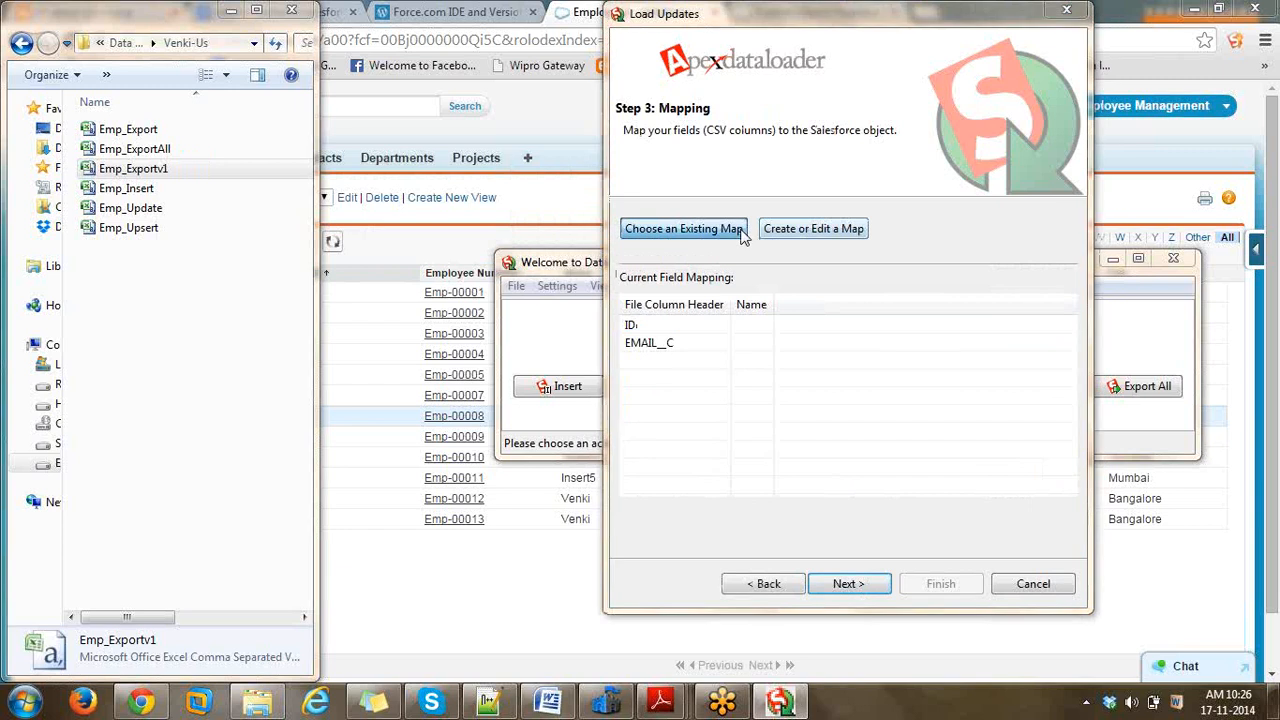
click(741, 229)
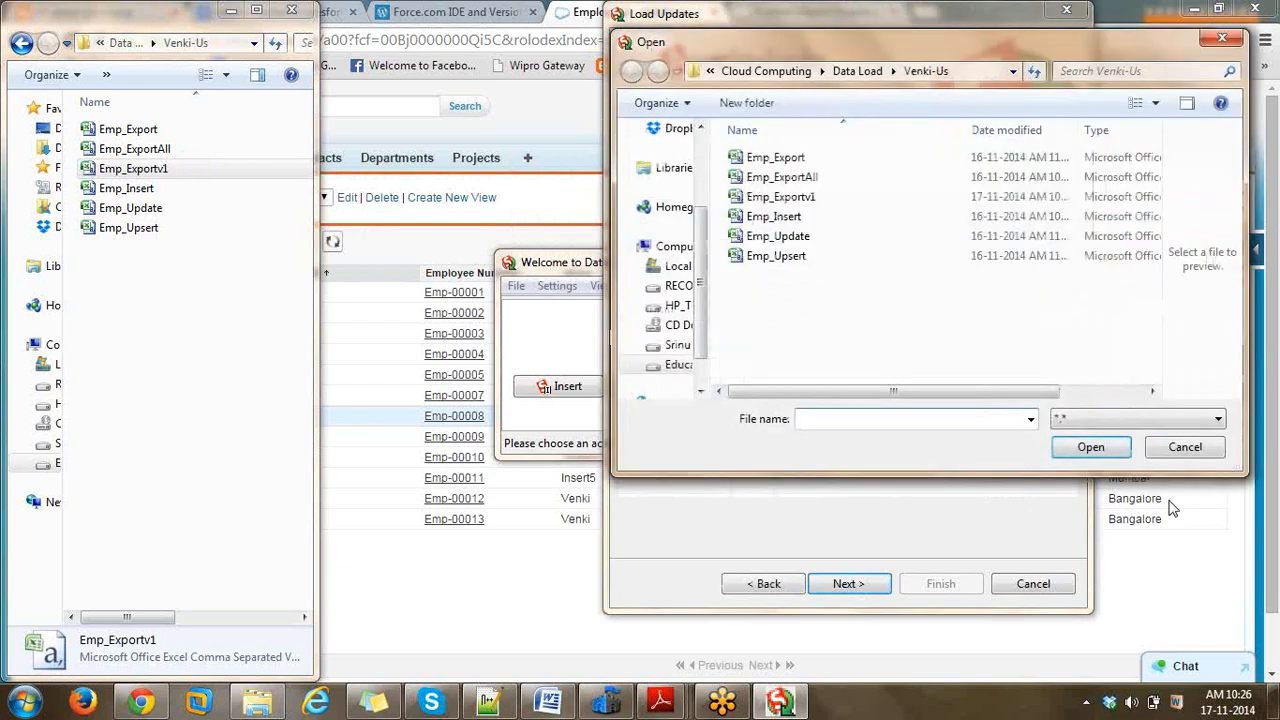
click(1184, 445)
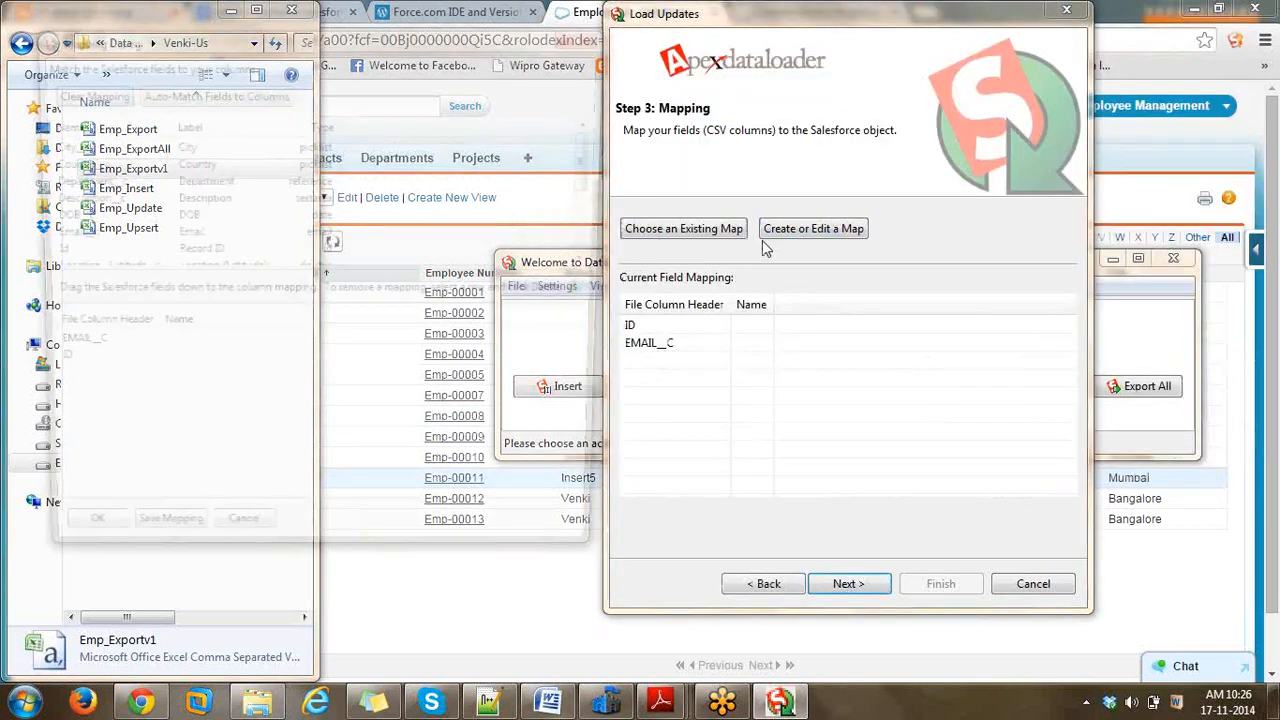
- Auto-match Id and Email__c, run the update, and reload the Salesforce Employees list
click(764, 236)
click(250, 91)
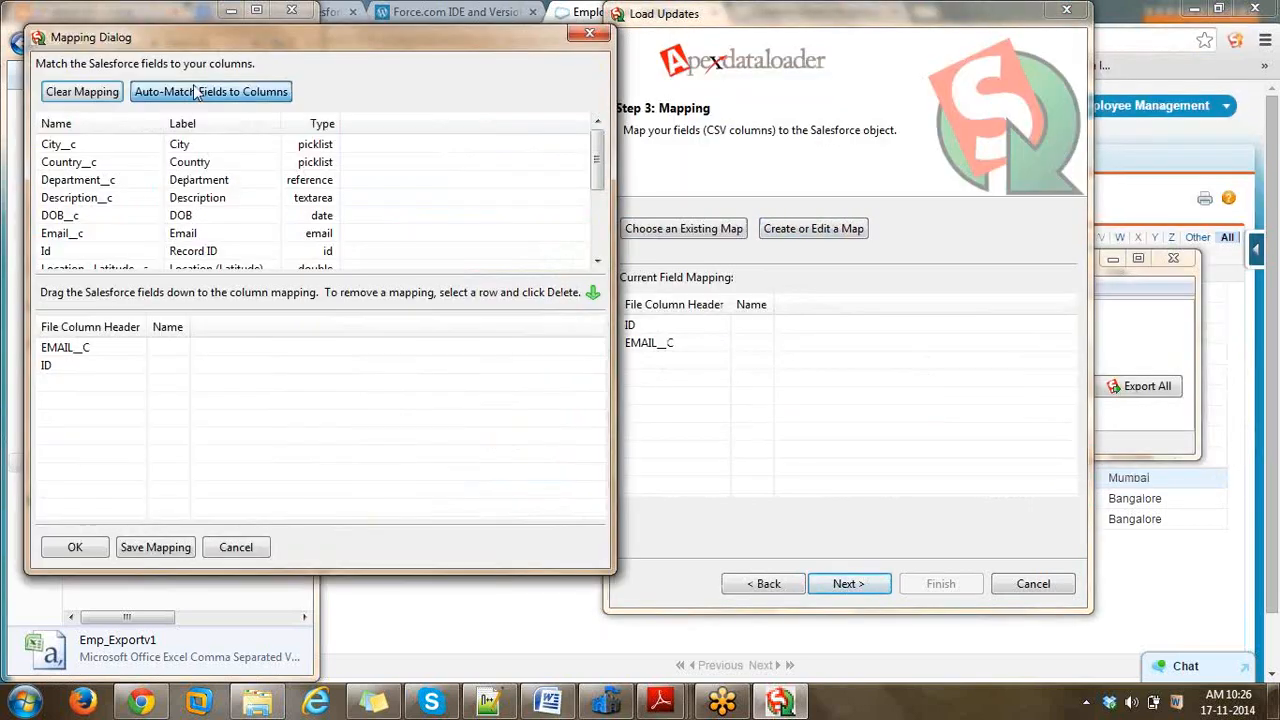
click(76, 548)
click(848, 583)
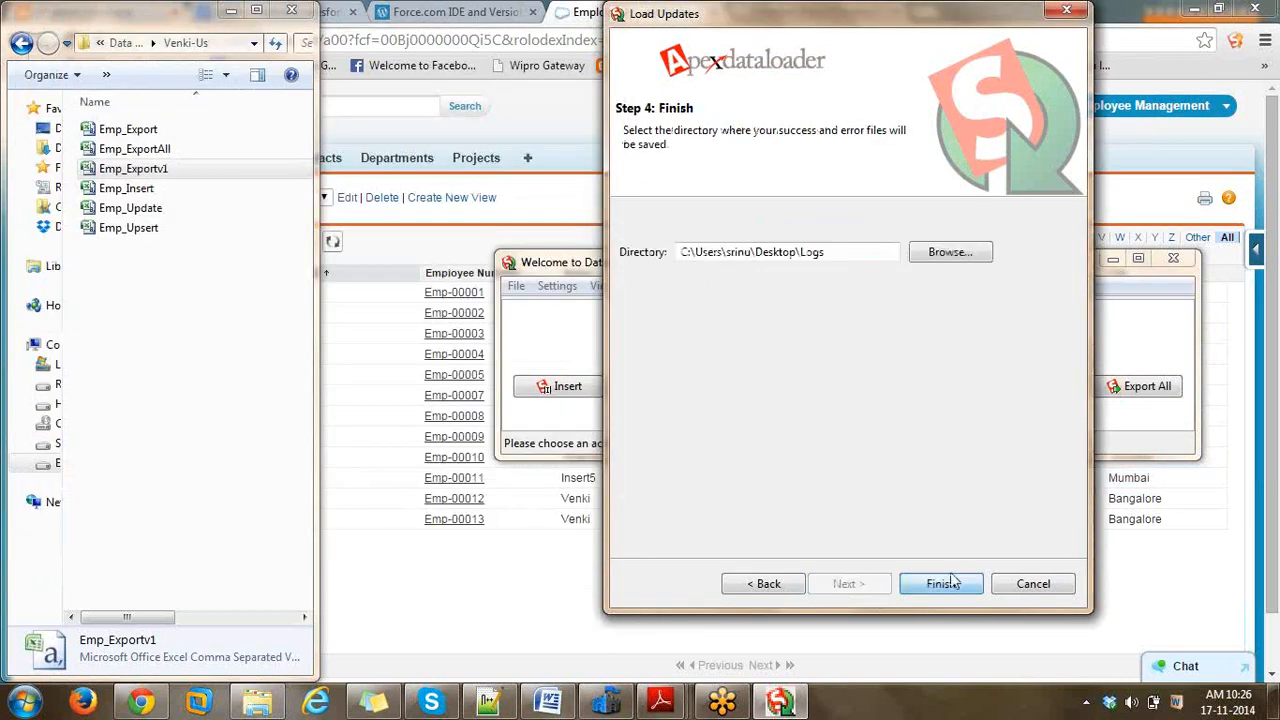
click(952, 582)
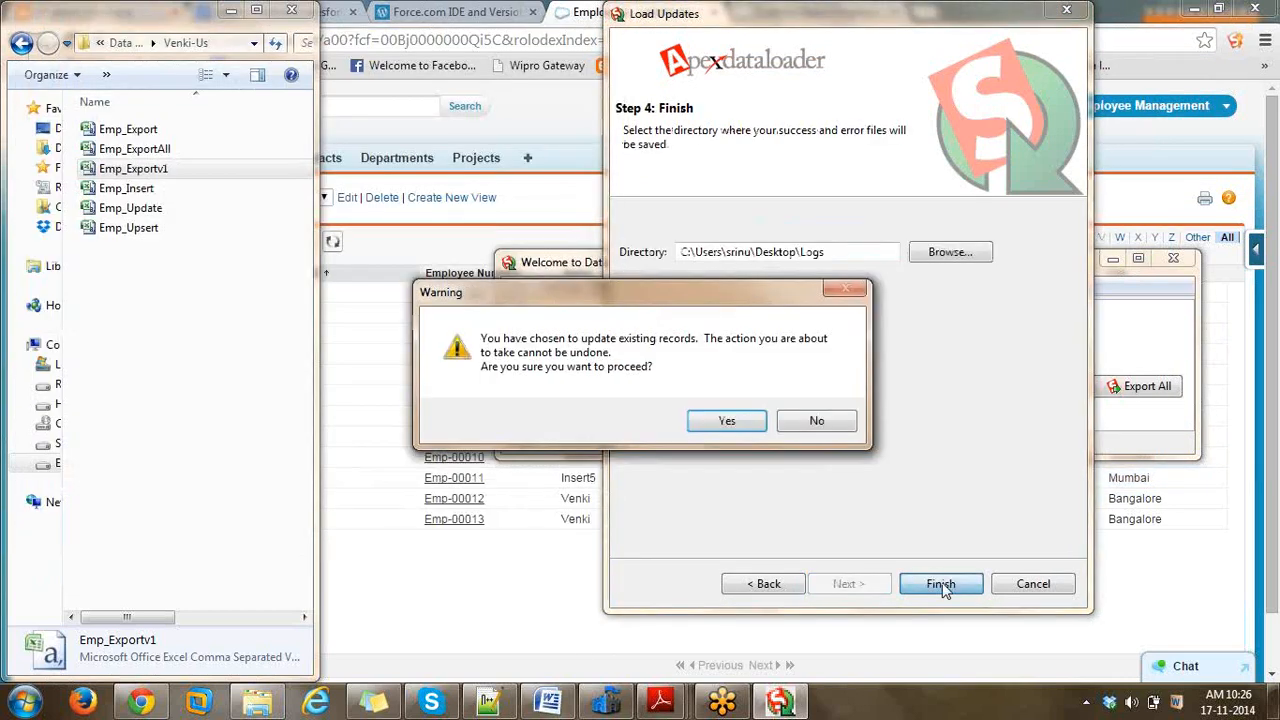
click(738, 423)
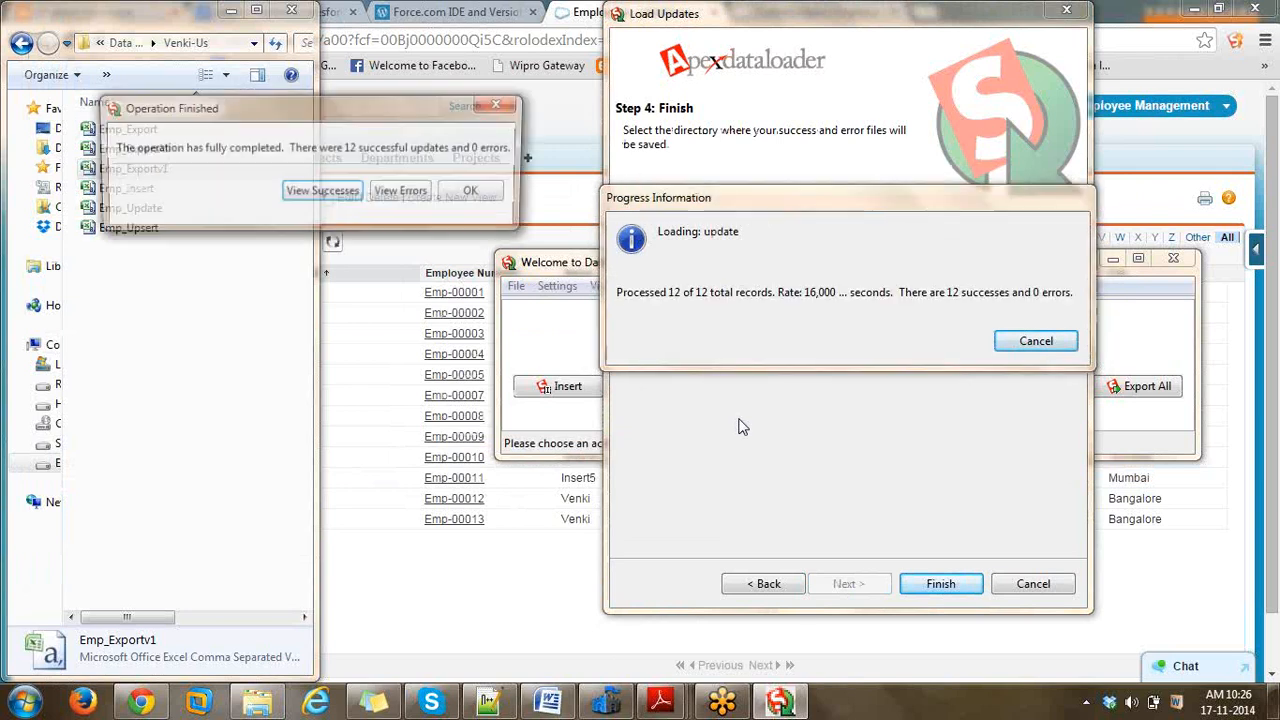
click(476, 193)
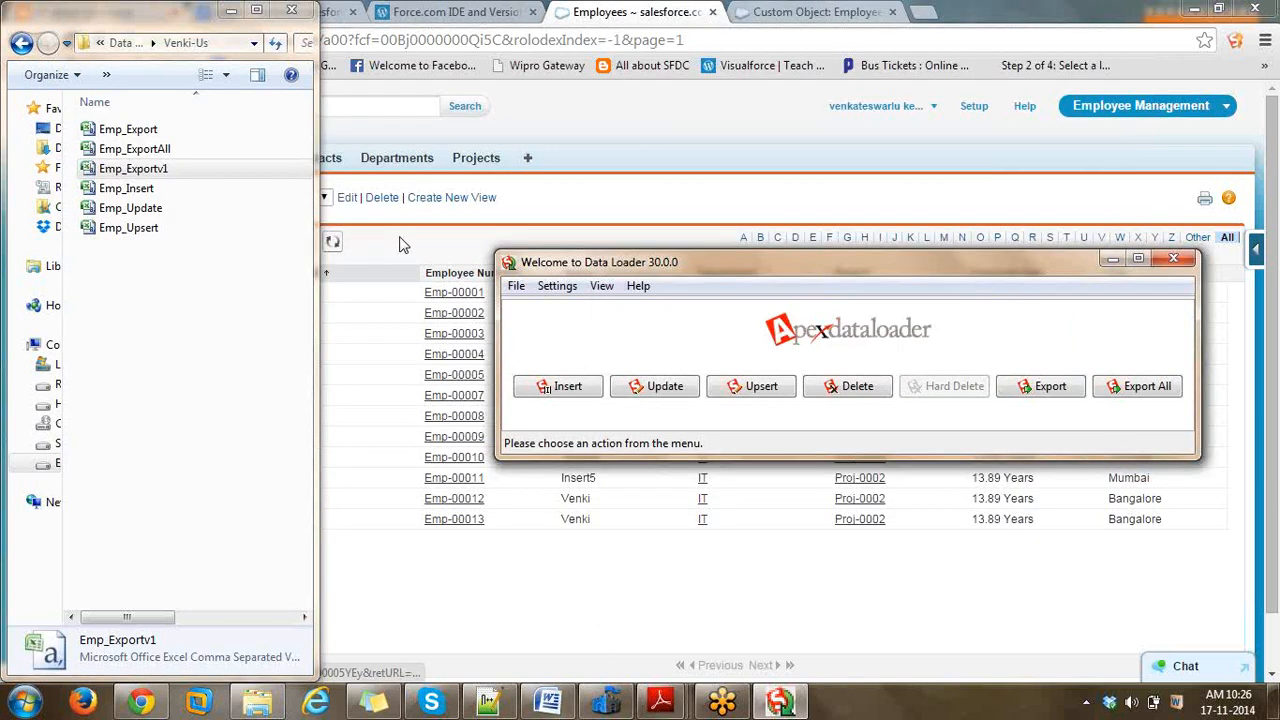
click(333, 242)
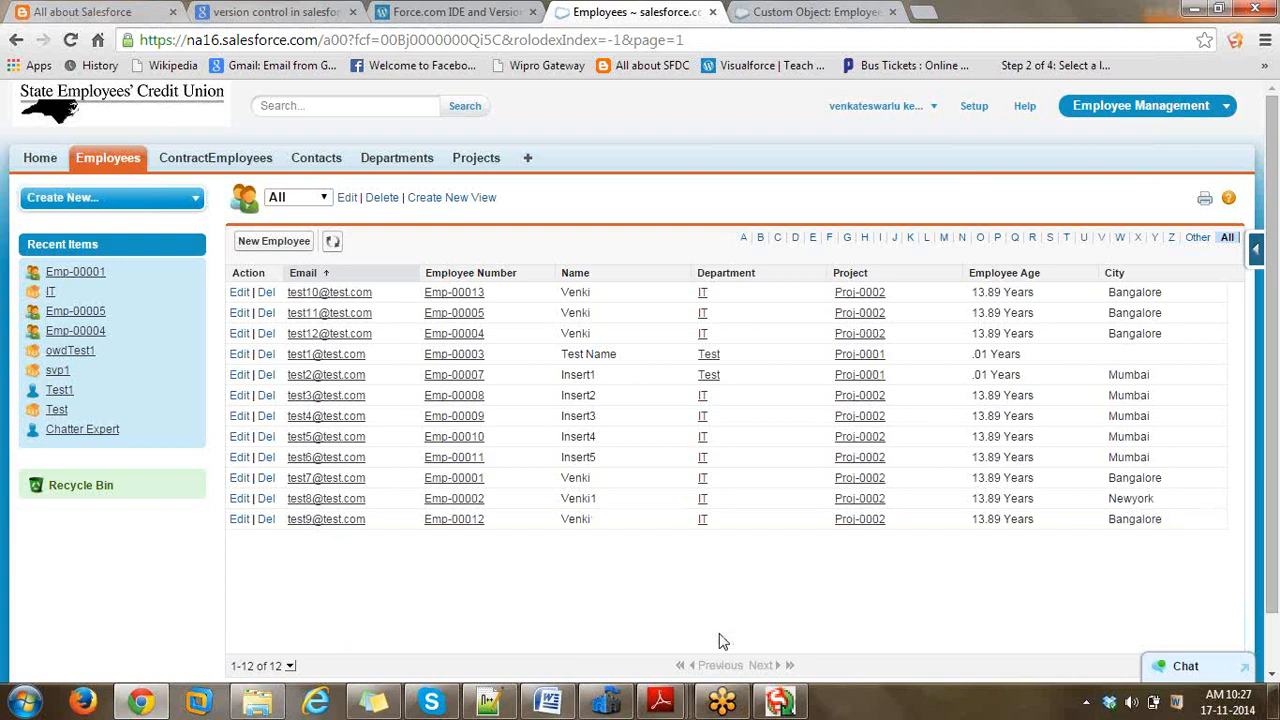
- Start an Employee export with Emp_Exportv2.csv as the target file
click(782, 703)
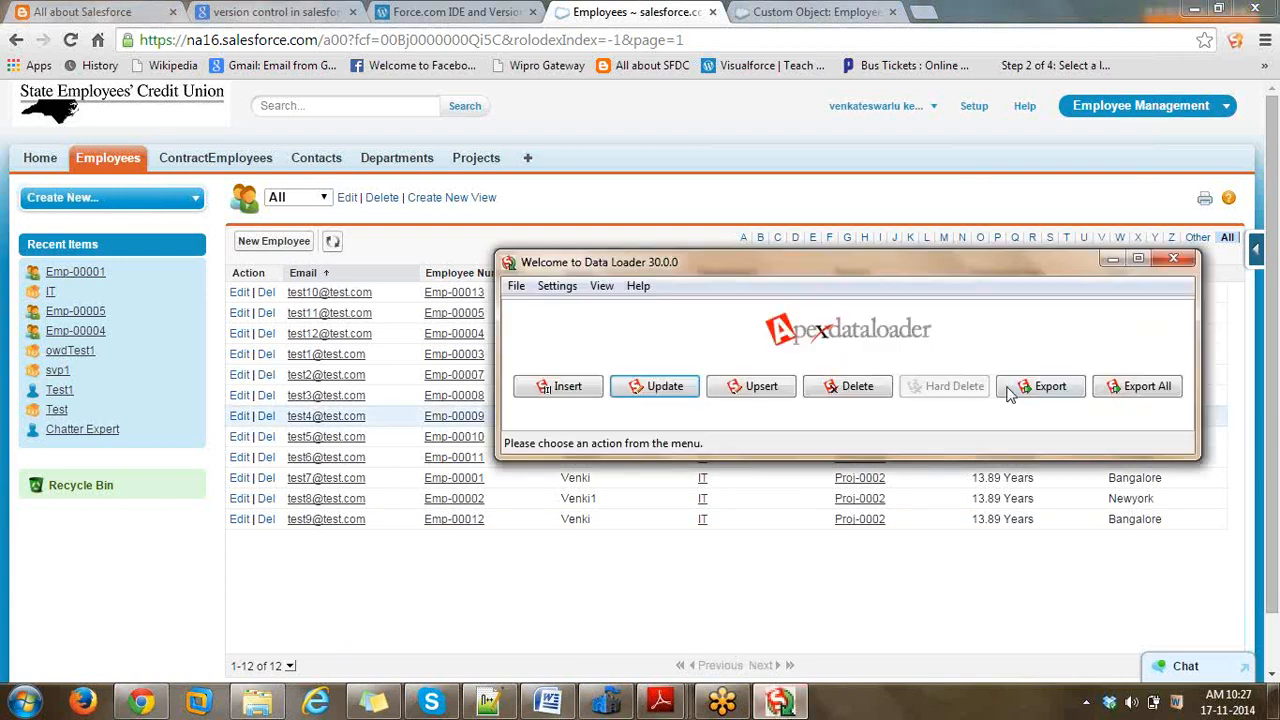
click(1025, 393)
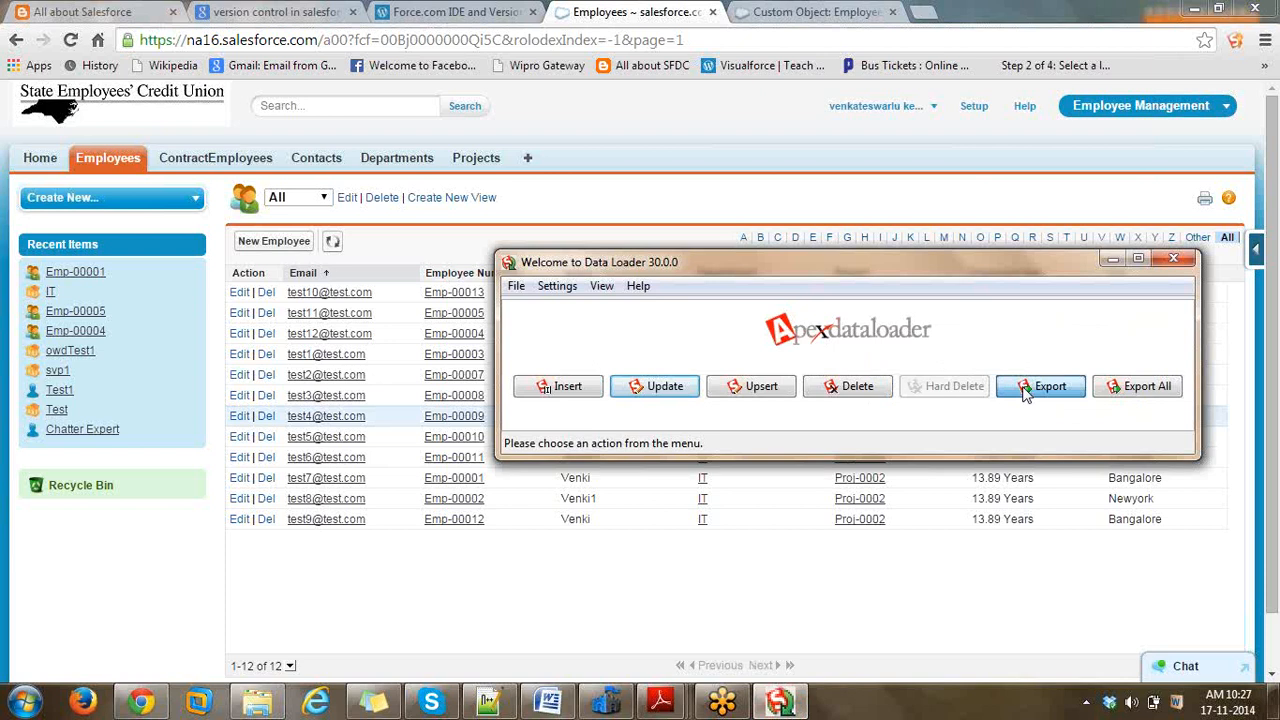
click(603, 336)
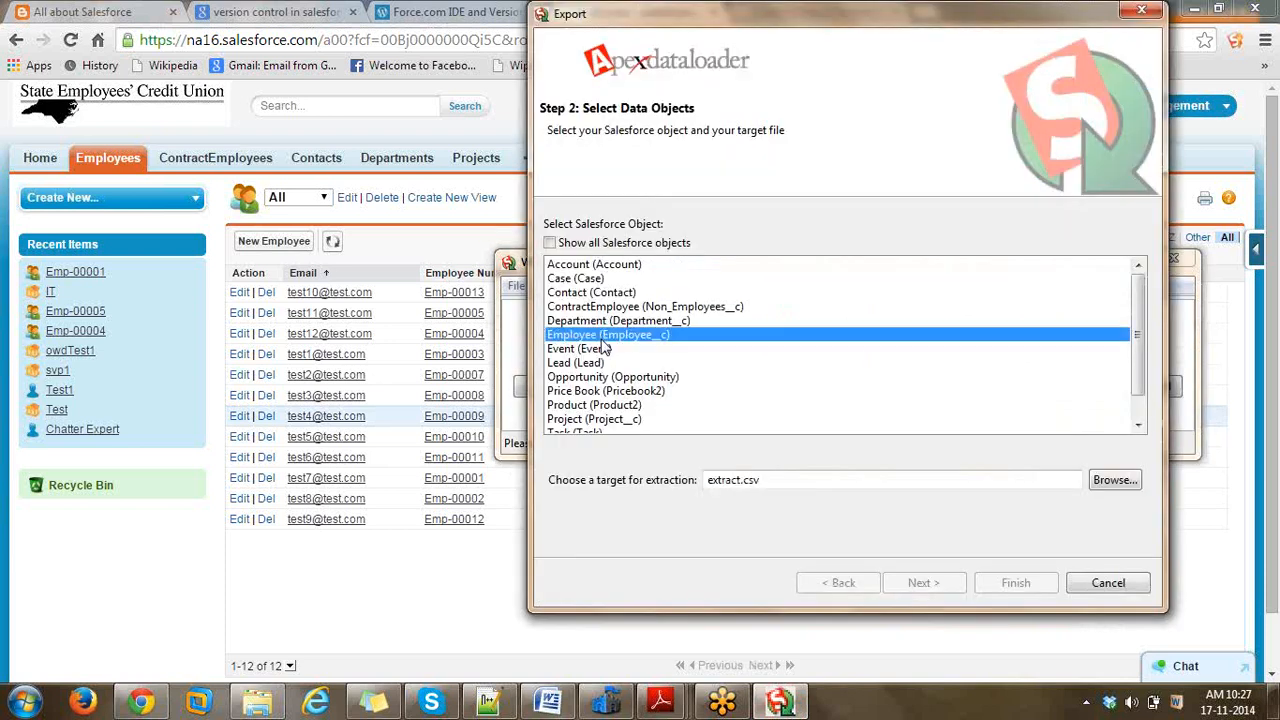
click(1120, 479)
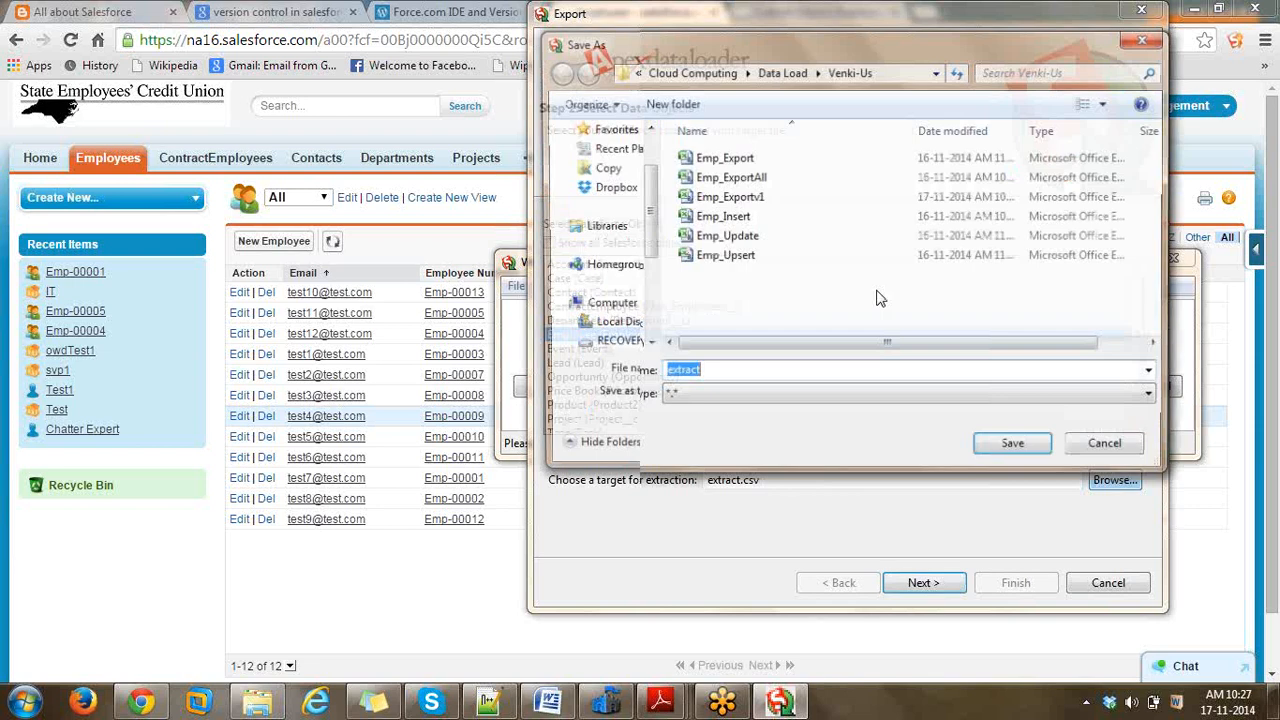
click(760, 196)
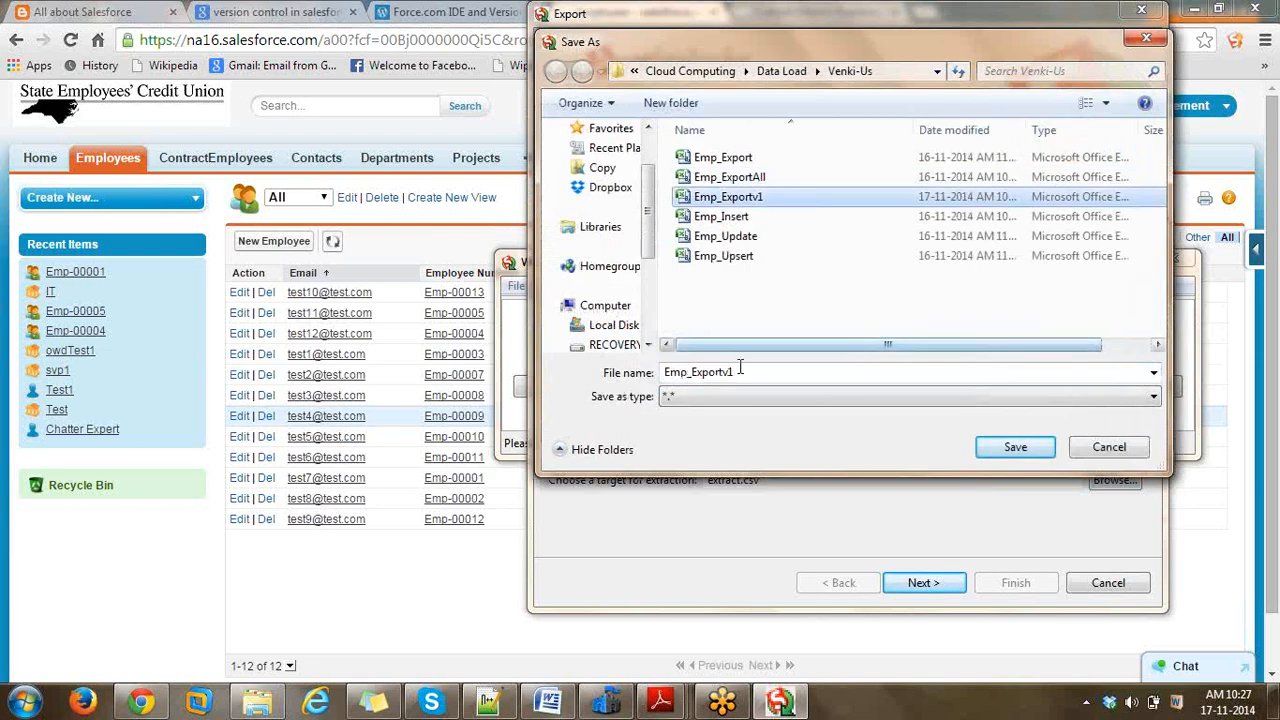
click(742, 372)
key(BackSpace)
text(2.csv)
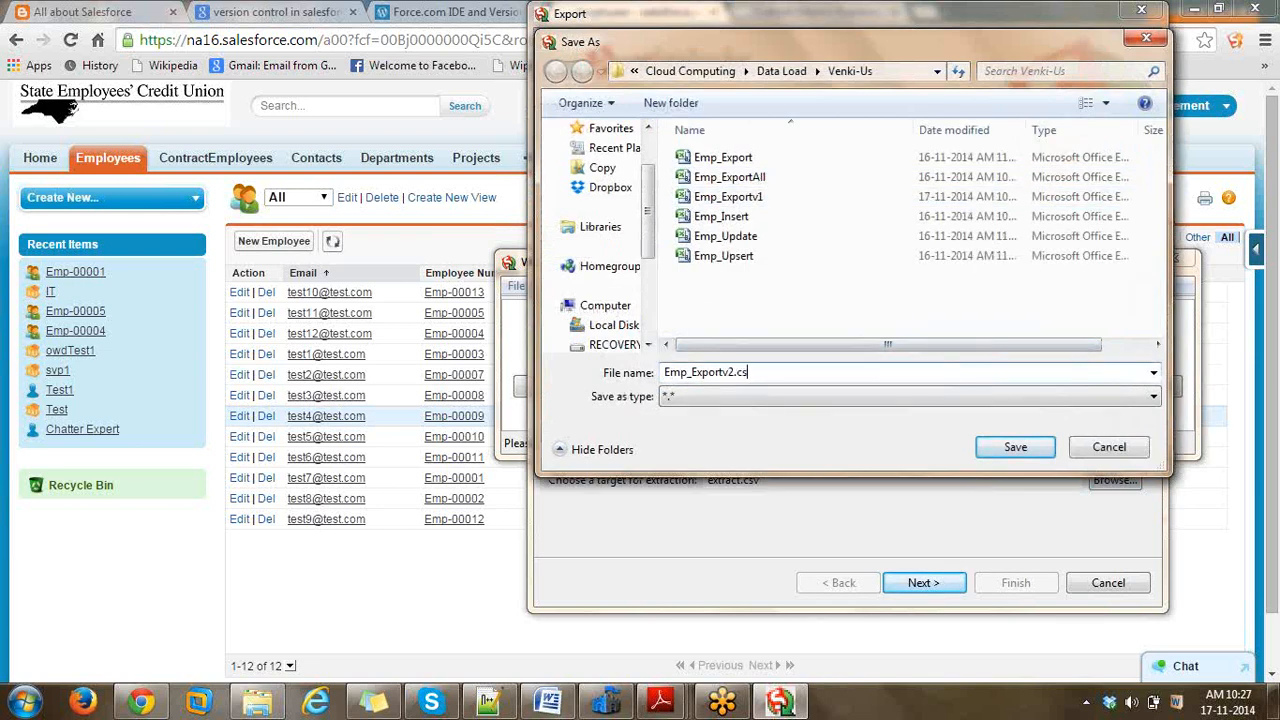
click(1015, 447)
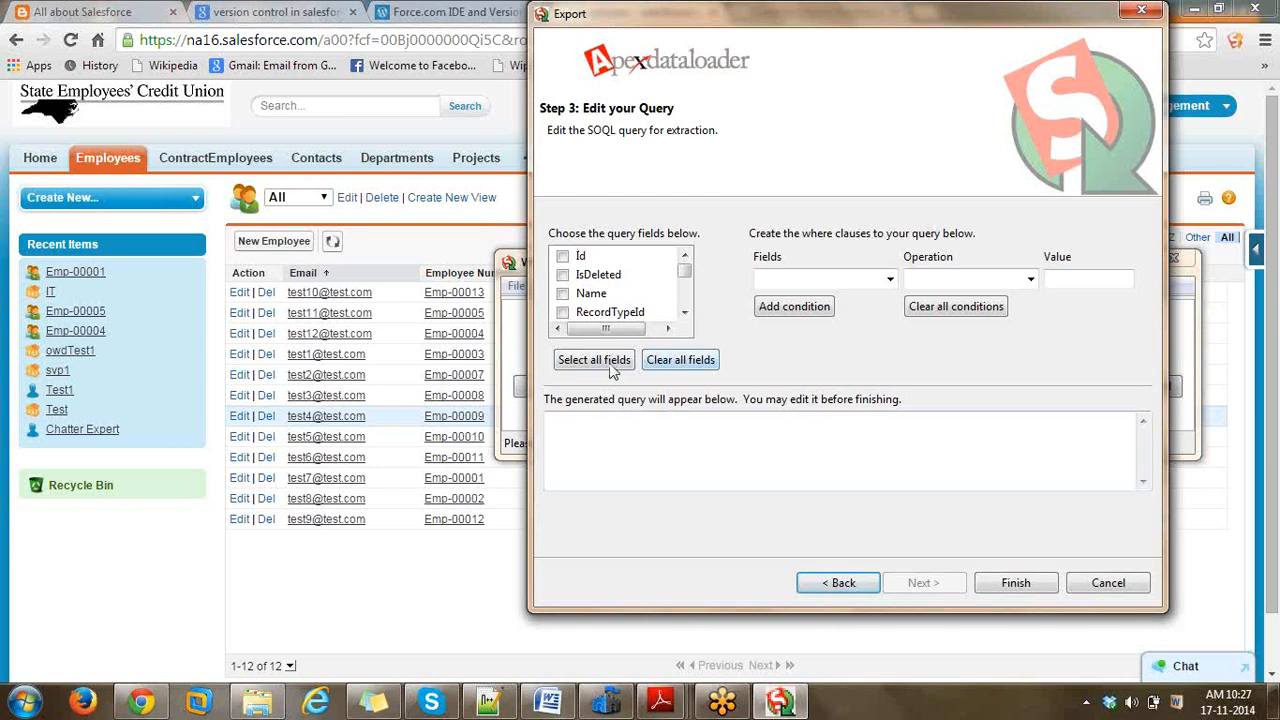
- Select all fields in the query and run the export to completion
click(595, 362)
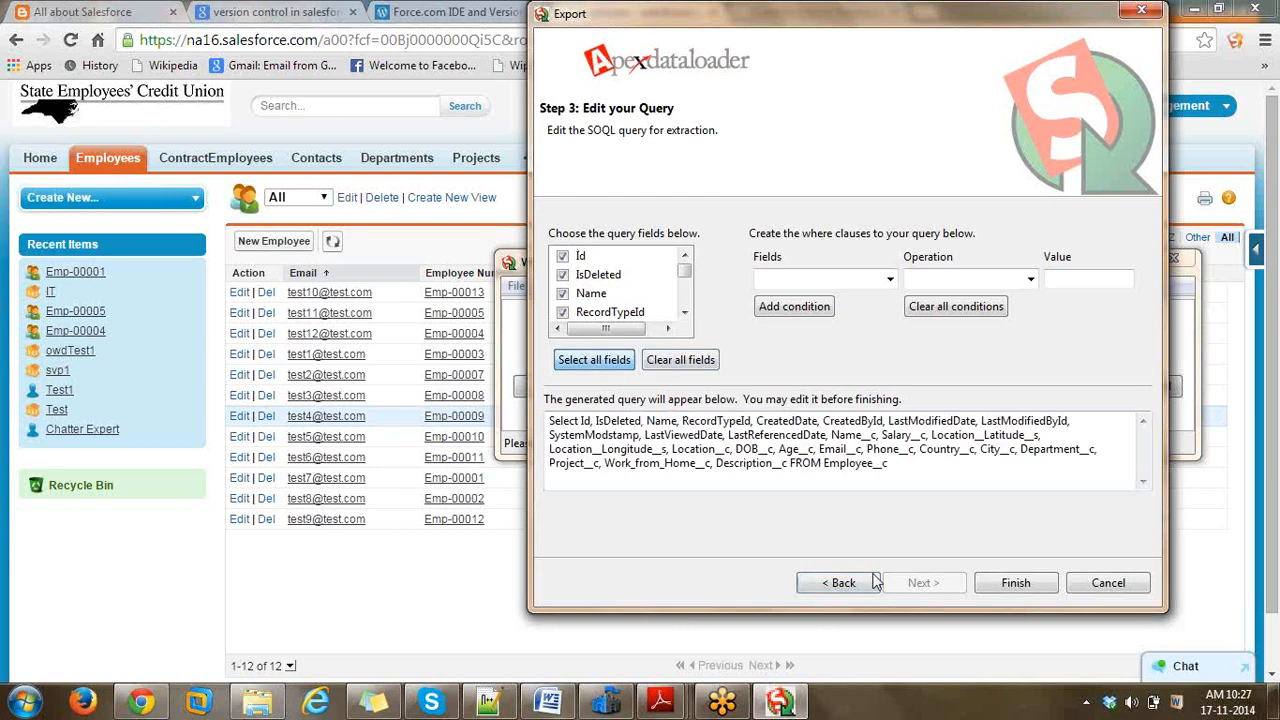
click(1010, 584)
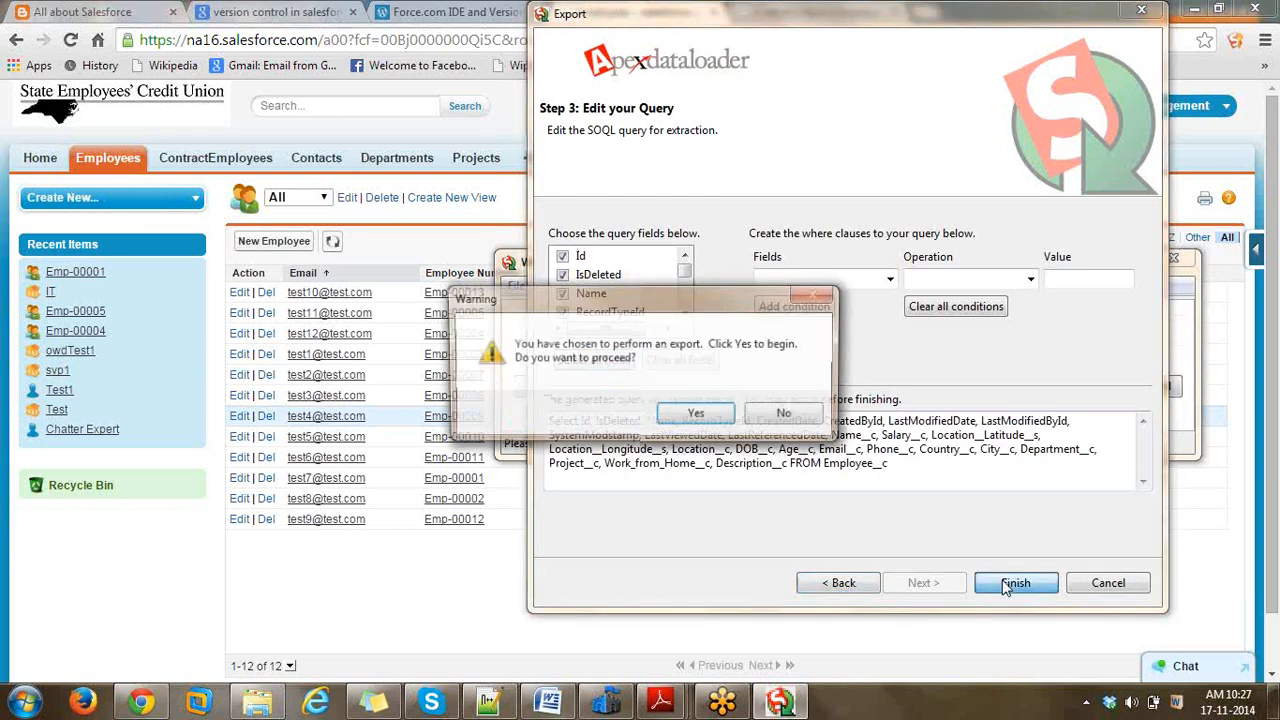
click(712, 422)
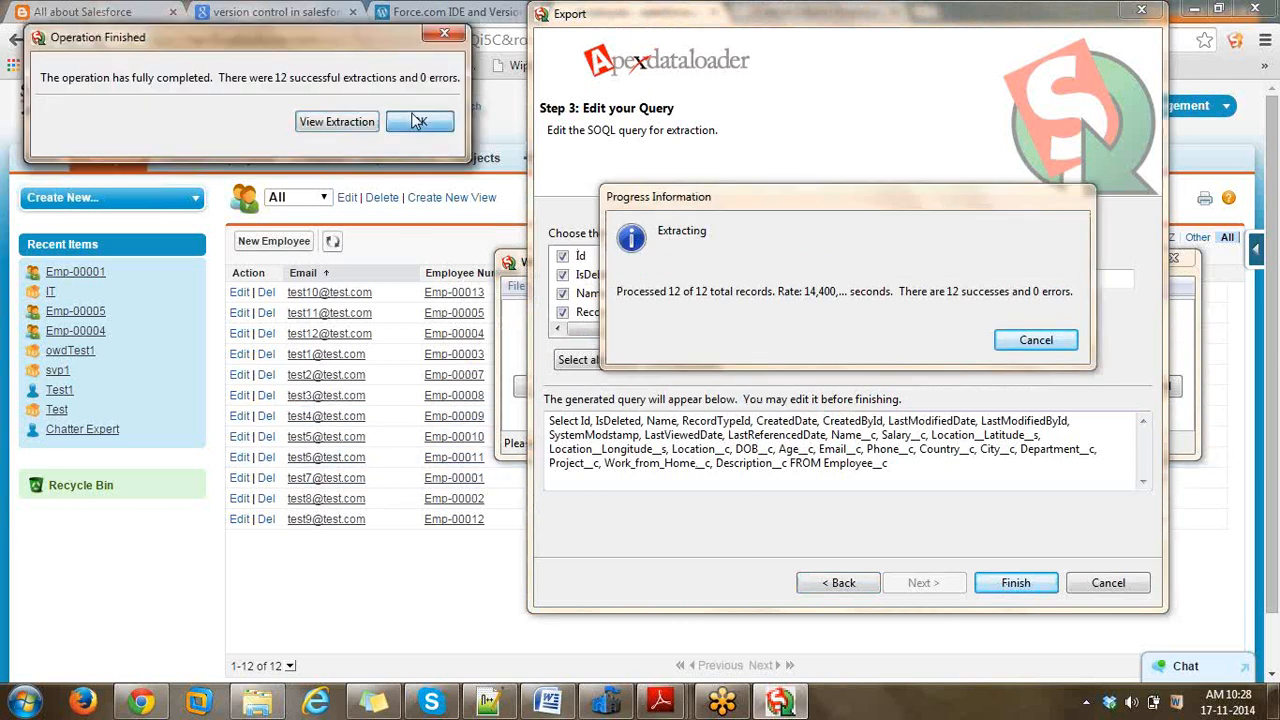
click(415, 119)
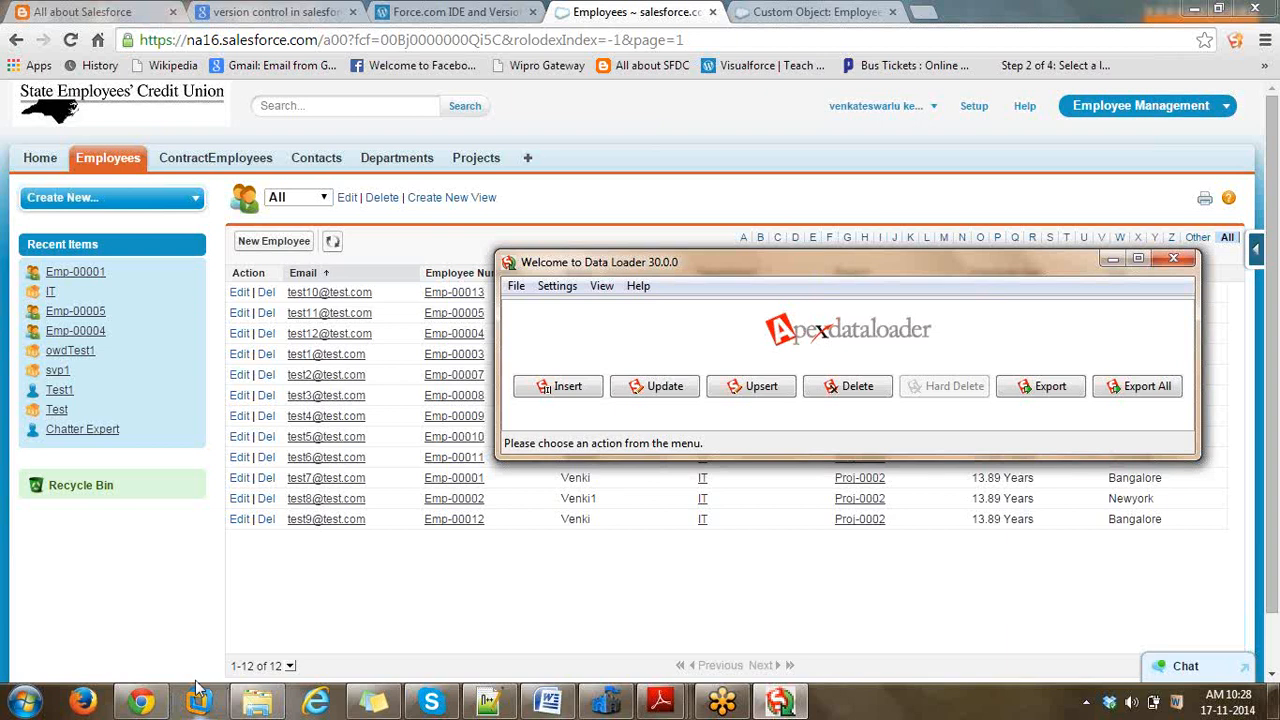
- Open Emp_Exportv2 from the Venki-Us folder in Excel, showing the 12 exported records
click(338, 253)
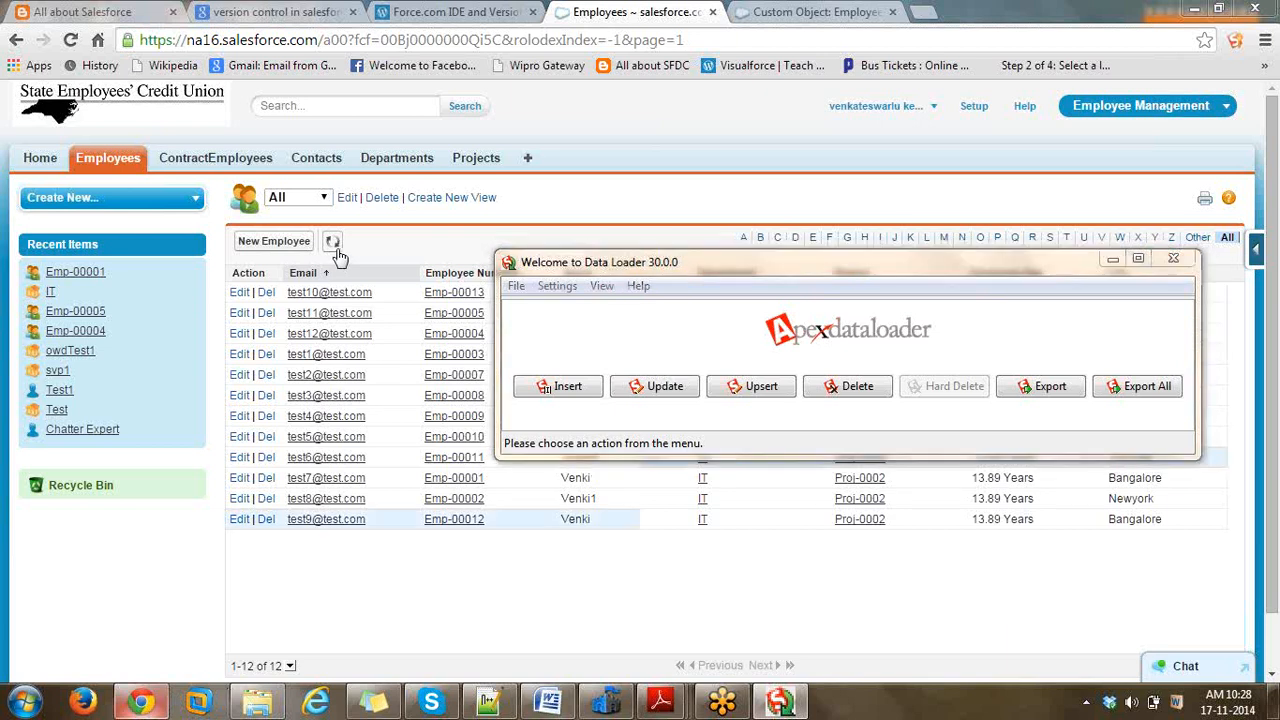
click(258, 703)
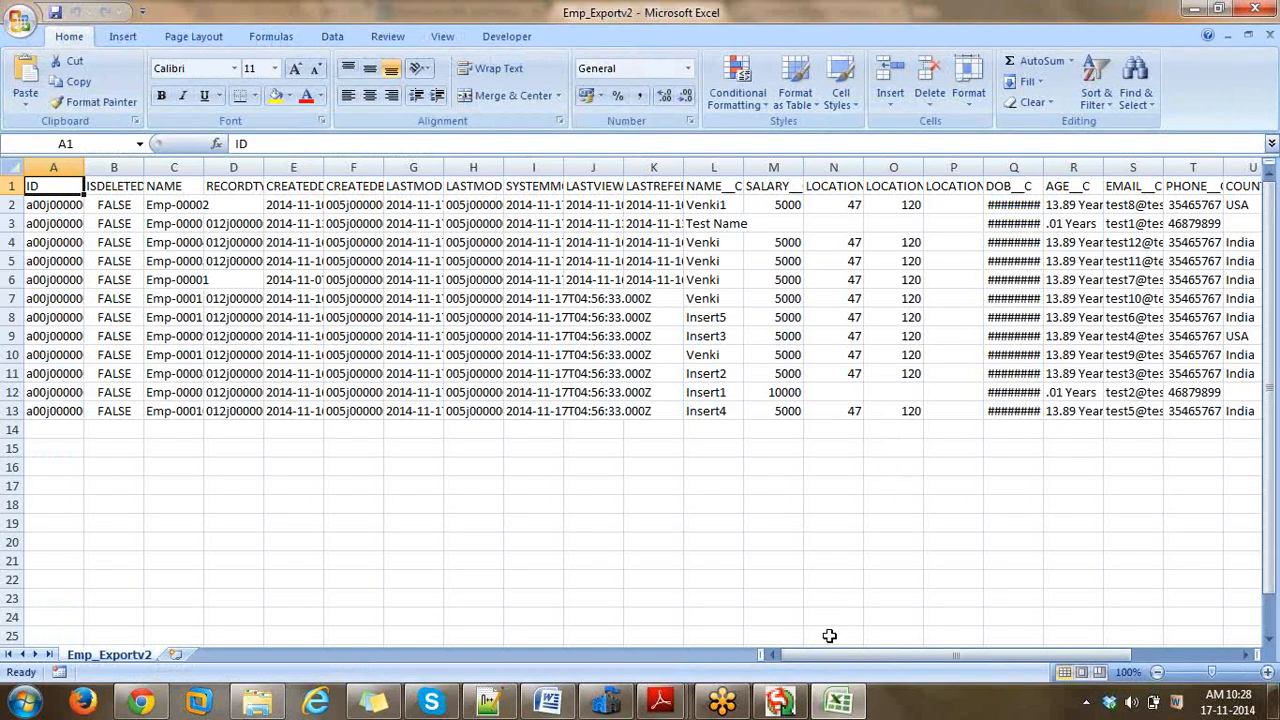
drag(829, 662, 1030, 218)
click(773, 167)
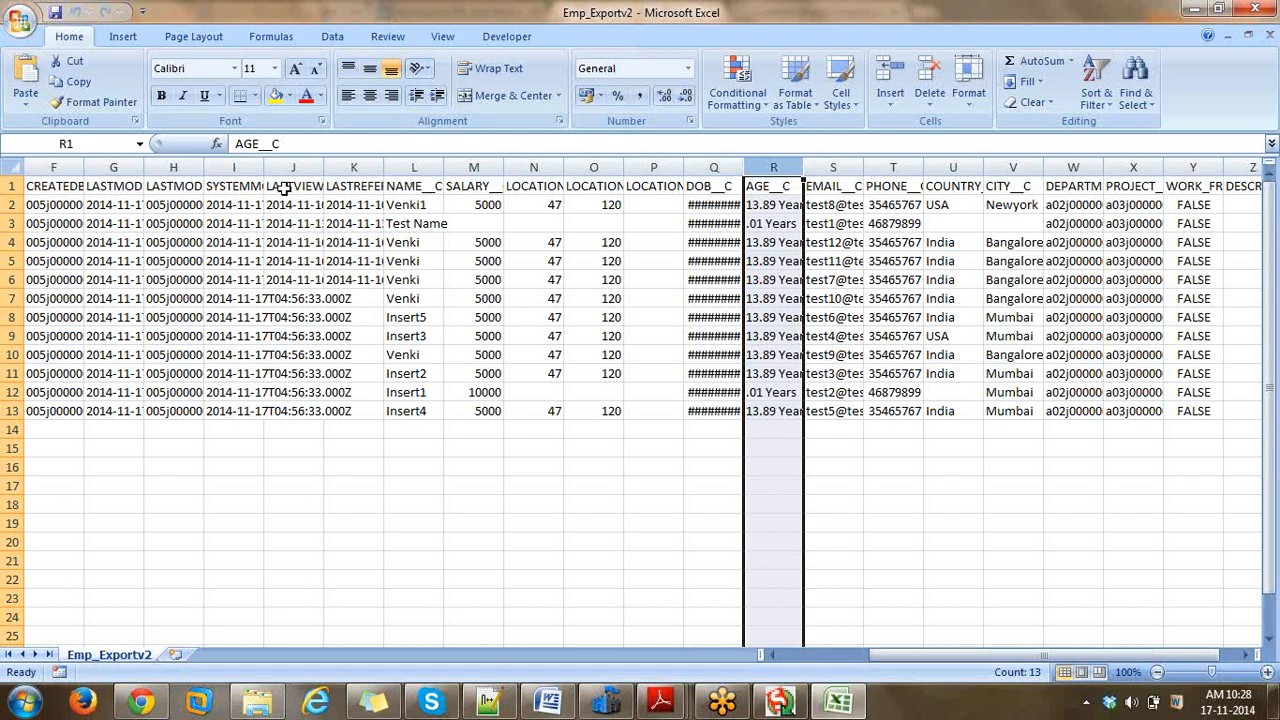
- Delete the CREATEDBYID, LASTMODIFIEDDATE, LASTMODIFIEDBYID and SYSTEMMODSTAMP columns
click(117, 167)
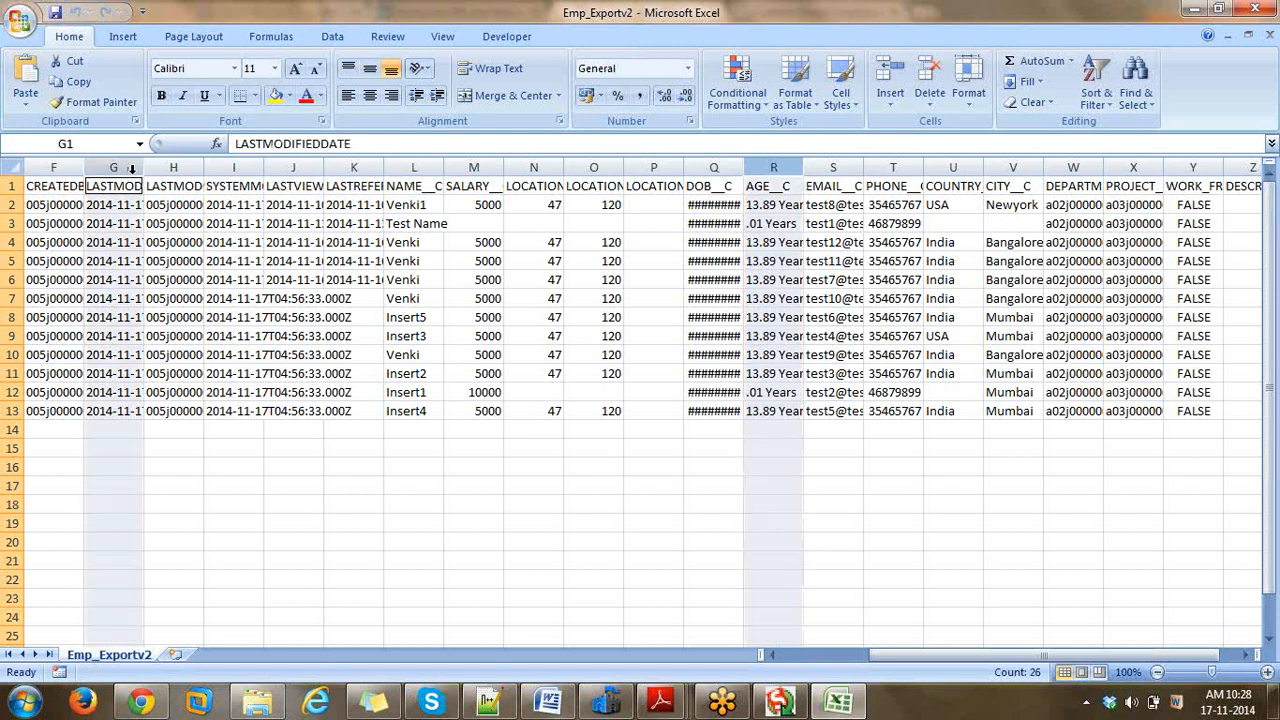
drag(173, 165, 218, 165)
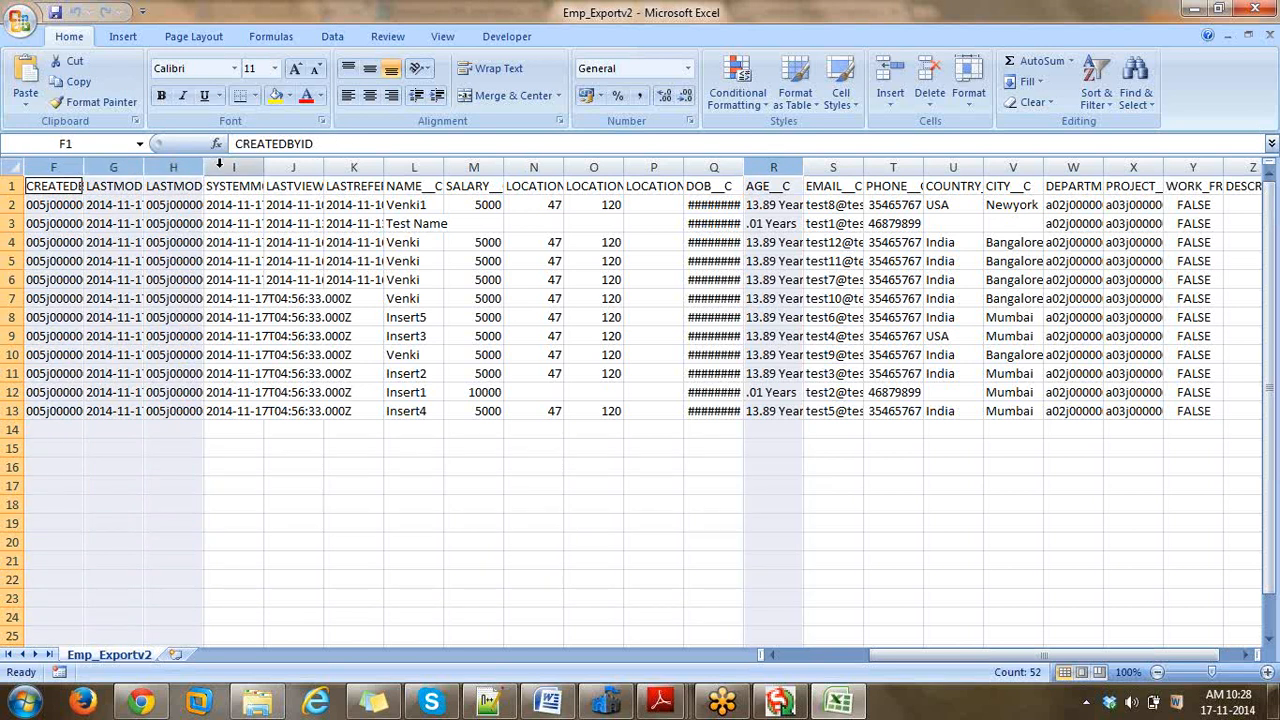
ctrl+click(219, 164)
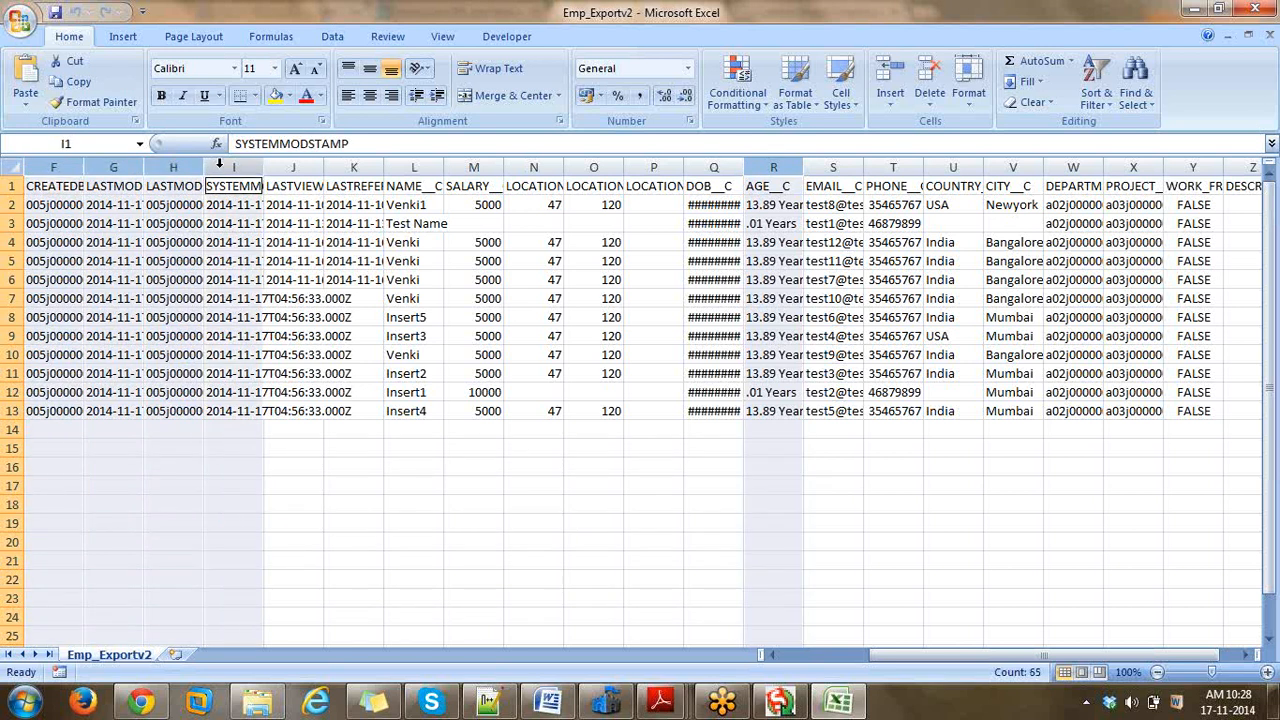
right_click(219, 164)
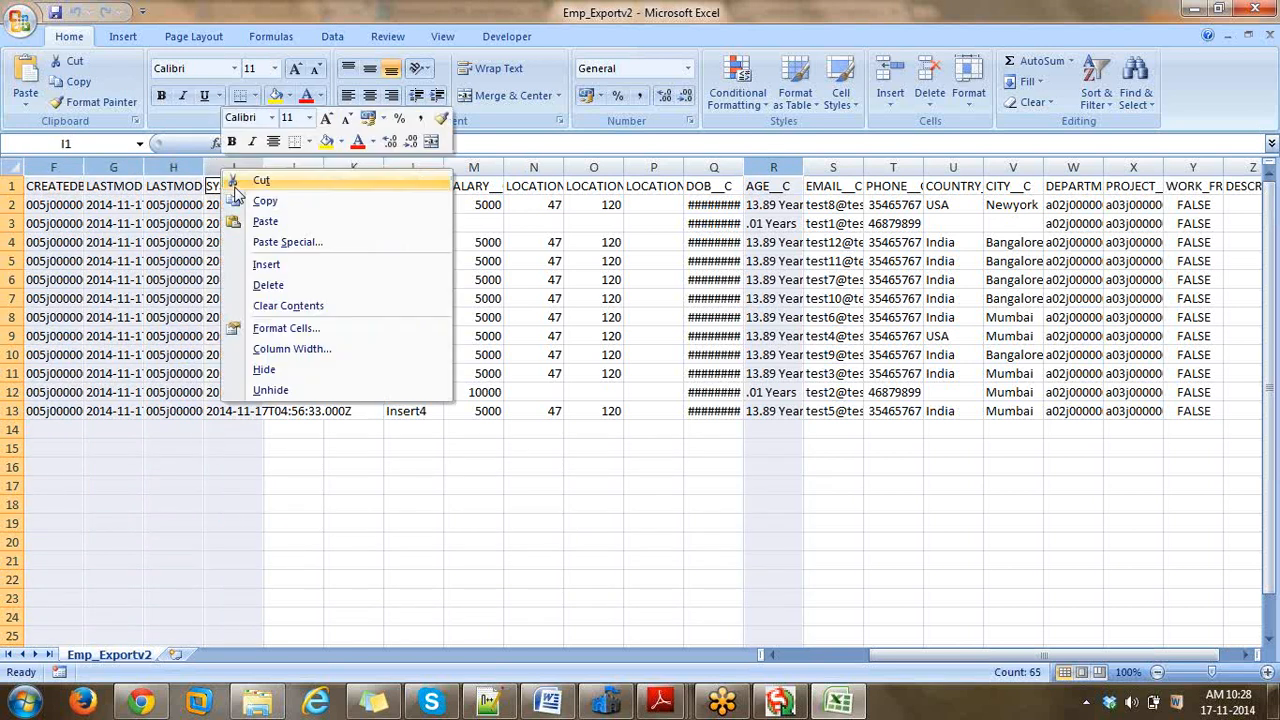
click(268, 284)
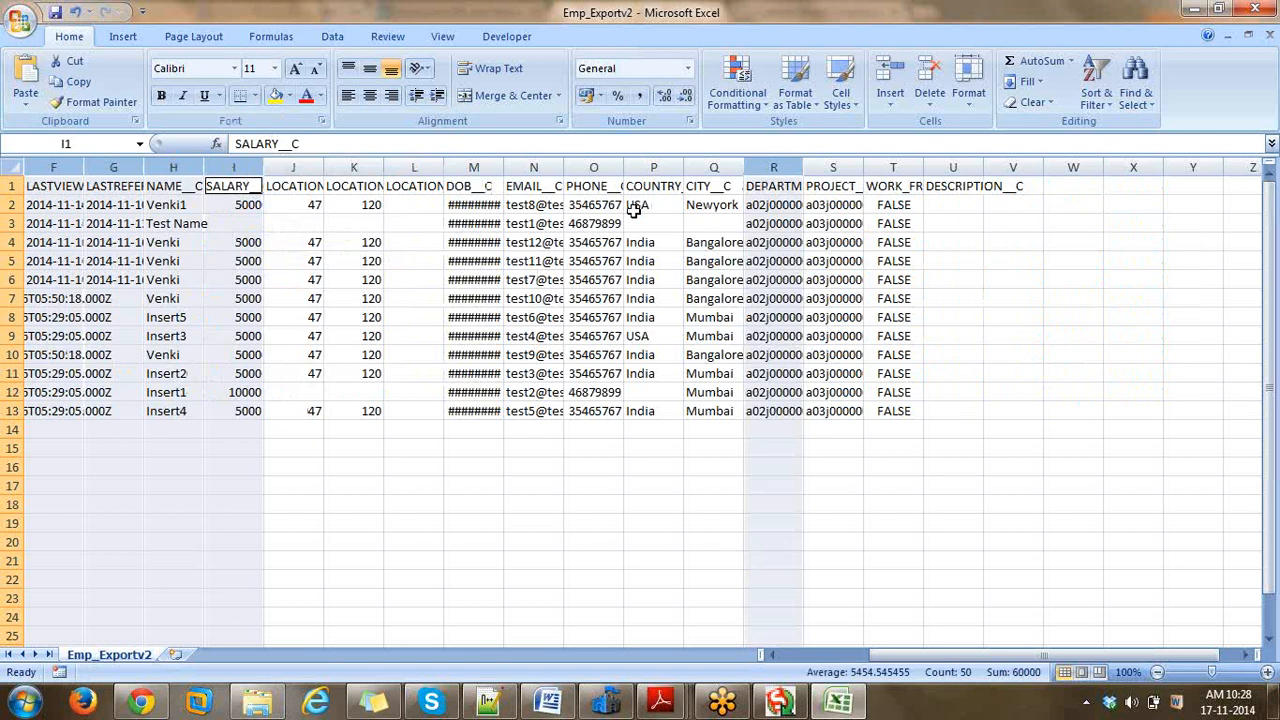
- Bring up Format Cells for the DOB__C column
right_click(473, 166)
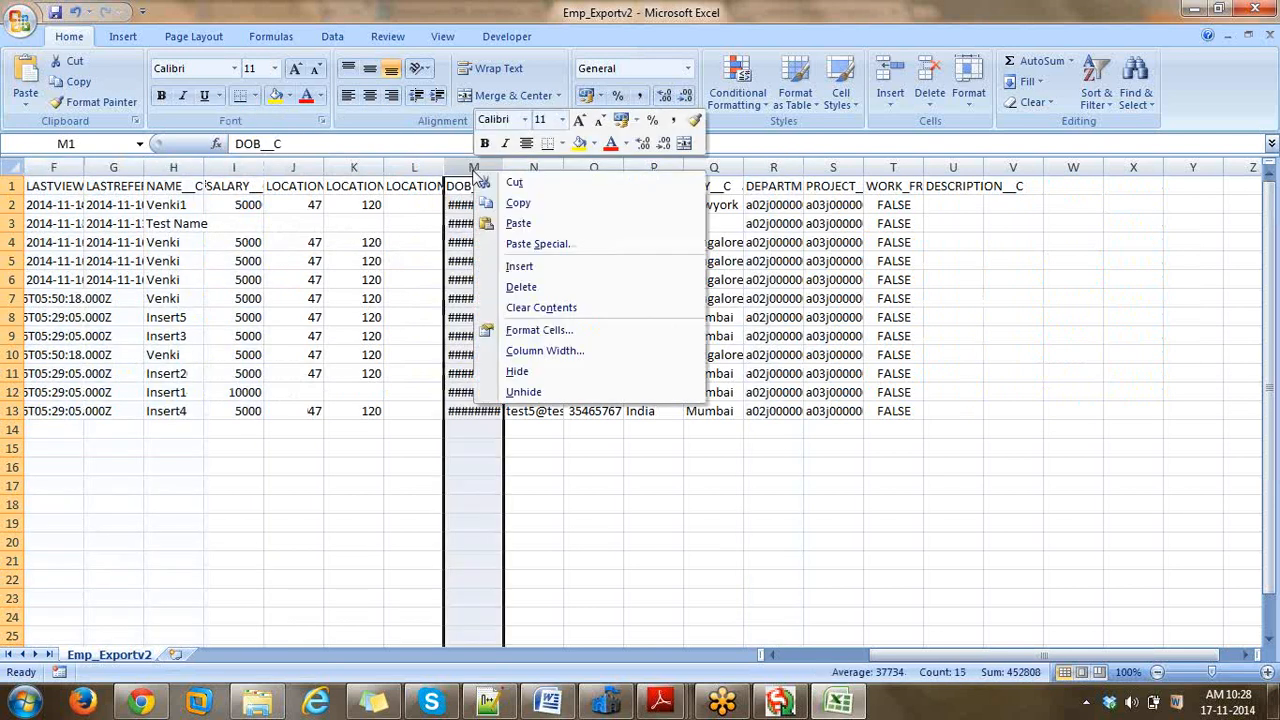
click(555, 331)
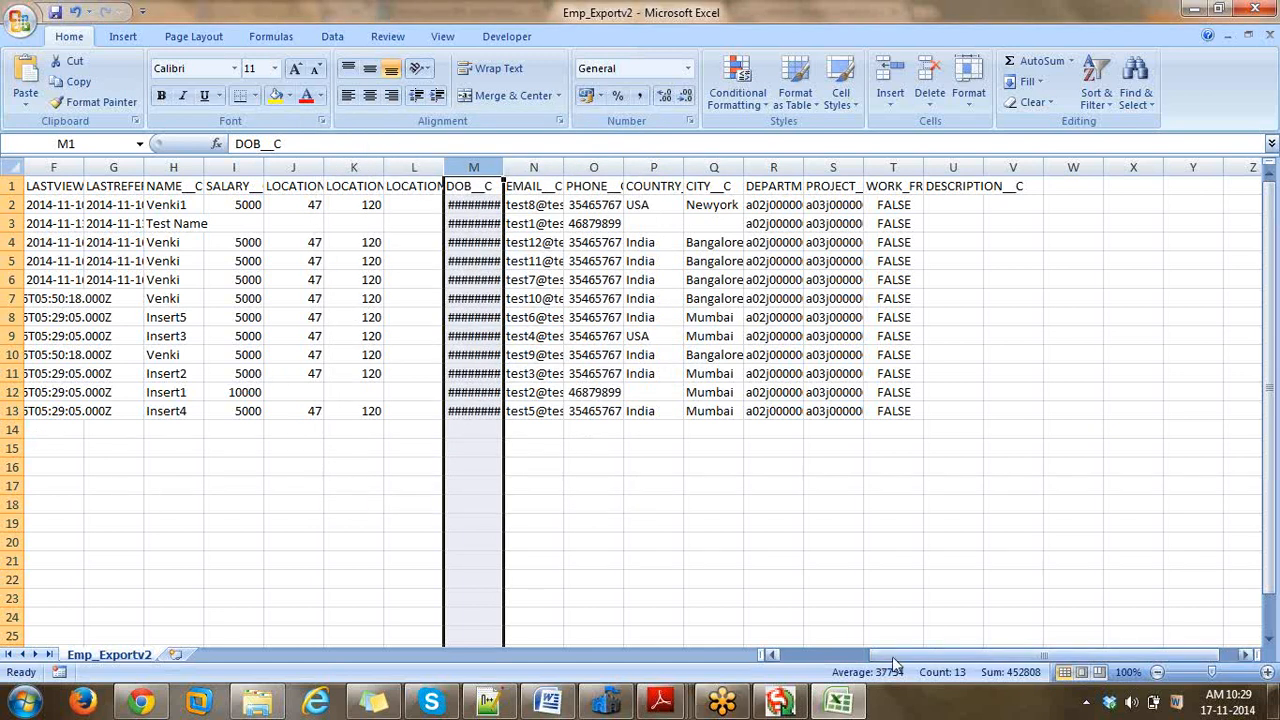
drag(893, 659, 810, 660)
- Copy the Insert2, Insert1 and Insert4 rows 11–13 into rows 14–16
click(13, 411)
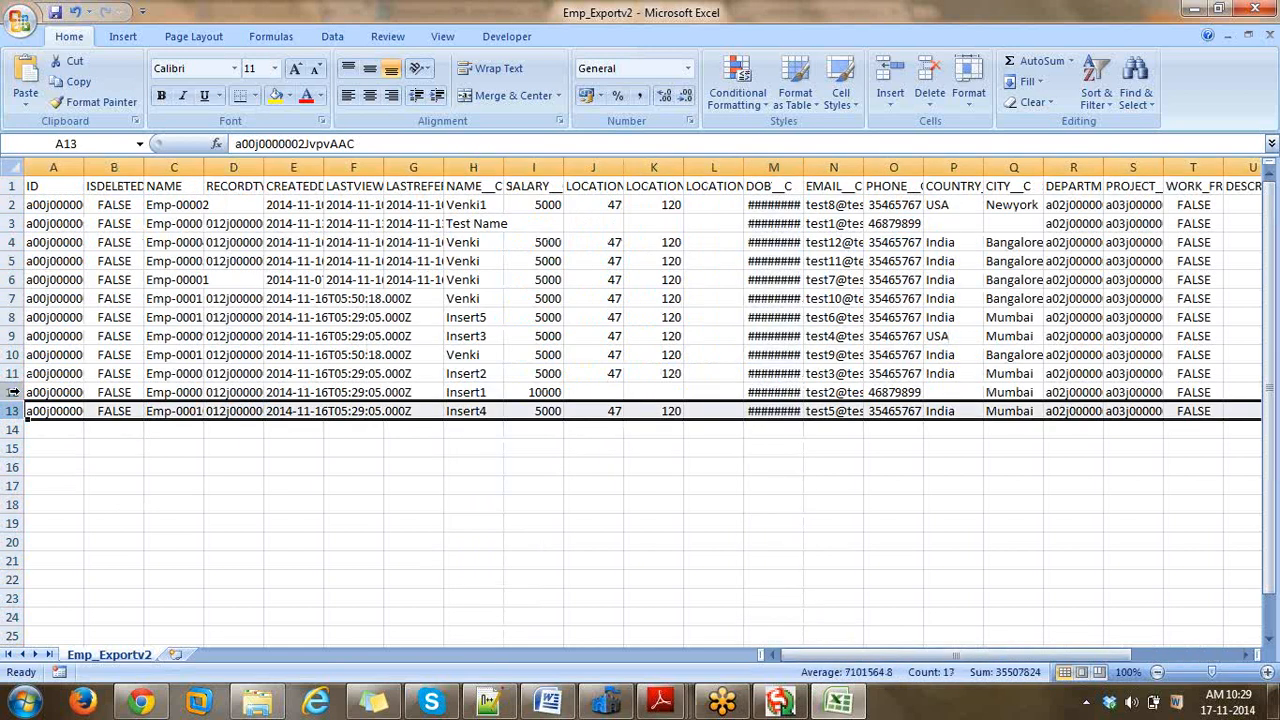
shift+click(13, 392)
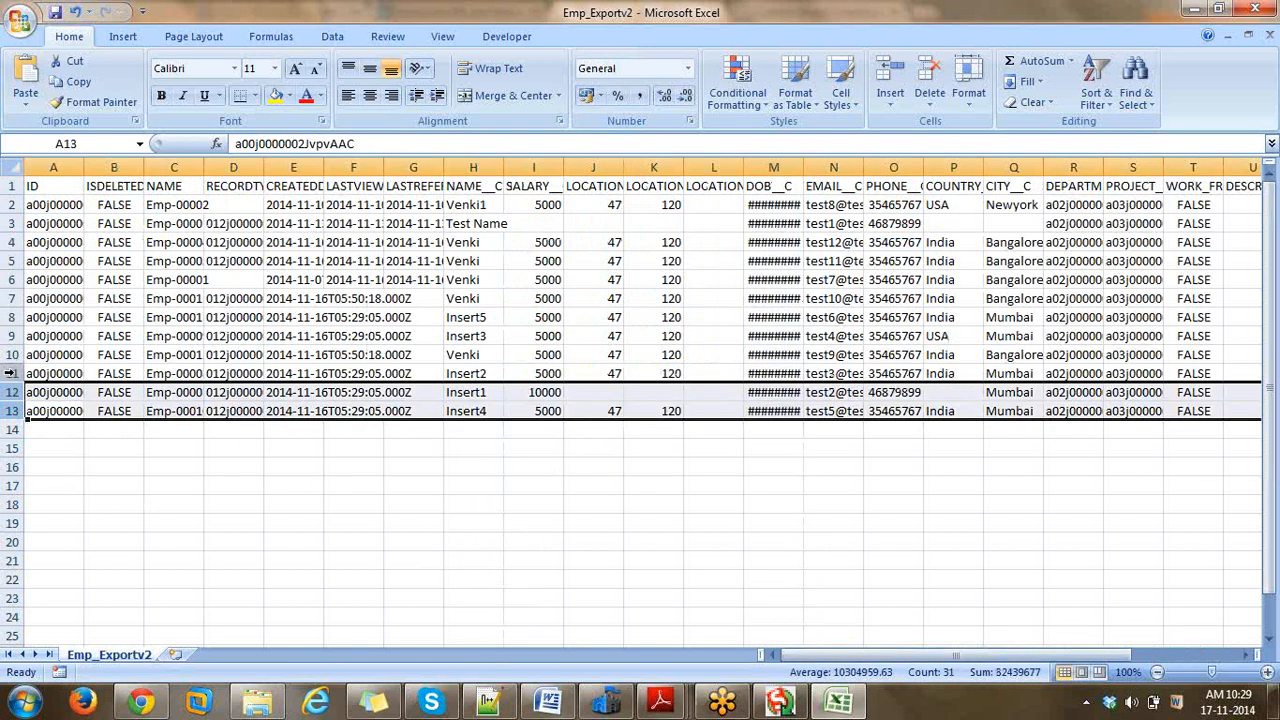
click(12, 373)
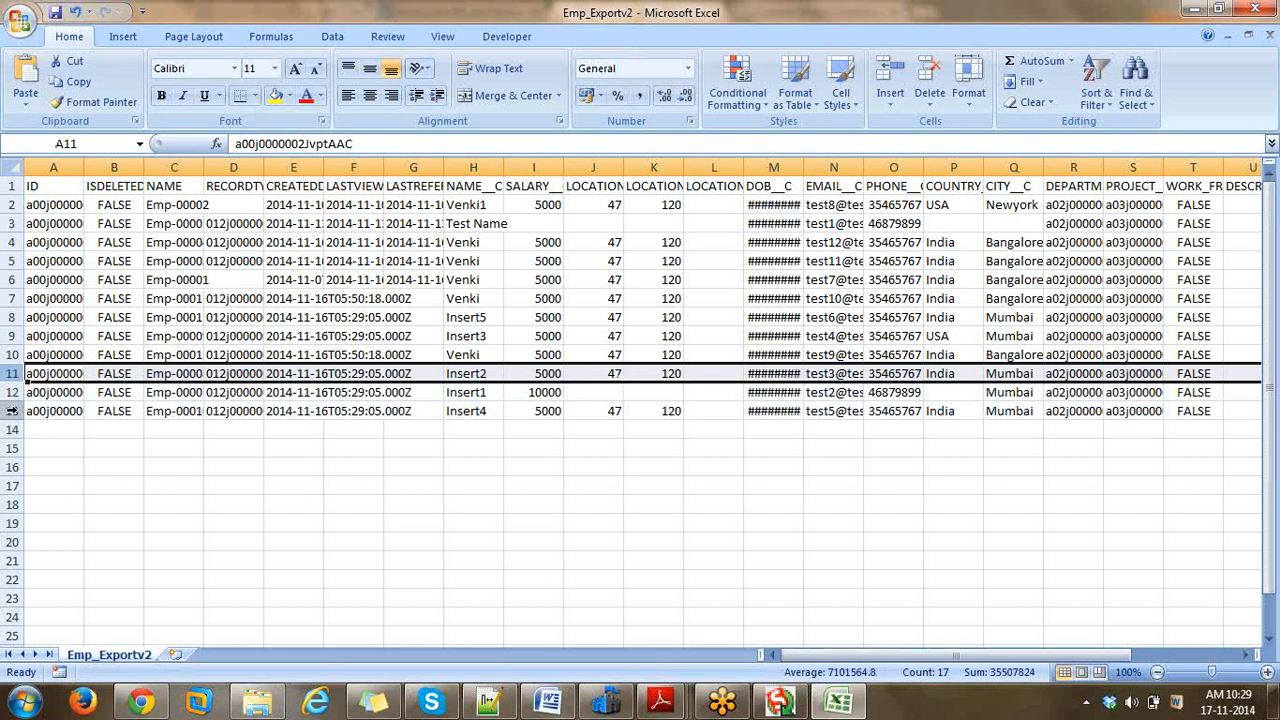
shift+click(13, 411)
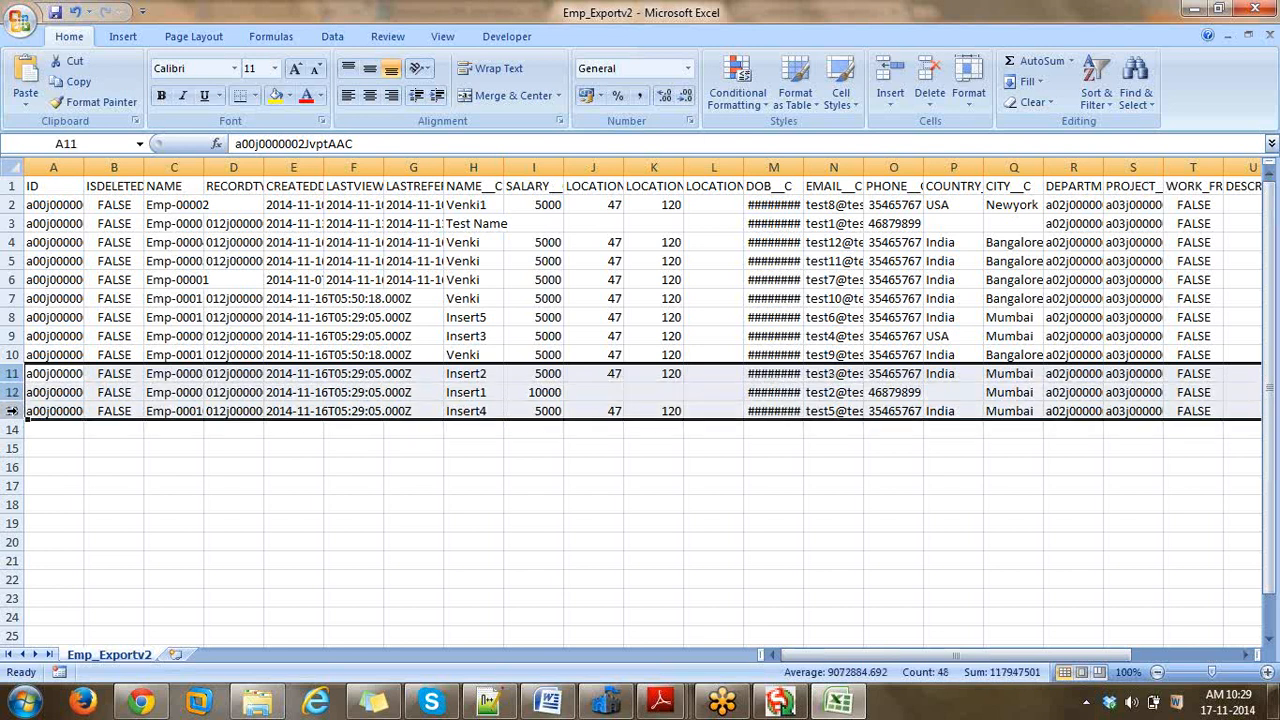
key(ctrl+c)
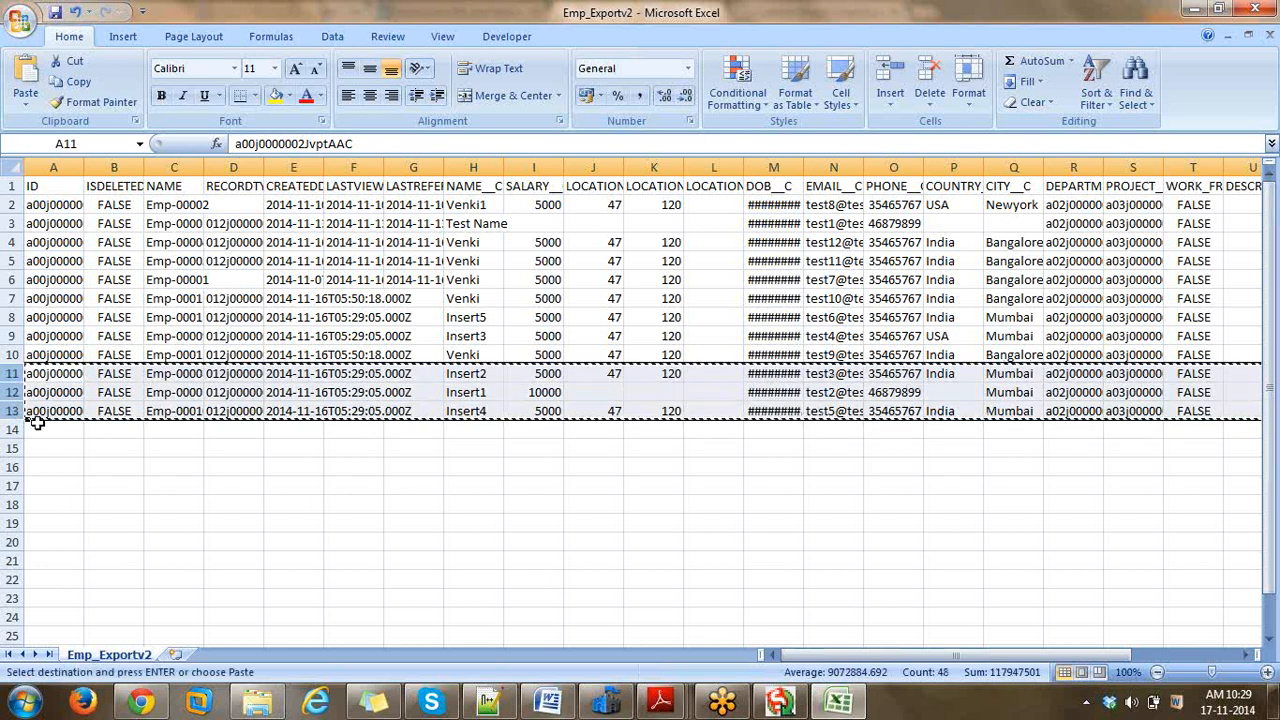
click(35, 425)
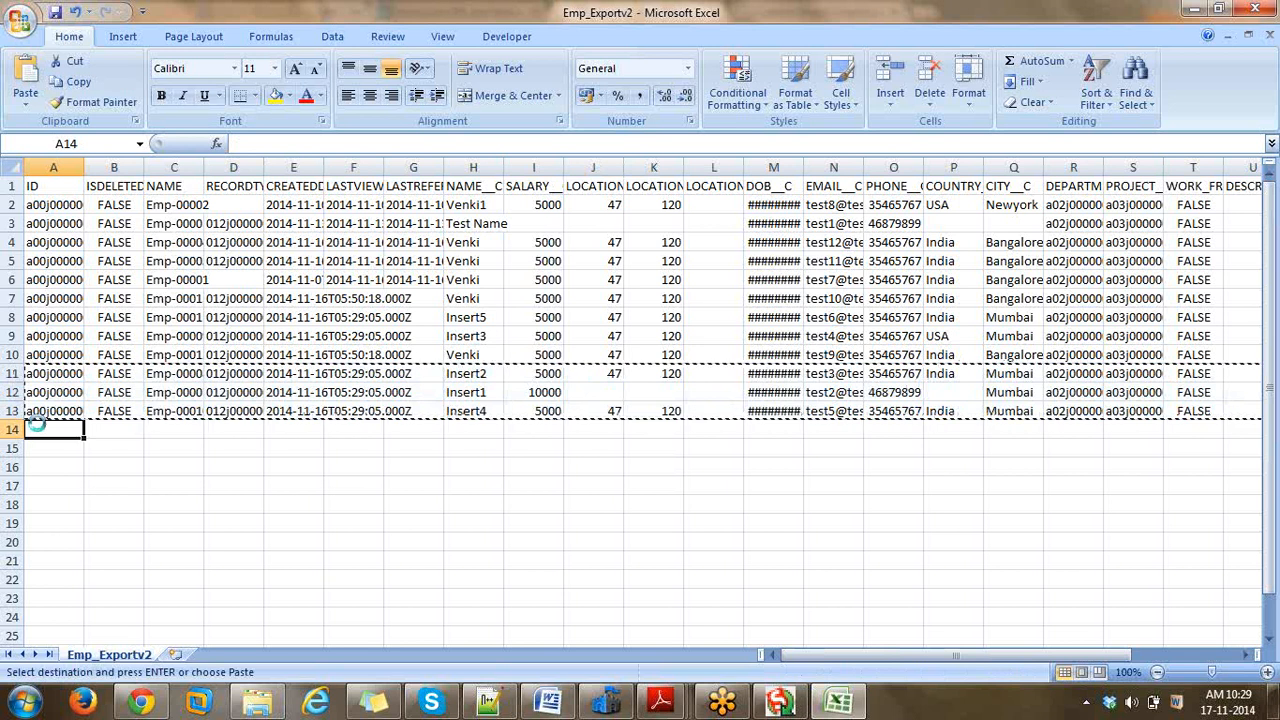
key(ctrl+v)
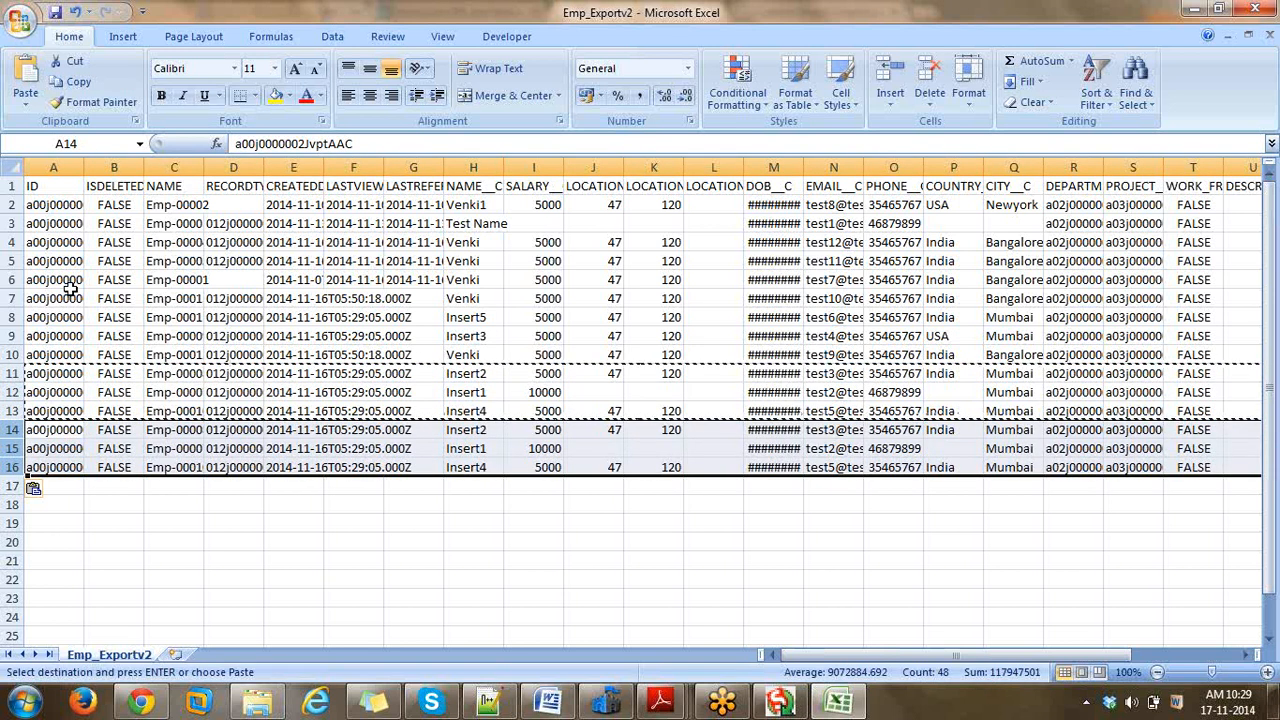
- Delete the ID column and widen EMAIL__C to show full addresses
click(52, 165)
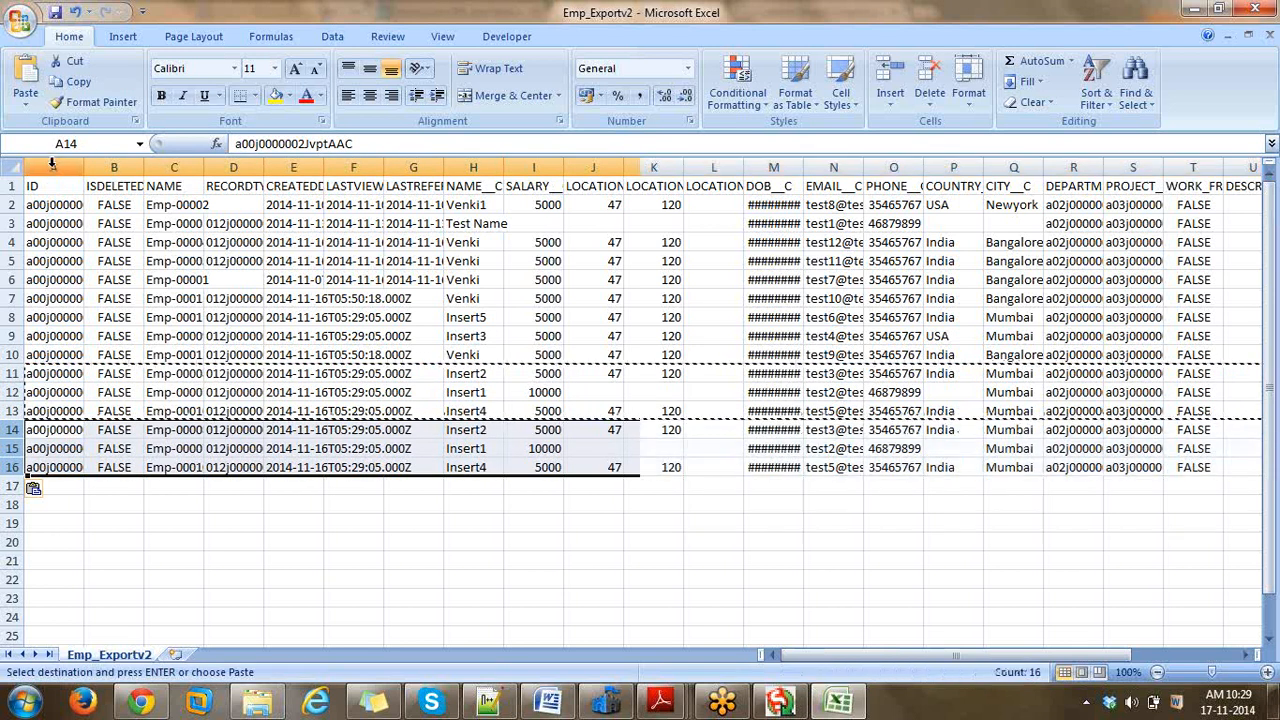
right_click(52, 165)
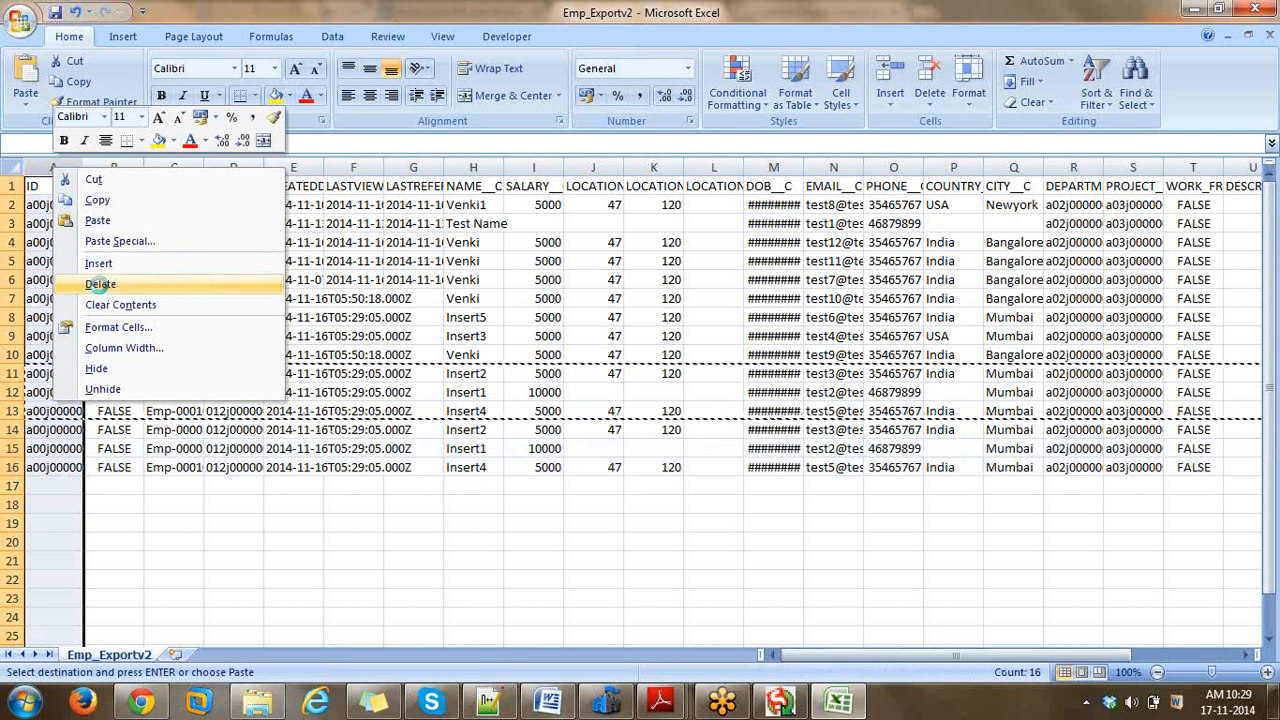
click(100, 284)
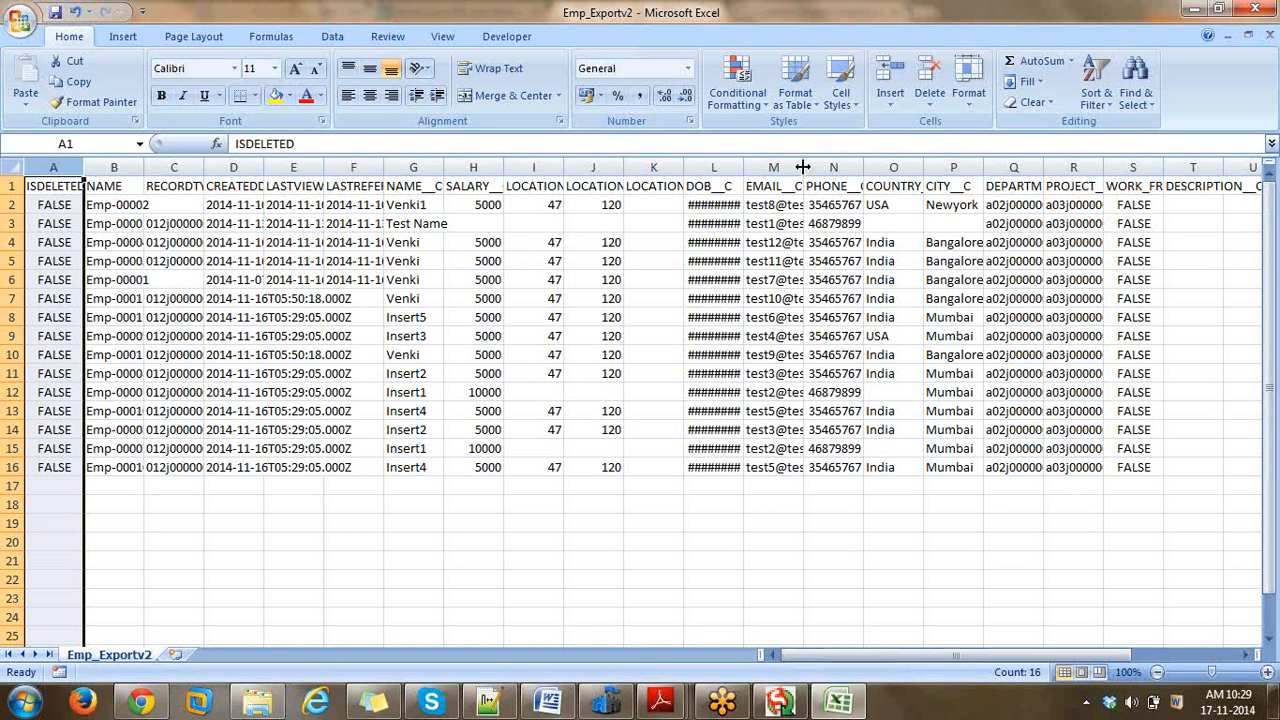
drag(802, 167, 876, 170)
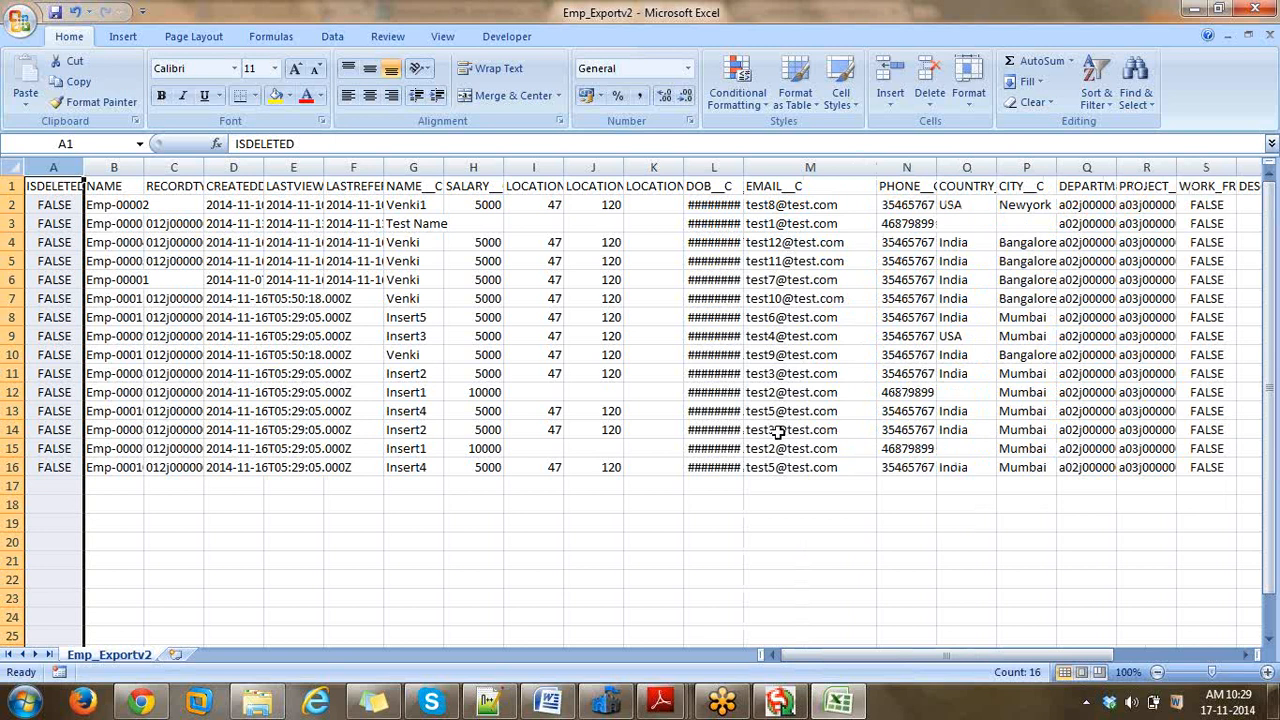
click(778, 432)
double_click(778, 430)
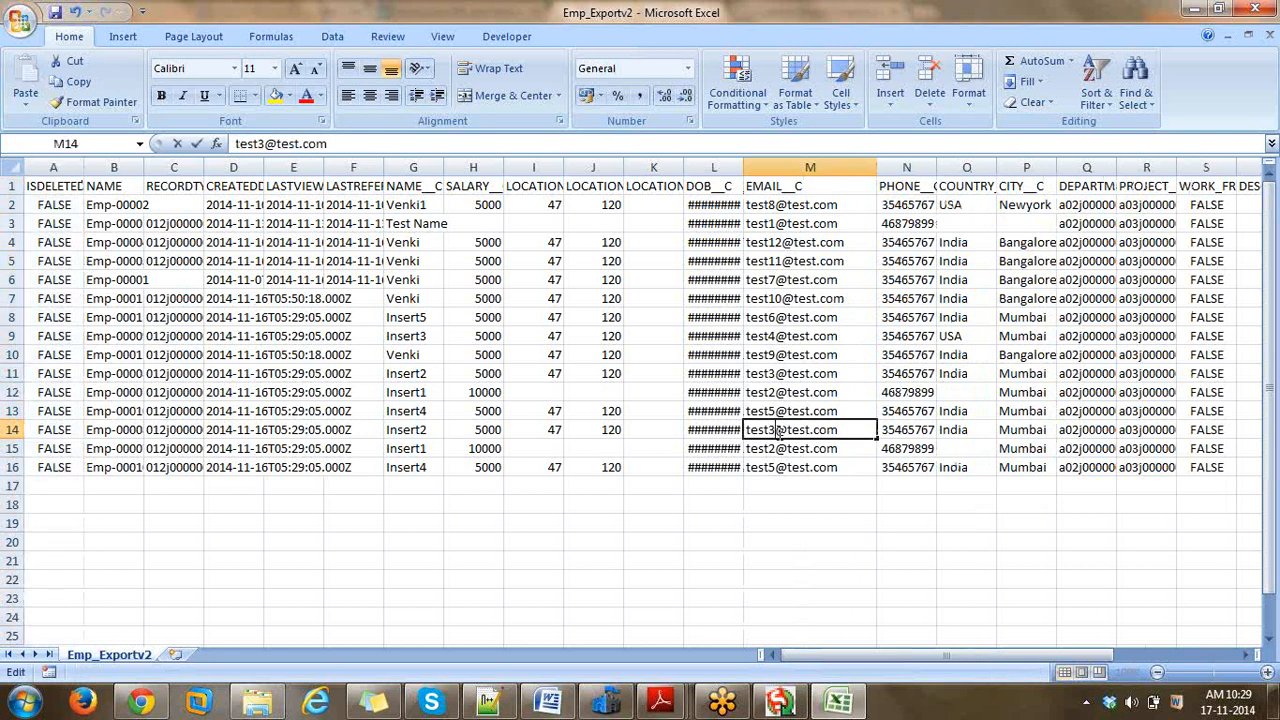
key(BackSpace)
text(18)
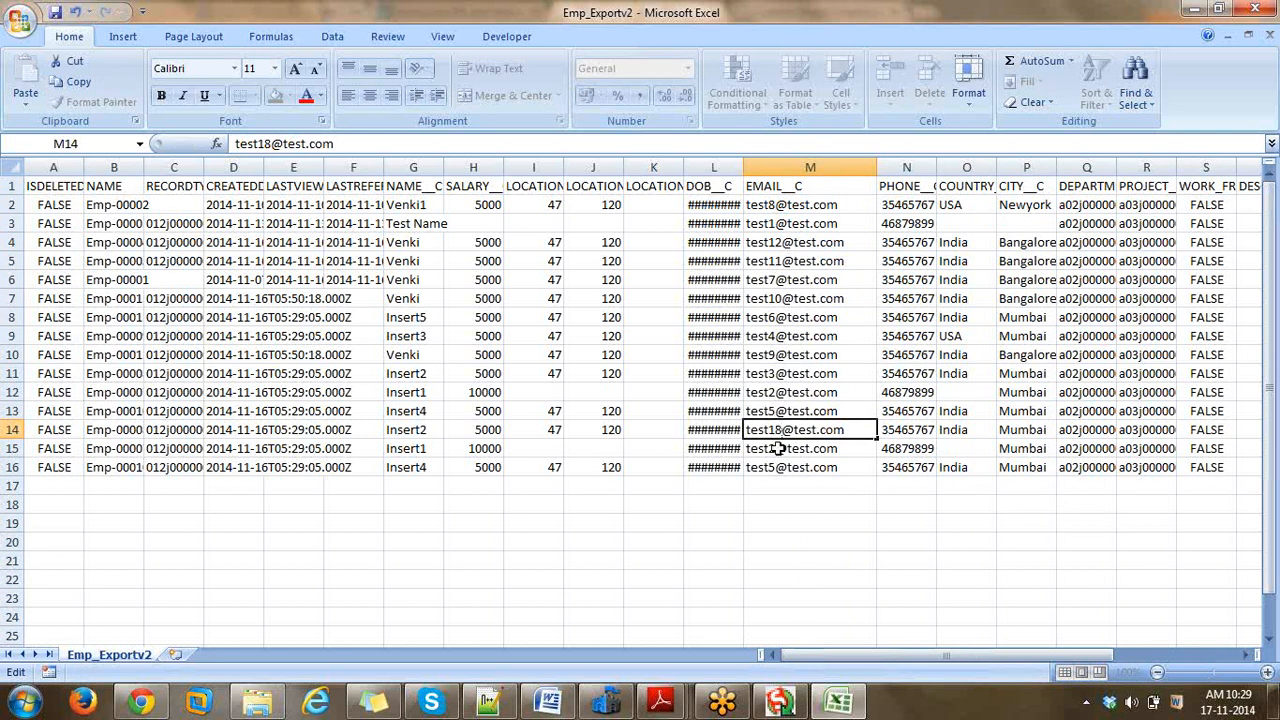
click(778, 448)
double_click(778, 448)
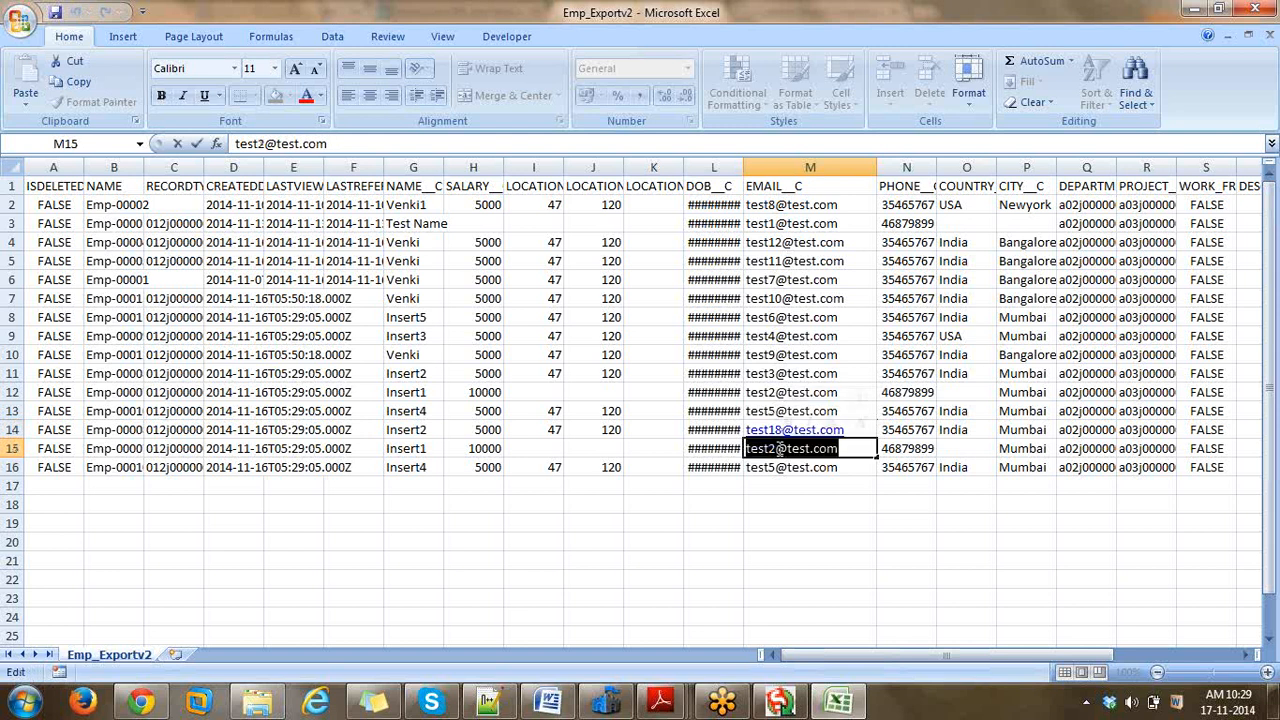
click(778, 449)
key(BackSpace)
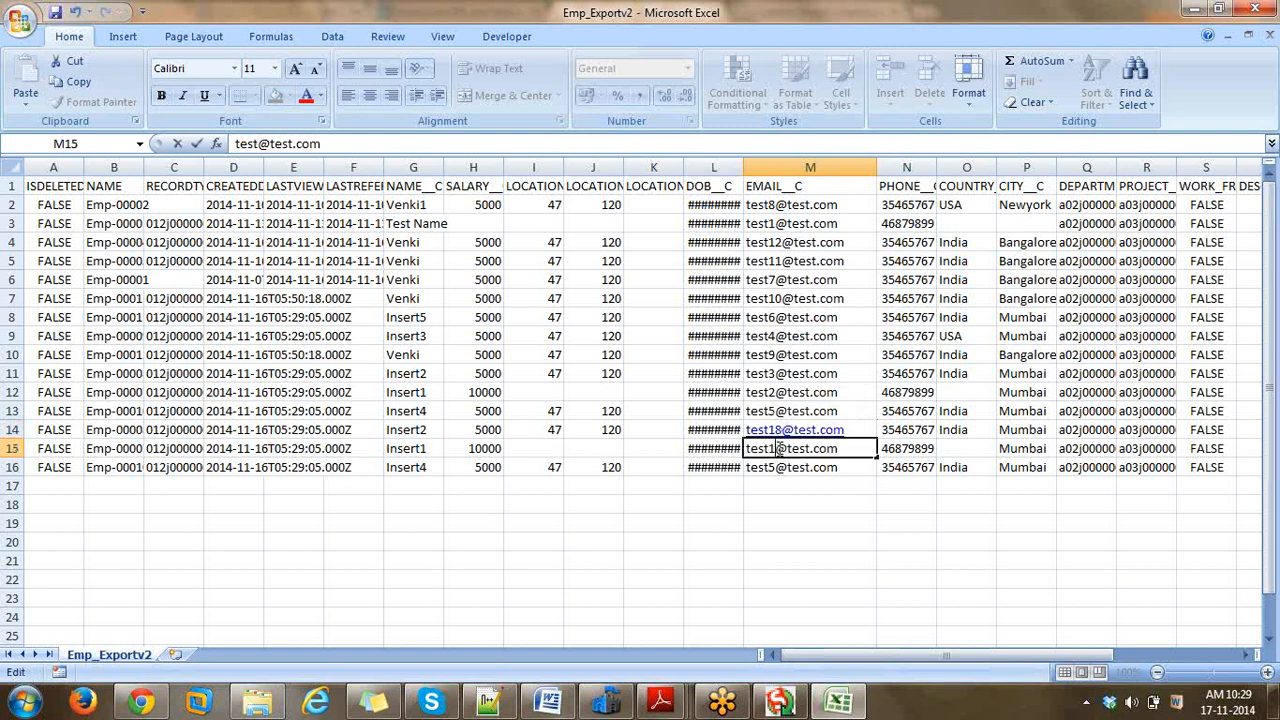
text(19)
click(791, 496)
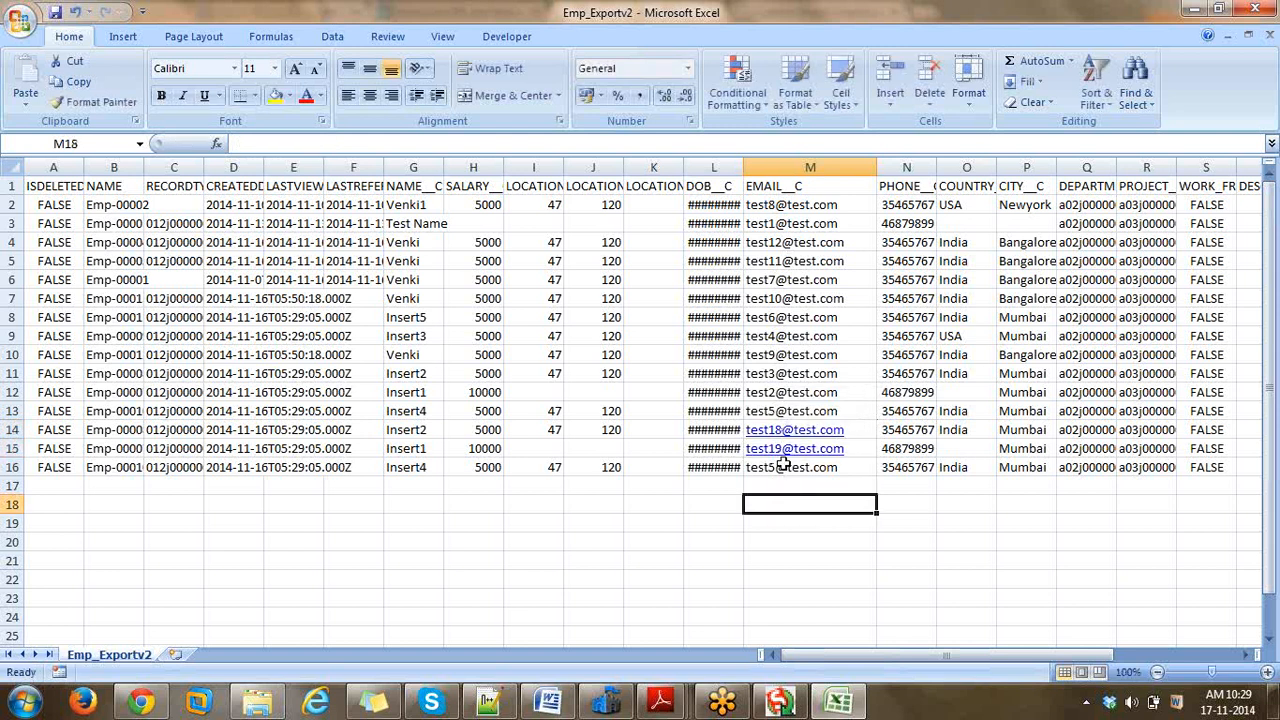
click(780, 467)
double_click(780, 467)
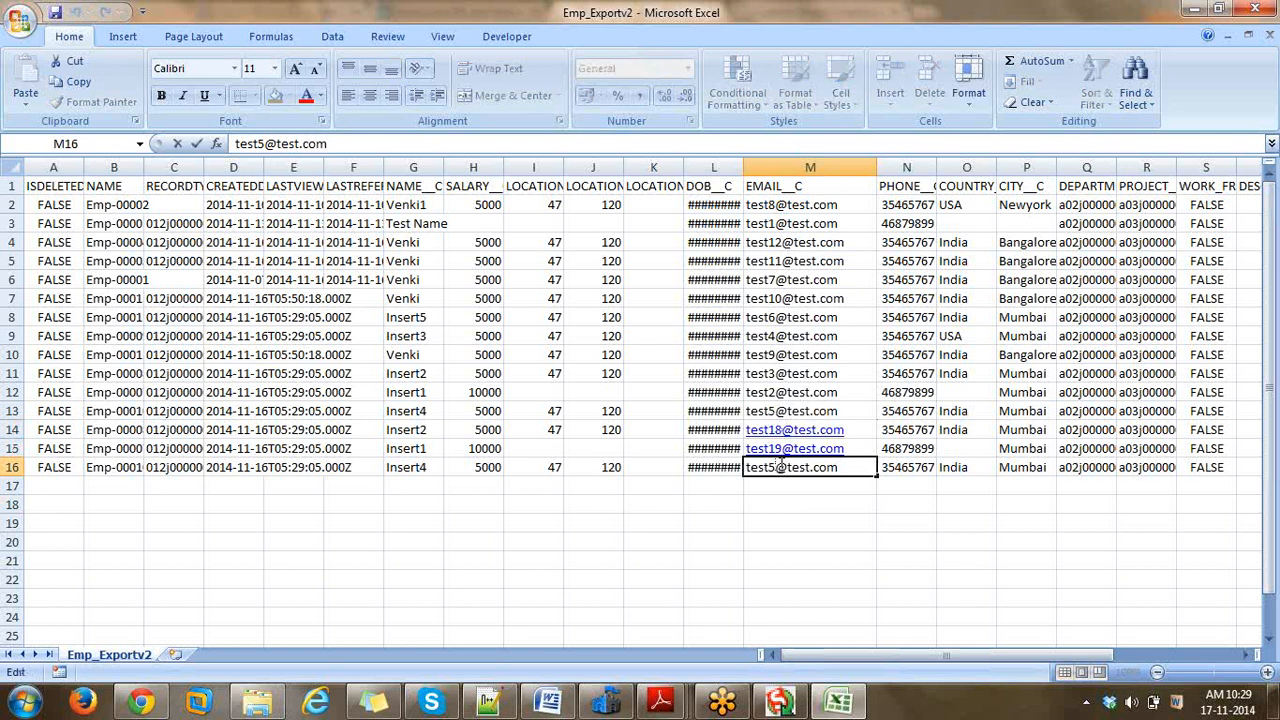
key(BackSpace)
text(19)
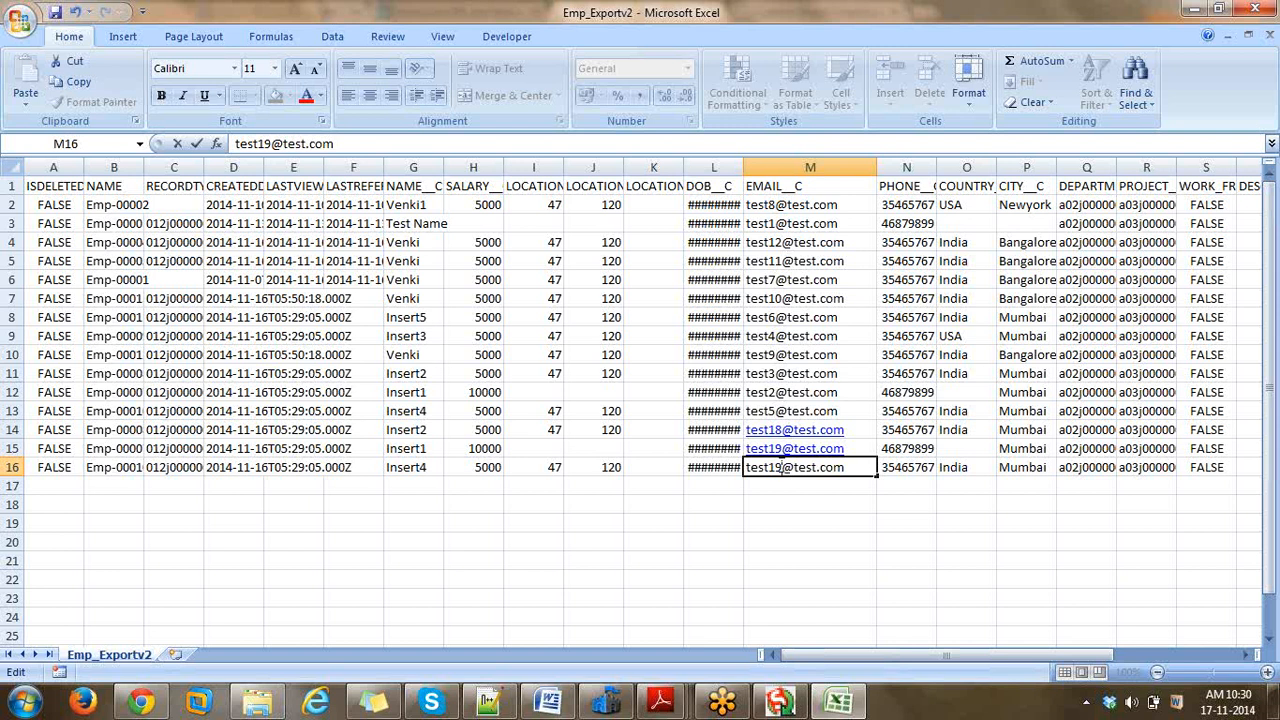
click(786, 303)
- Save the file in CSV format and switch back to Data Loader
click(58, 14)
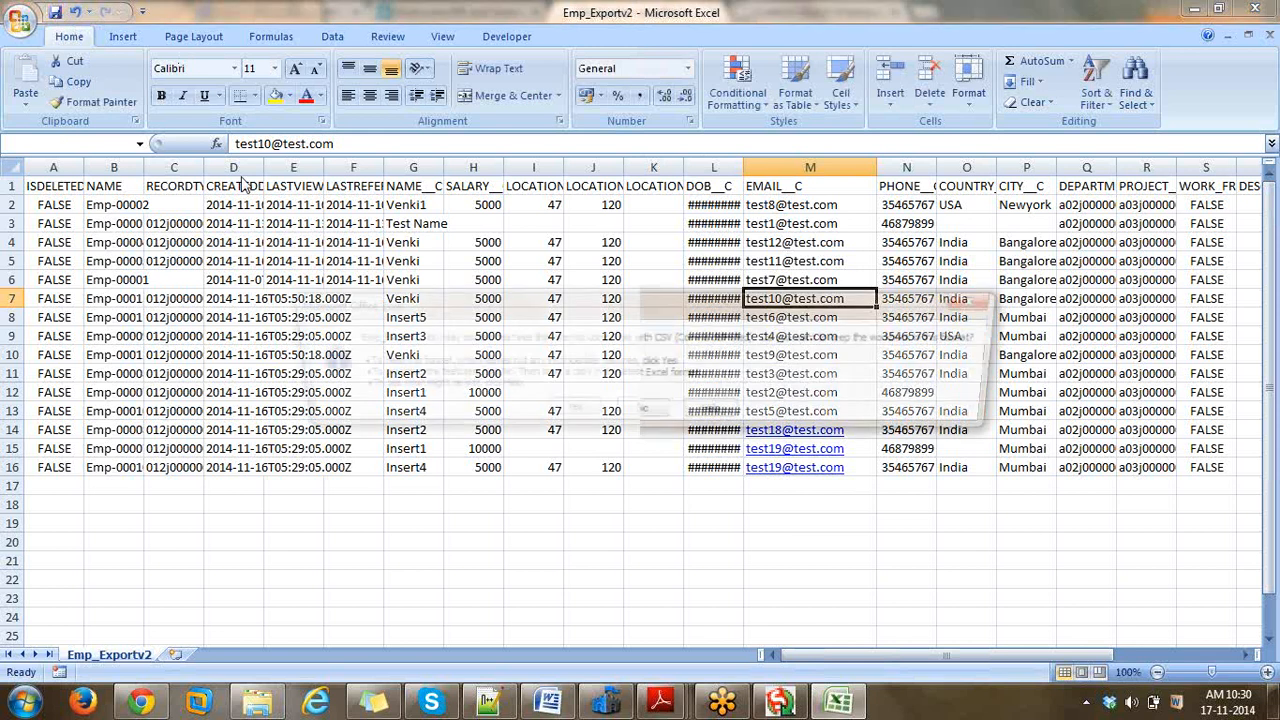
click(576, 407)
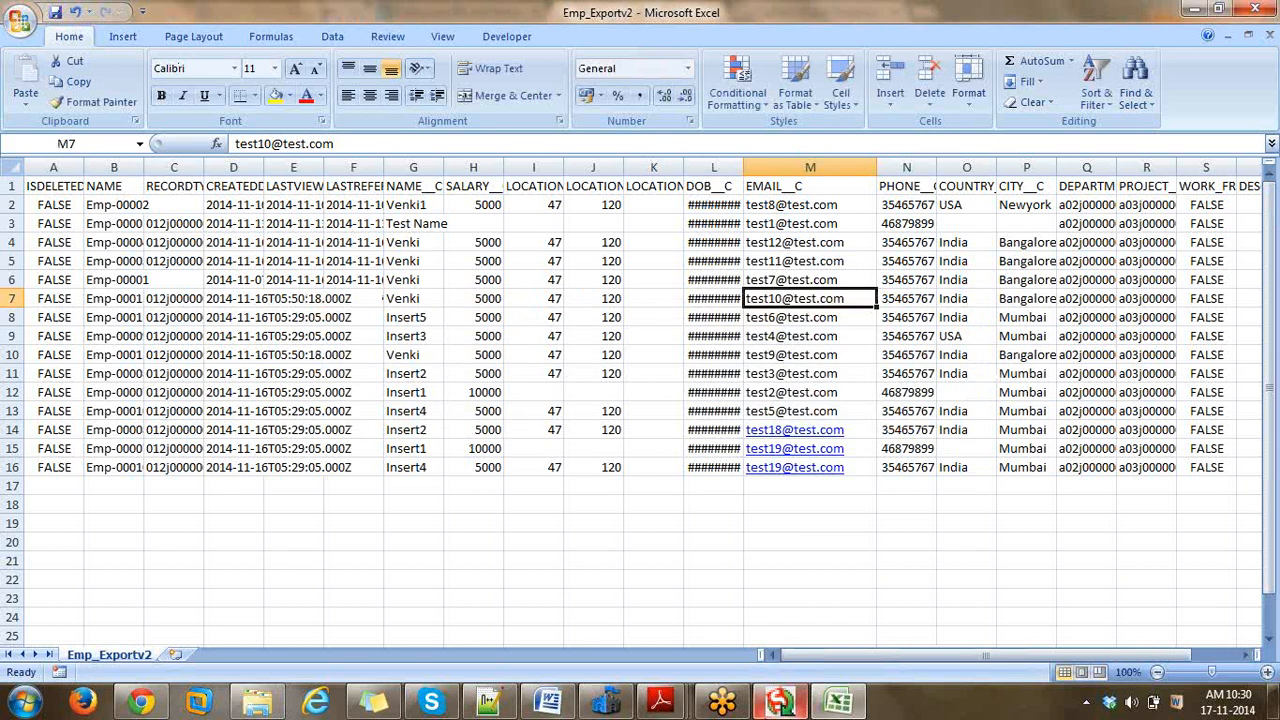
click(776, 705)
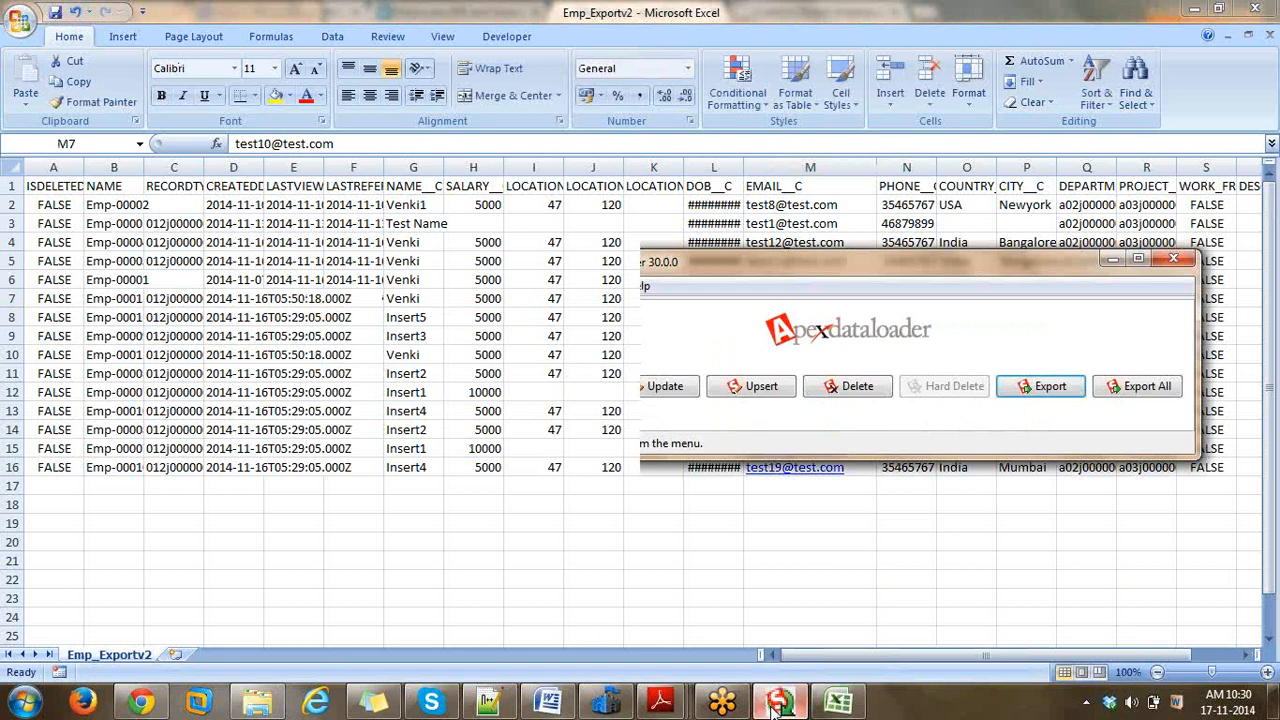
- Upsert Emp_Exportv2's 15 records into Employee__c matched on Email__c, advancing to Mapping
click(766, 387)
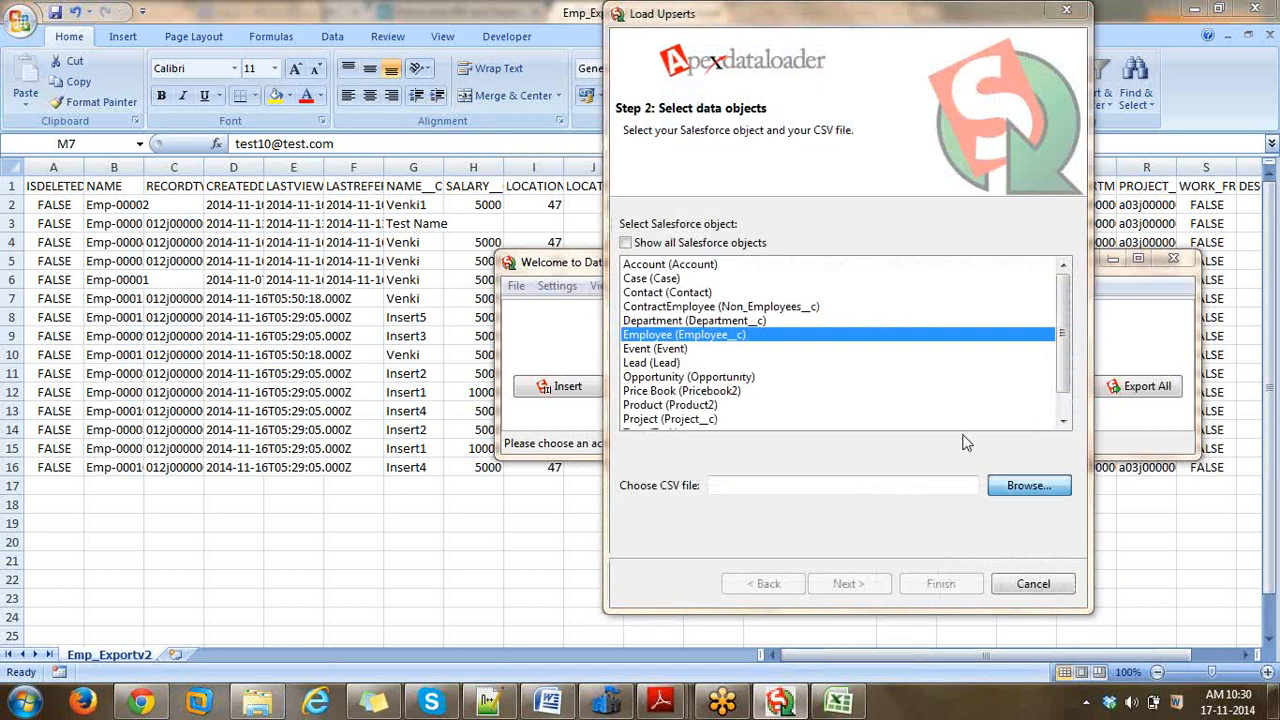
click(1029, 485)
click(777, 174)
click(1089, 446)
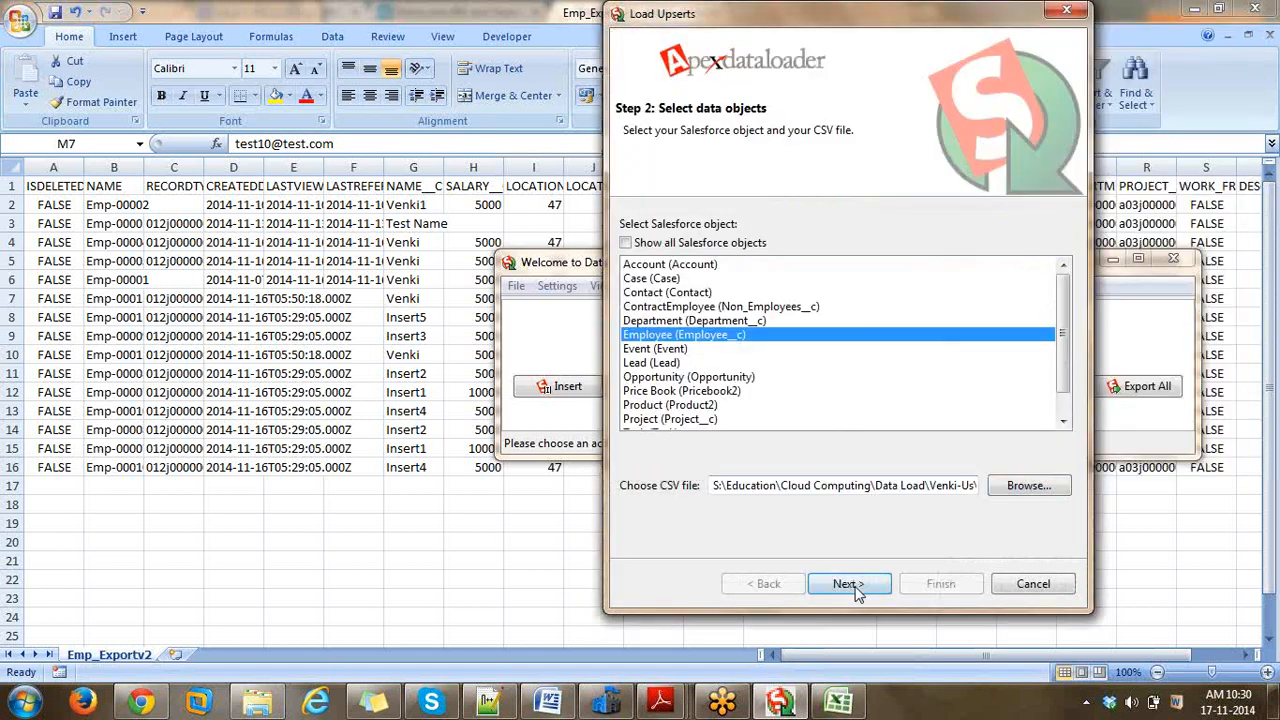
click(849, 584)
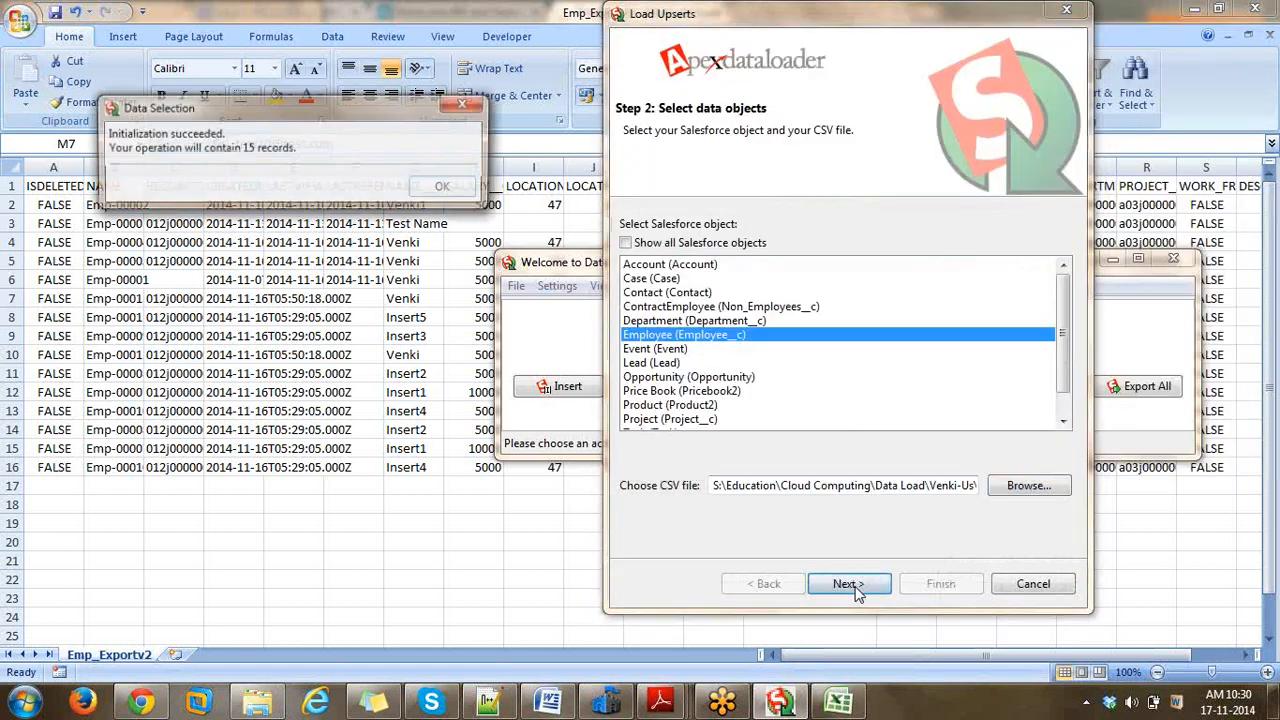
click(446, 188)
click(710, 295)
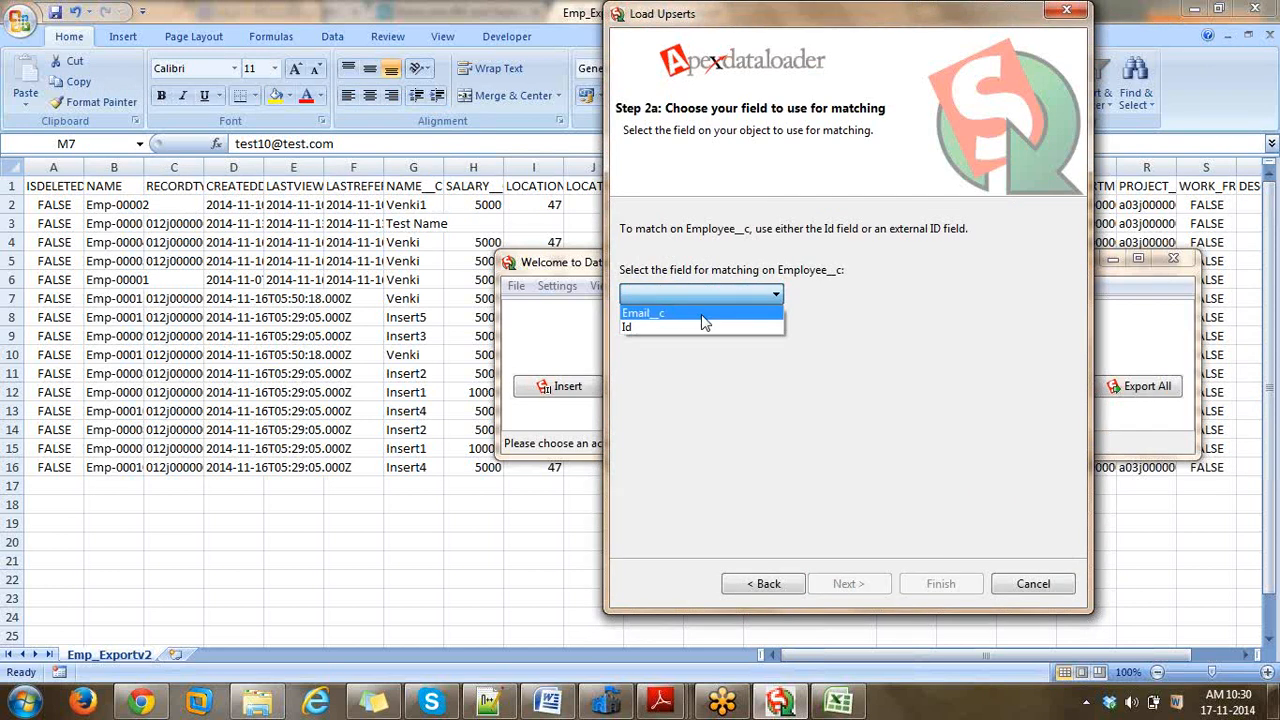
click(702, 316)
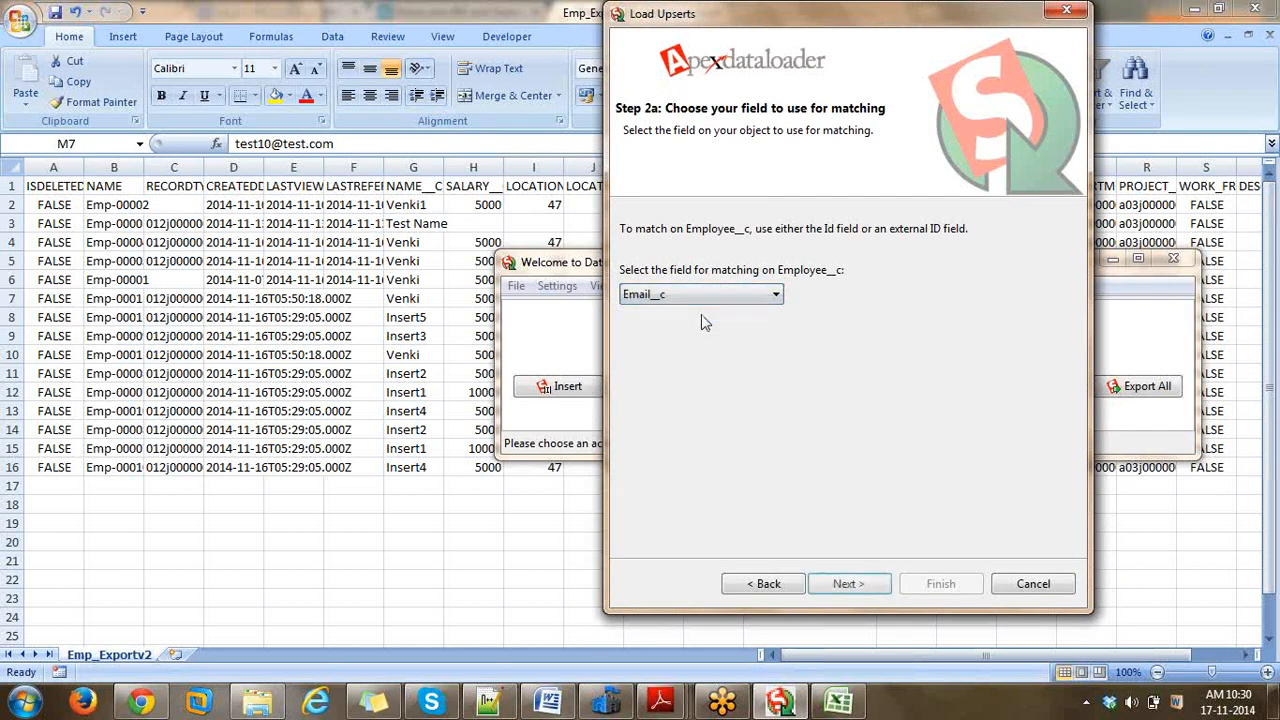
click(848, 585)
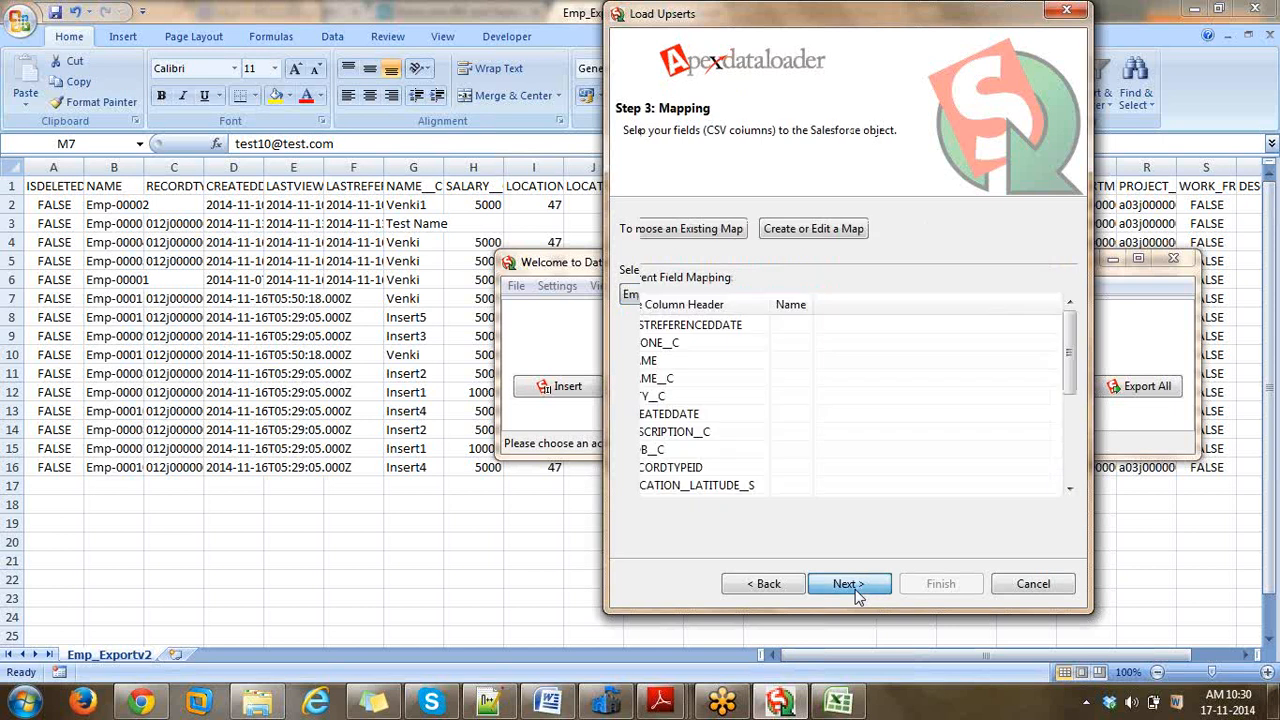
- Auto-match CSV columns to Employee__c fields, then run the upsert with output to the Logs directory
click(795, 238)
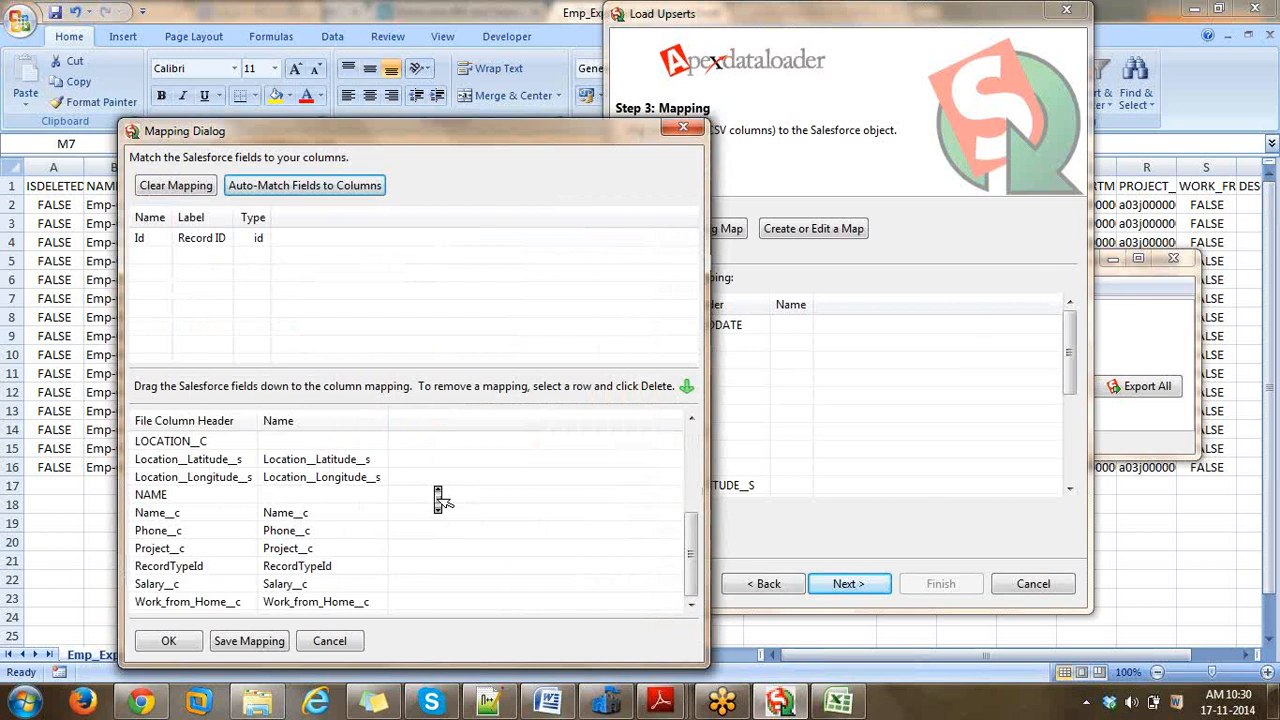
click(185, 641)
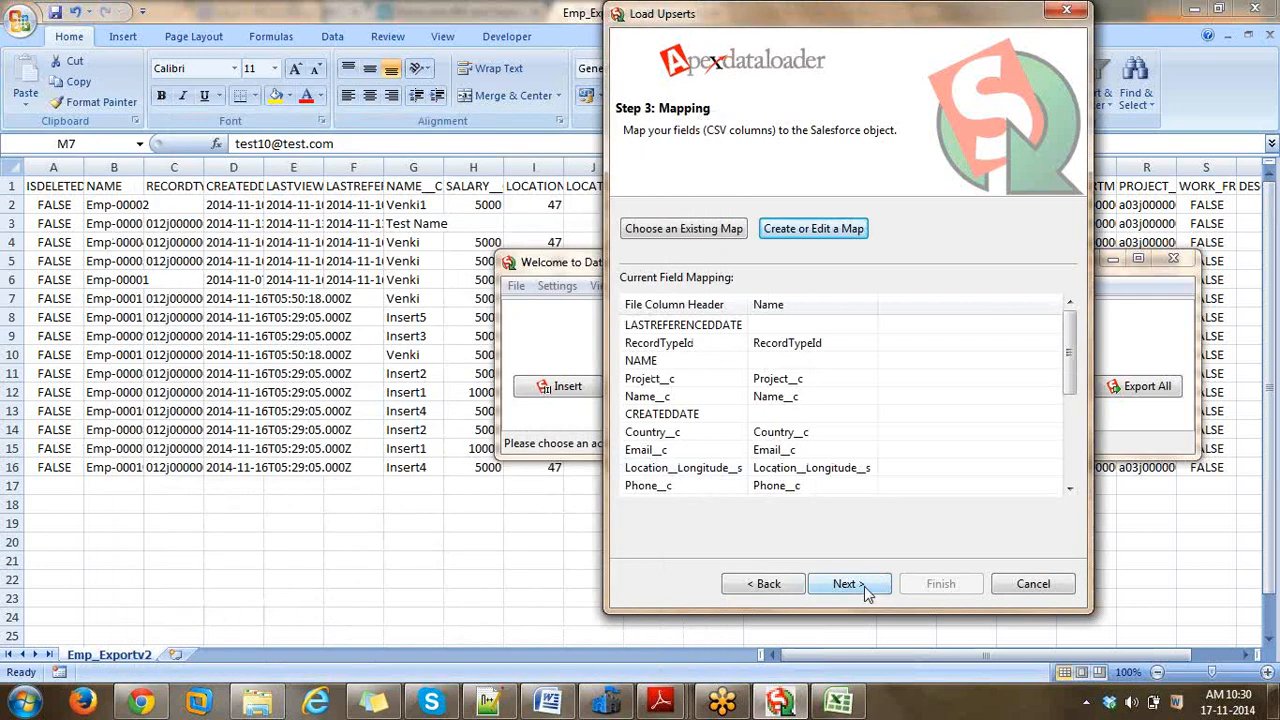
click(847, 584)
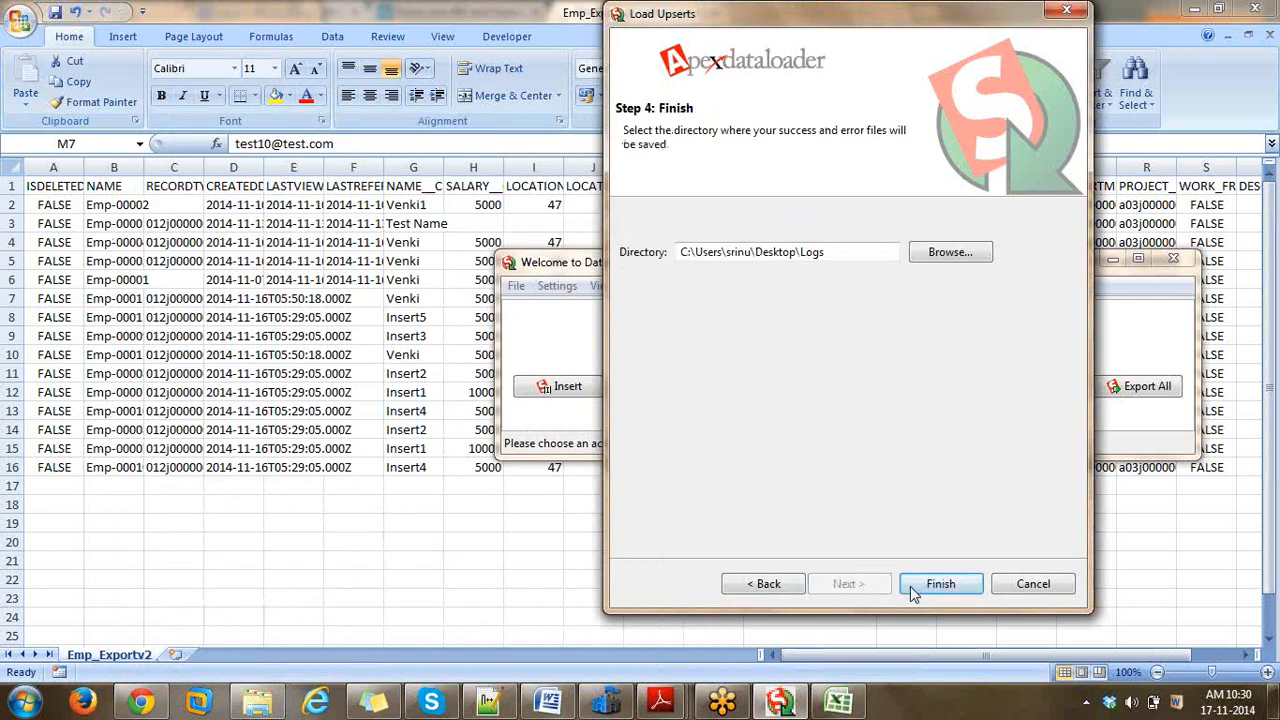
click(930, 590)
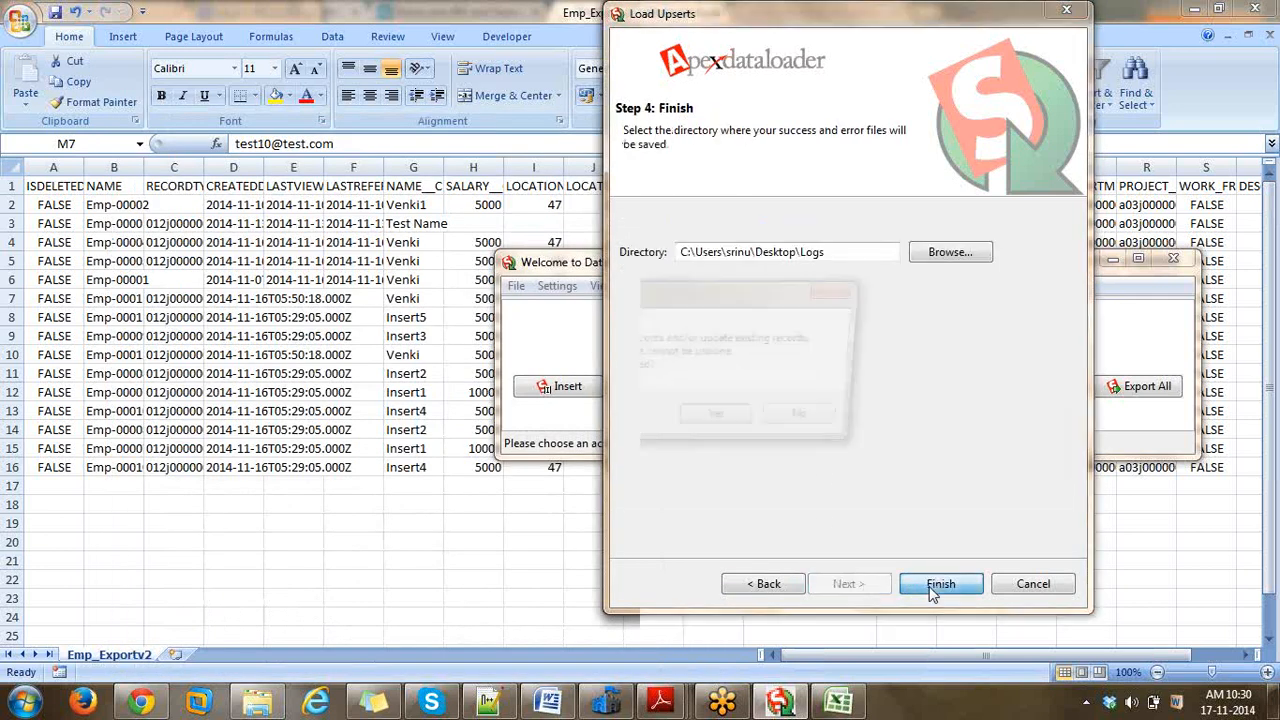
click(727, 422)
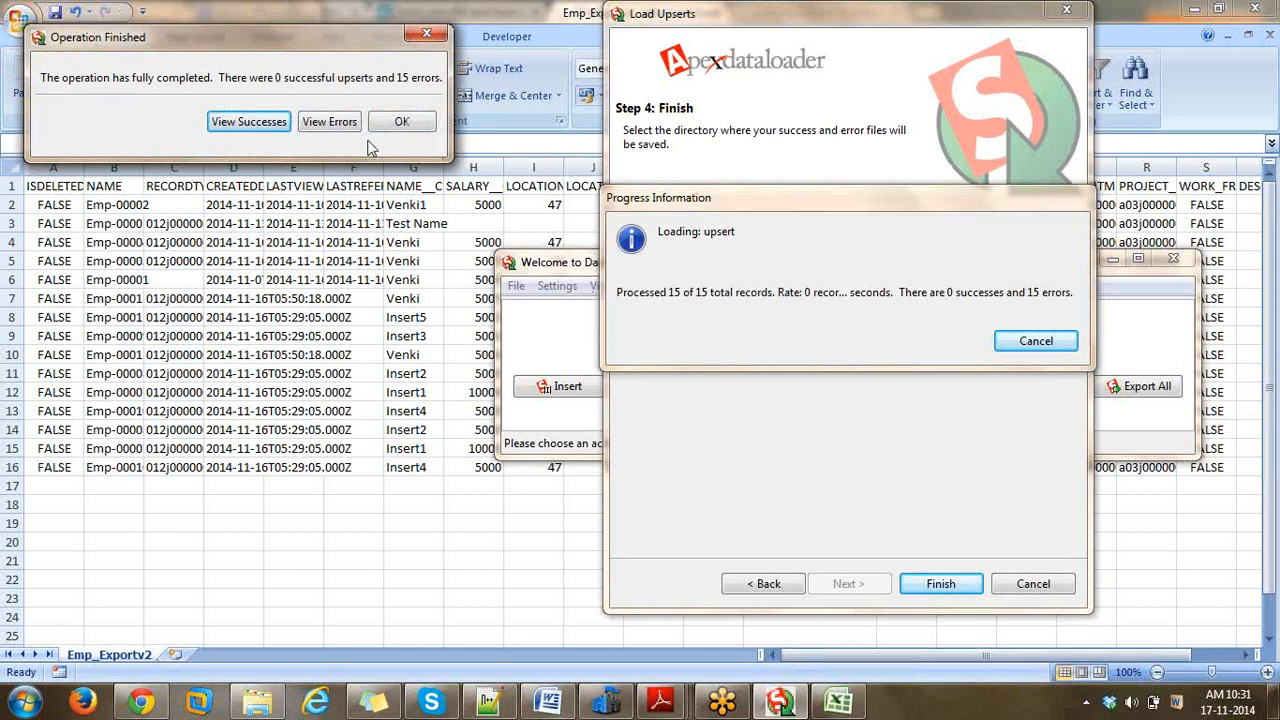
- Open the error file and scroll to the ERROR column to inspect the two duplicate external-id rows
click(323, 128)
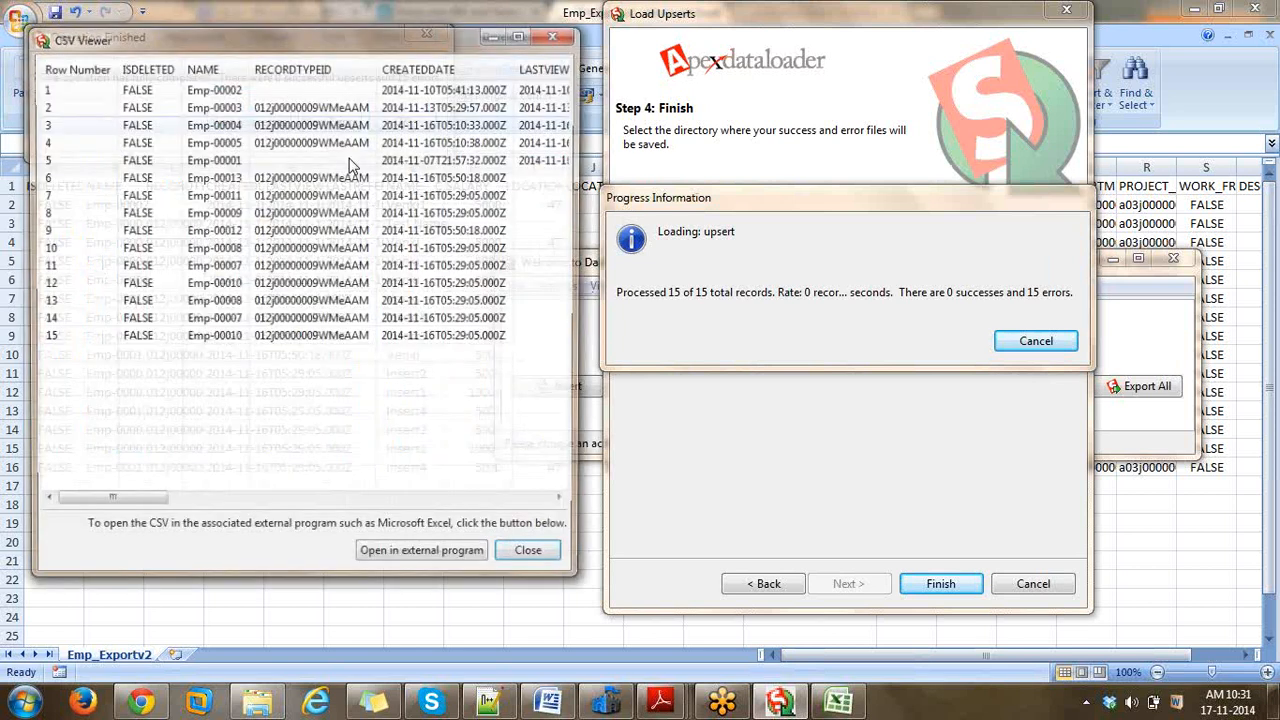
drag(105, 503, 500, 503)
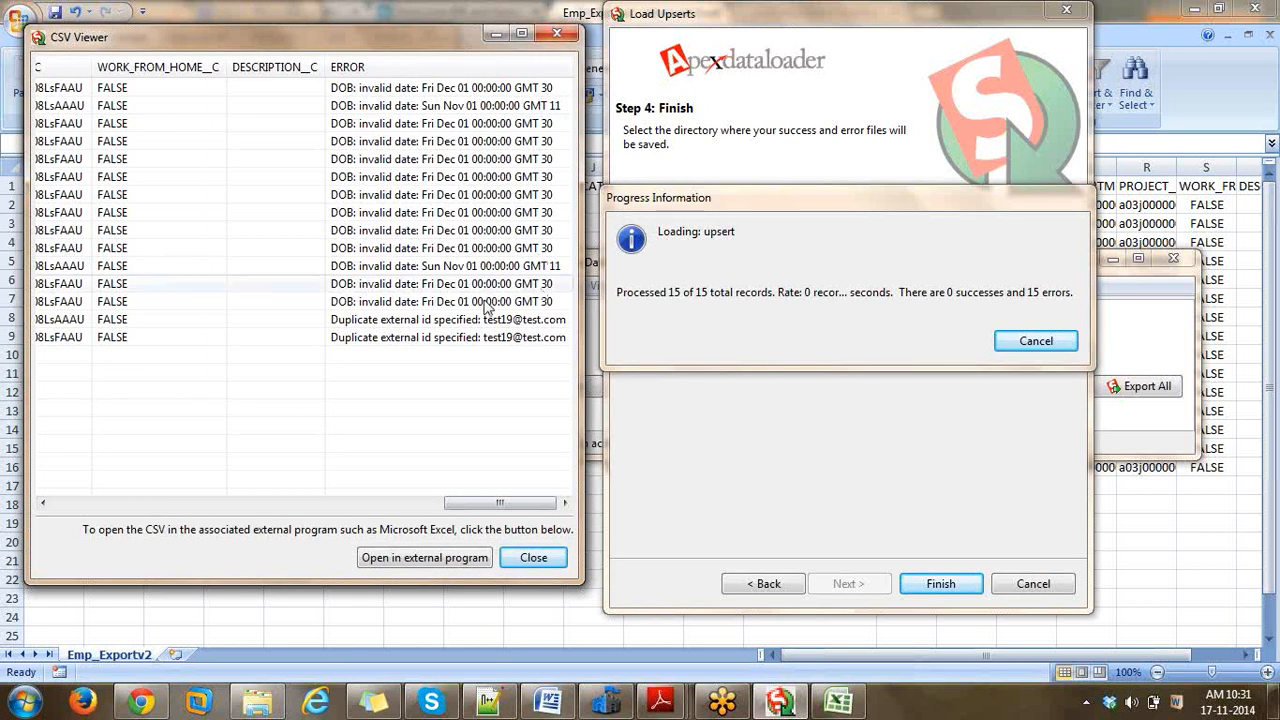
click(440, 321)
click(431, 340)
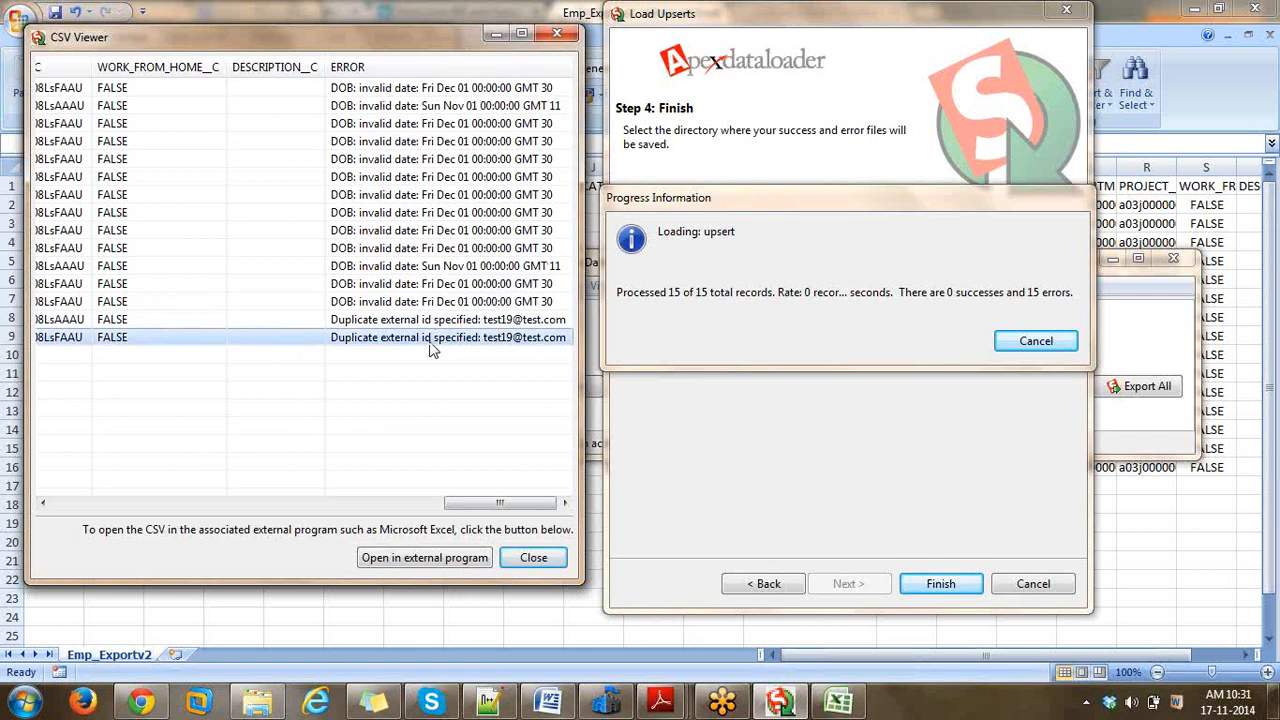
click(433, 321)
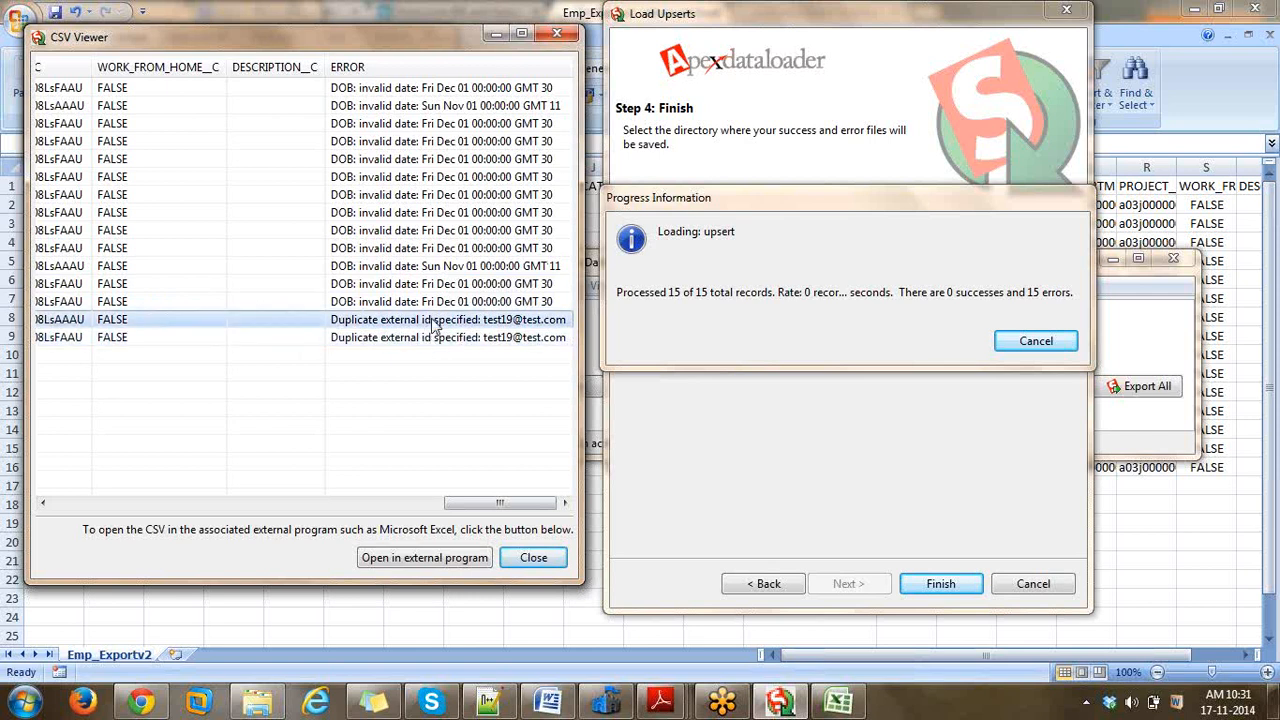